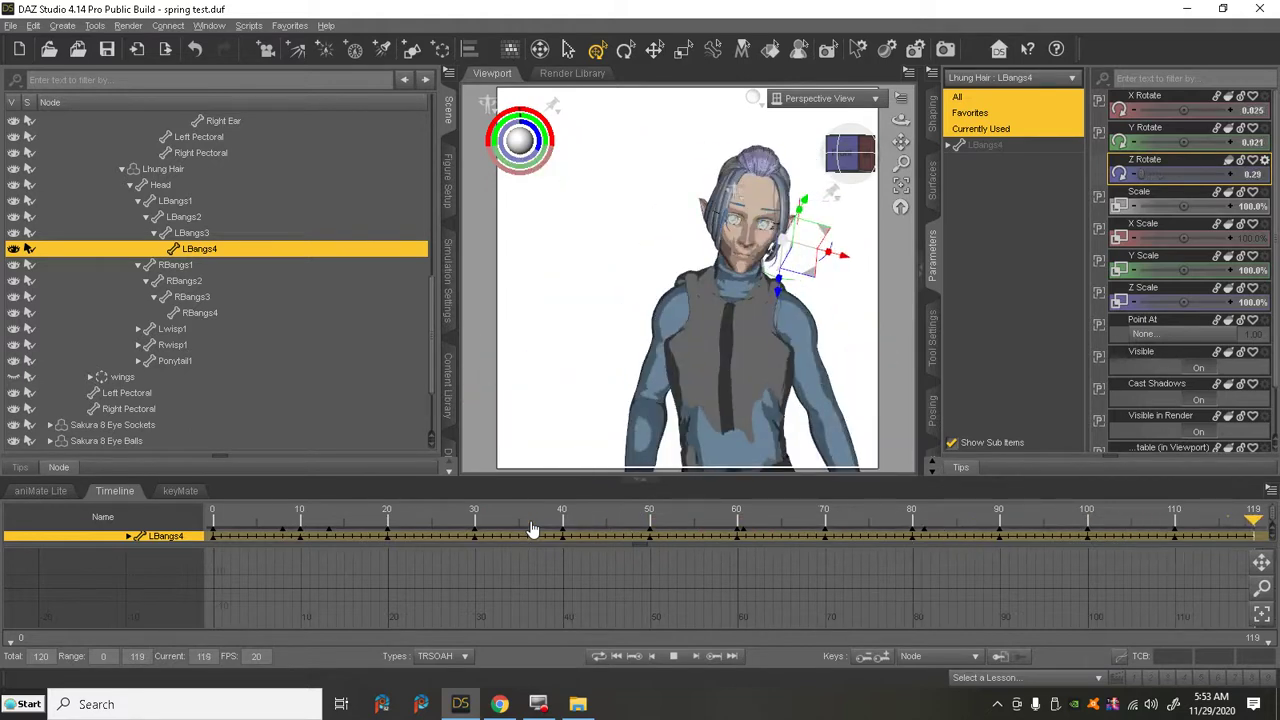
# - Stop the animation playback, return to frame 0 and view the figure straight from the front
pyautogui.click(673, 656)
pyautogui.click(616, 657)
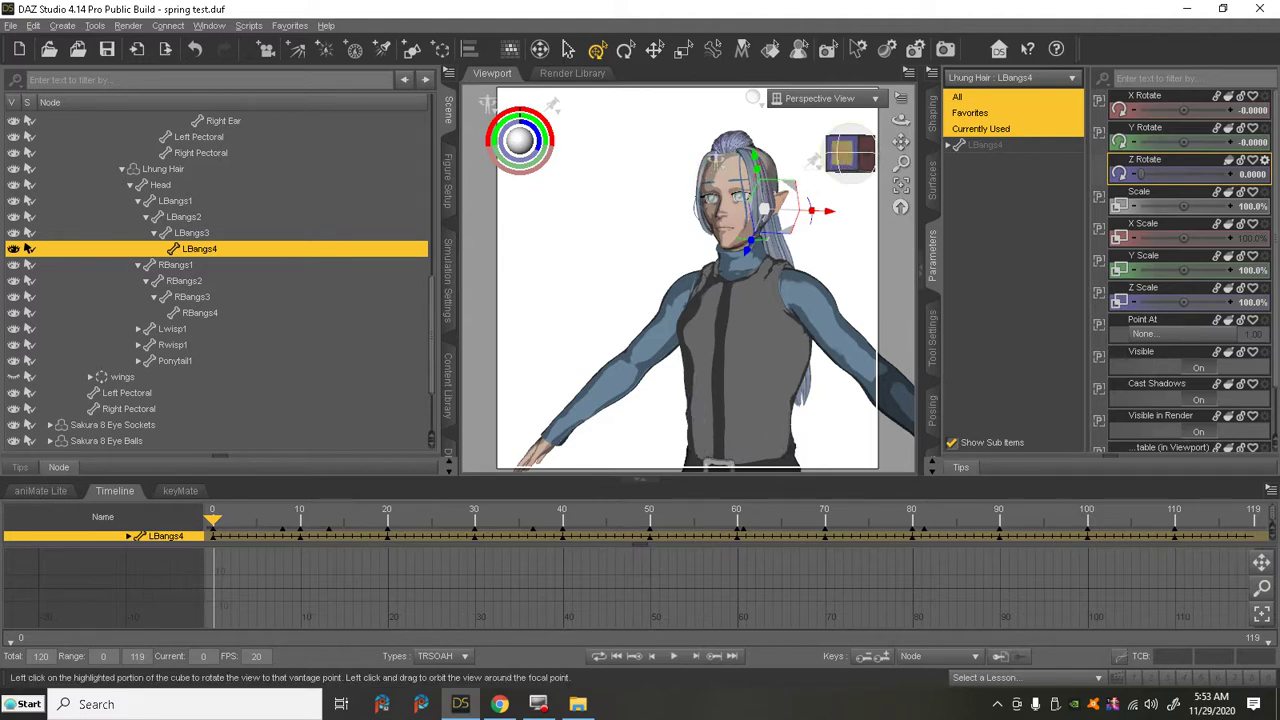
pyautogui.click(850, 153)
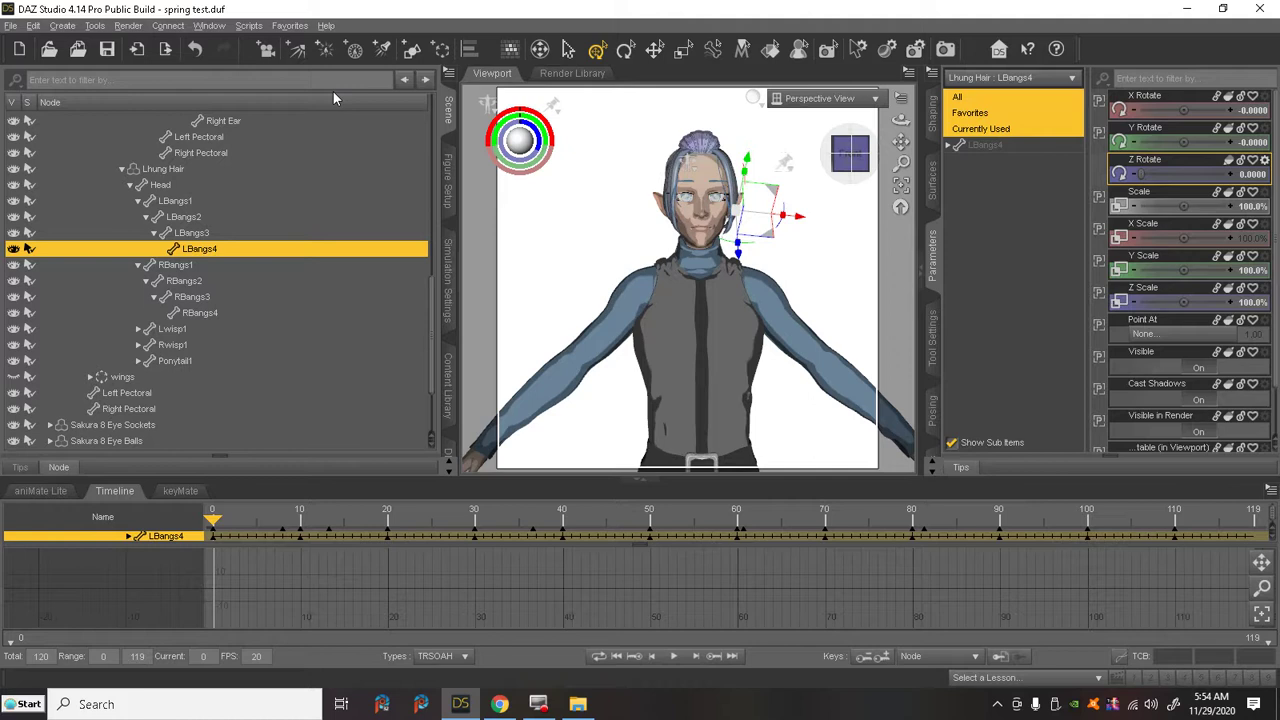
pyautogui.click(256, 27)
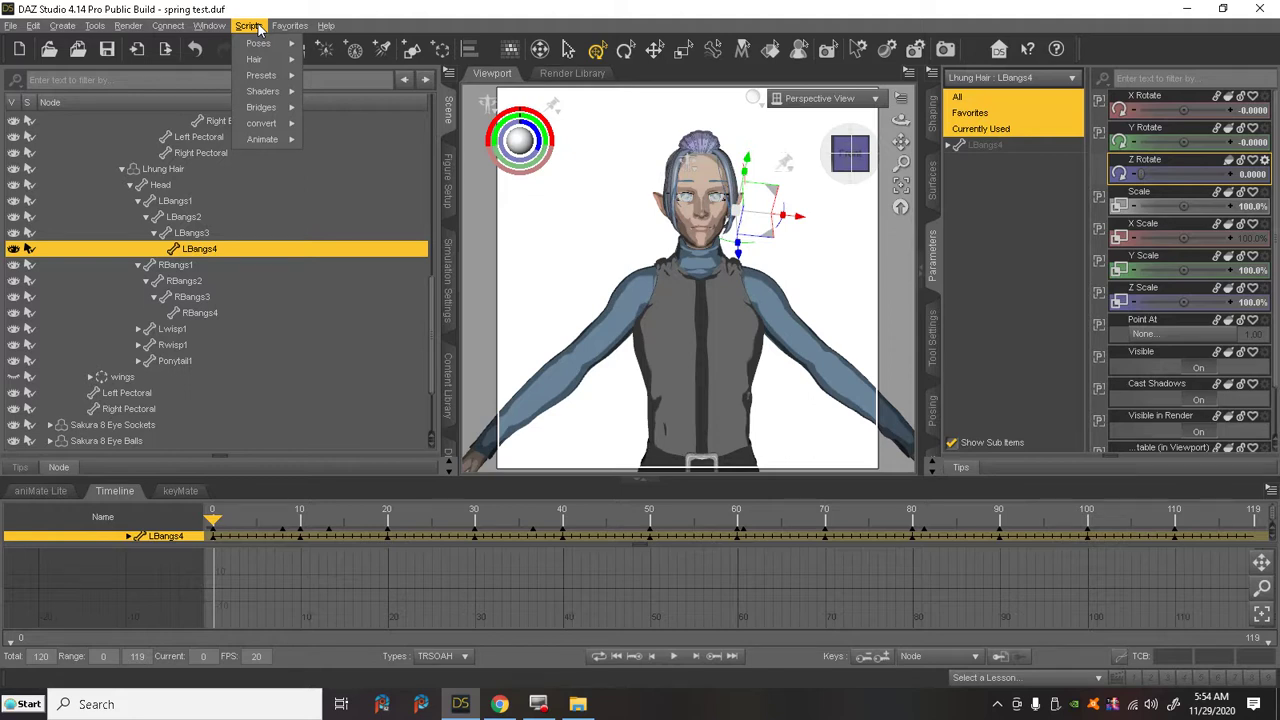
pyautogui.moveTo(265, 140)
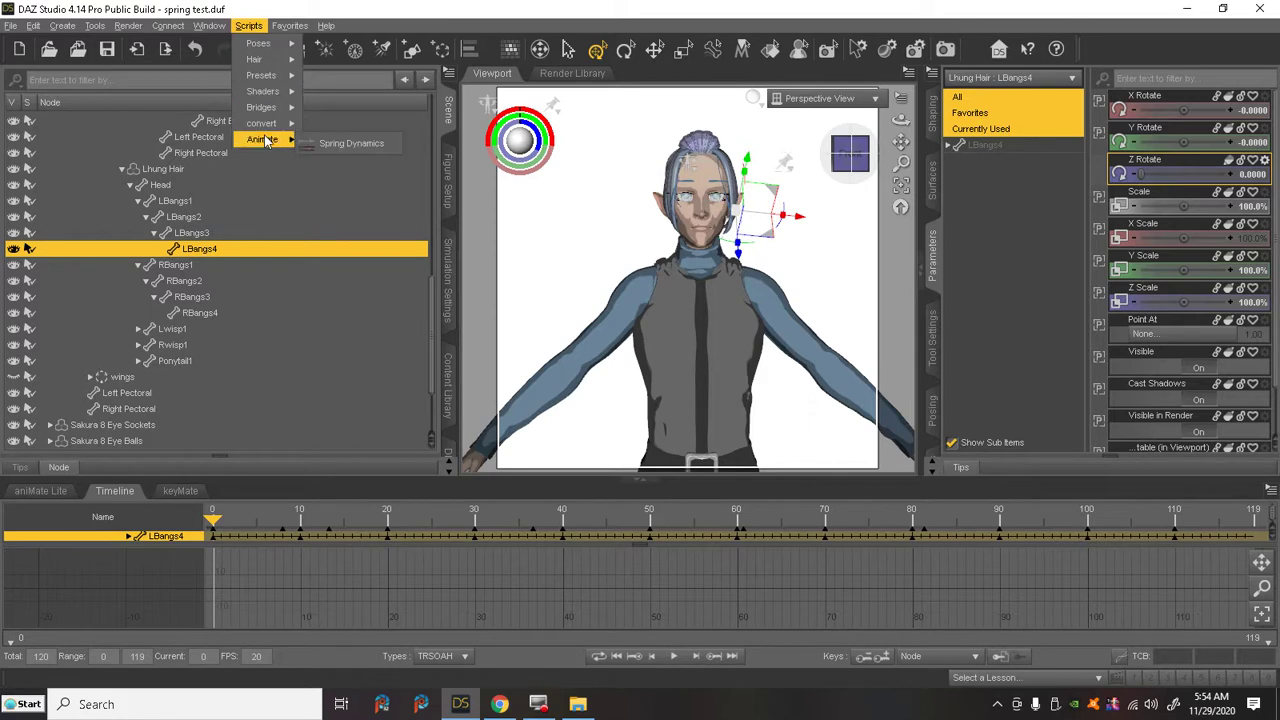
pyautogui.click(333, 145)
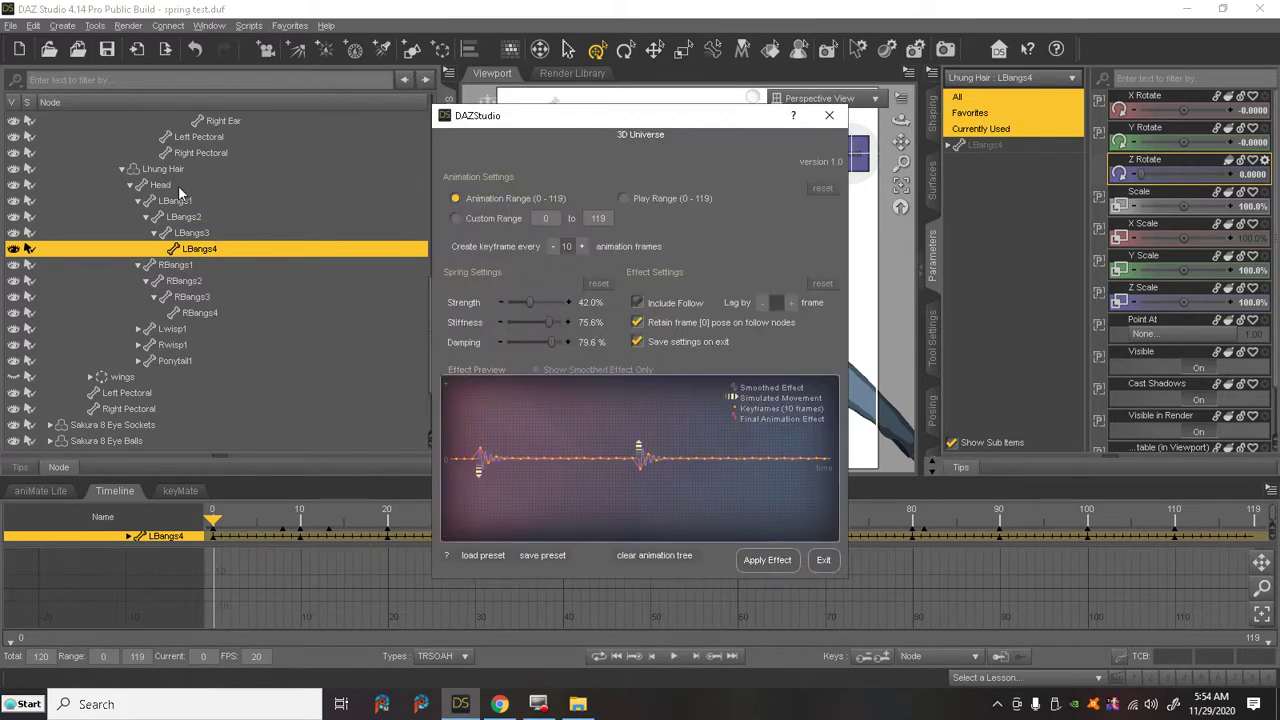
pyautogui.click(829, 115)
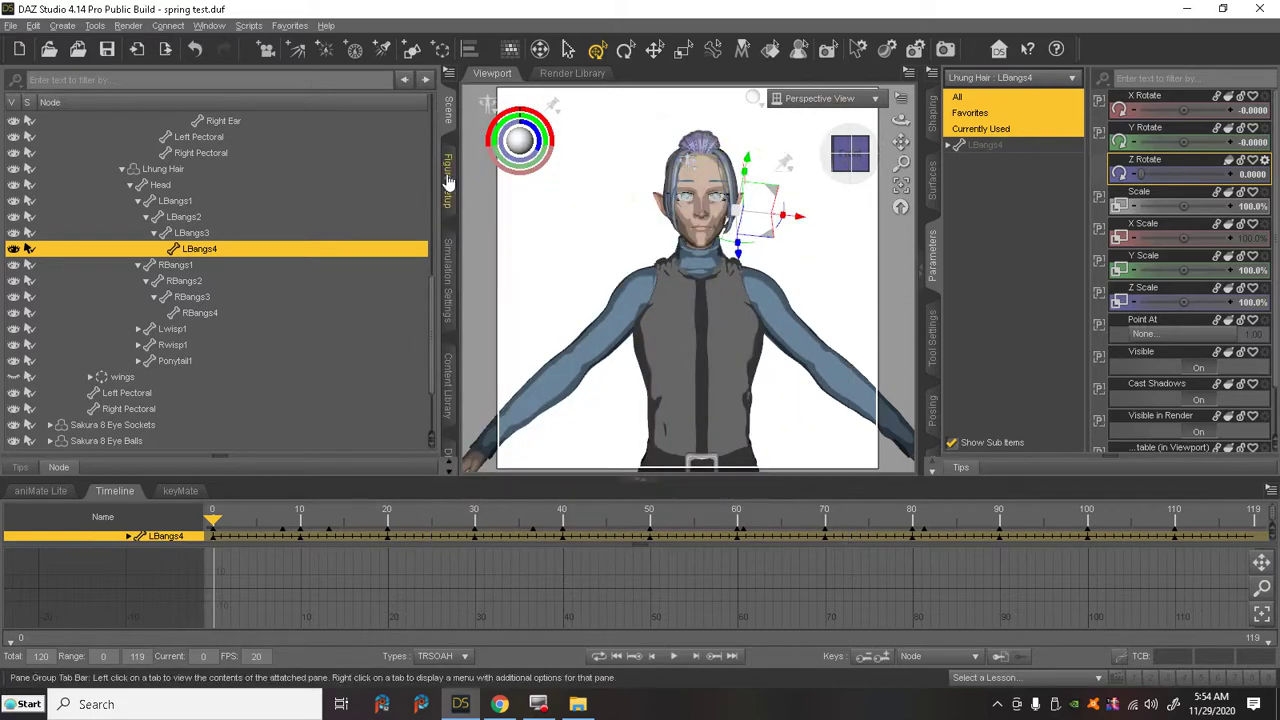
# - Select the Lhung Hair bones from Head through RBangs4 together with all of their child bones
pyautogui.click(161, 185)
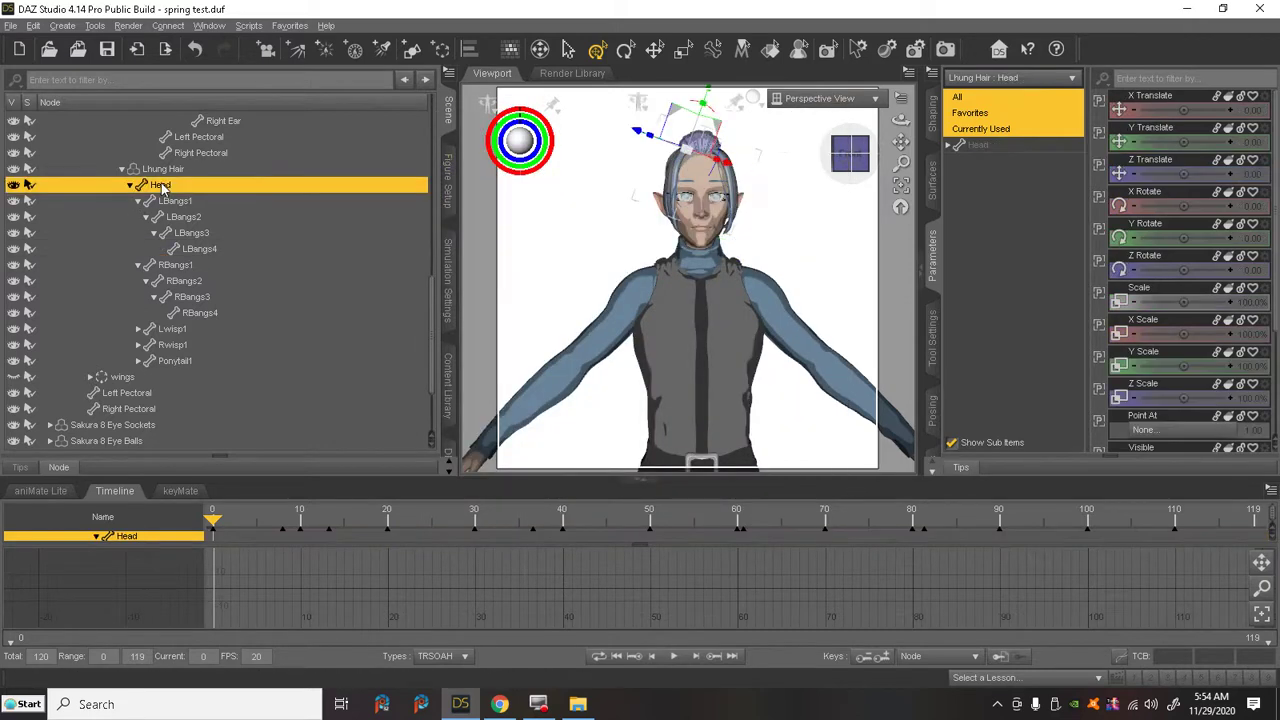
pyautogui.keyDown('shift'); pyautogui.click(202, 317); pyautogui.keyUp('shift')
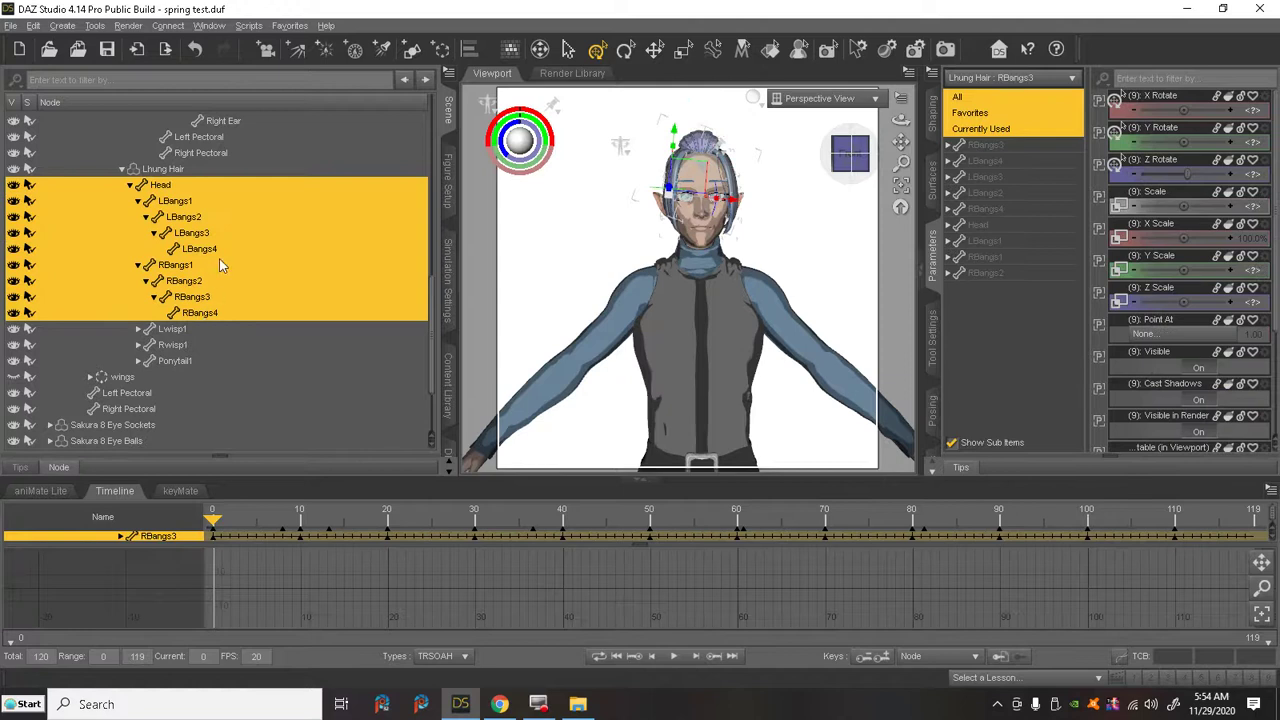
pyautogui.rightClick(222, 204)
pyautogui.moveTo(262, 210)
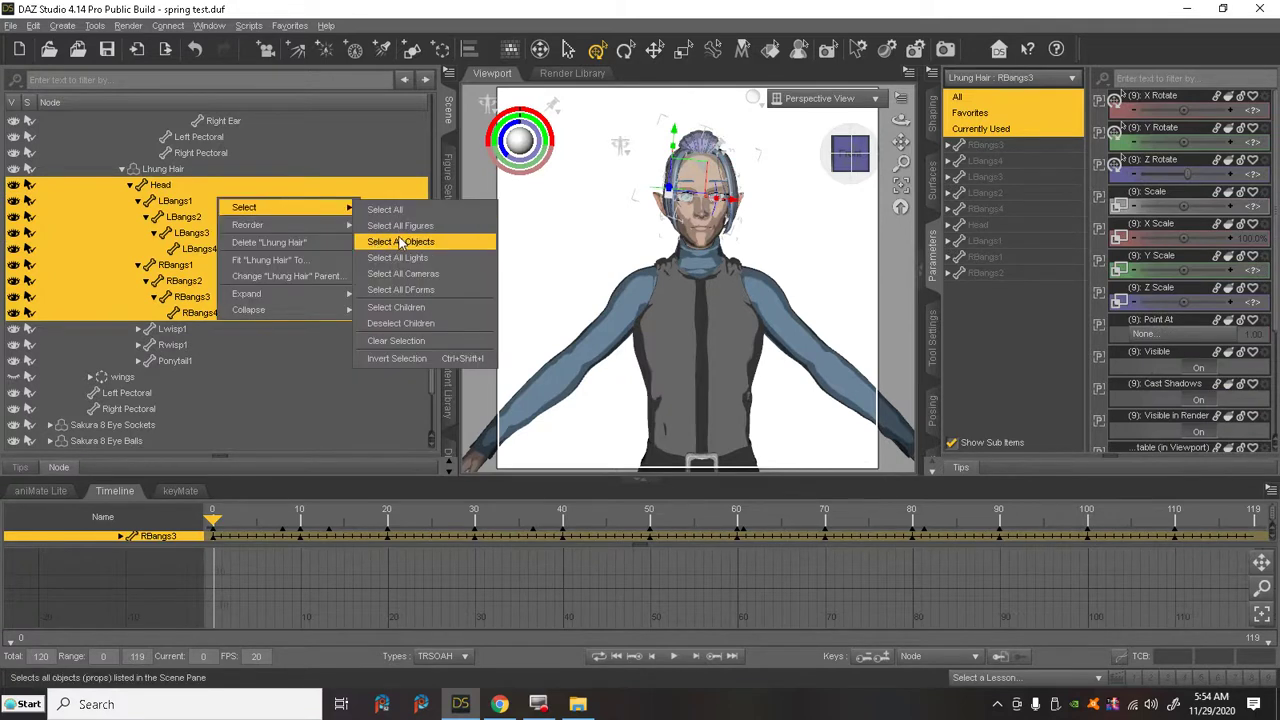
pyautogui.click(411, 308)
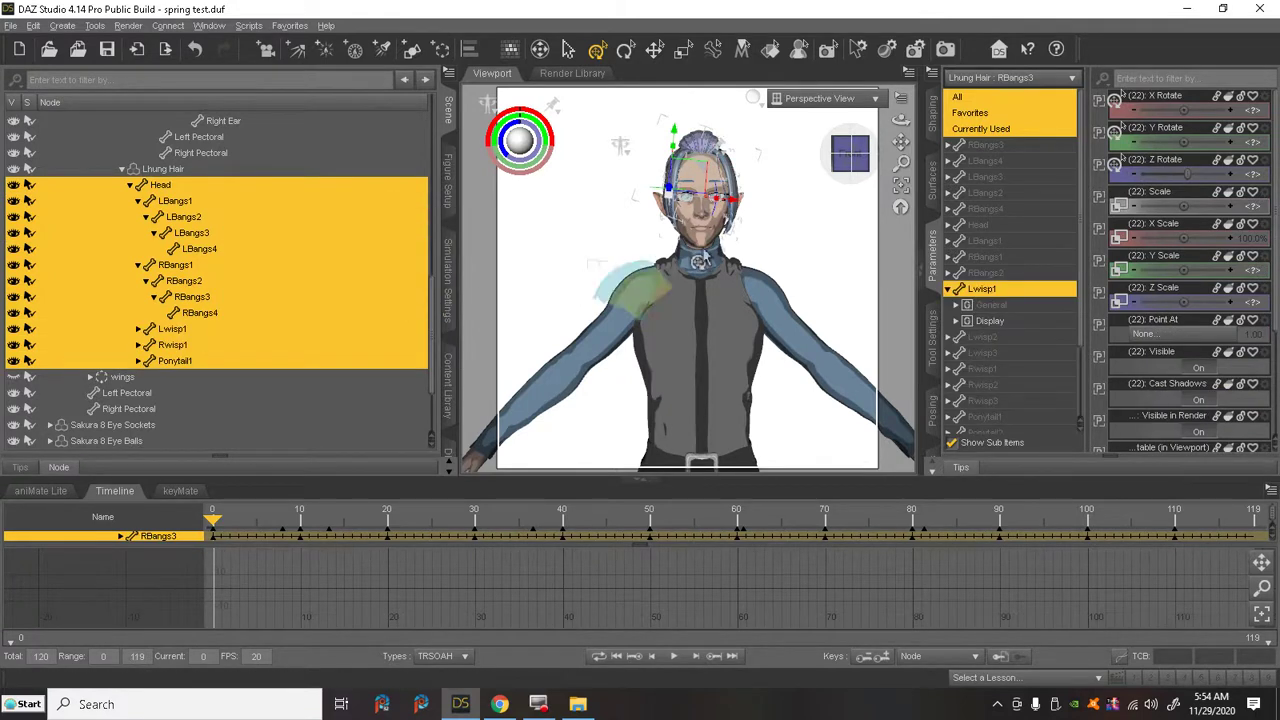
# - Run the Spring Dynamics script on the selected hair bones and clear their animation tree
pyautogui.click(248, 27)
pyautogui.moveTo(268, 139)
pyautogui.click(352, 145)
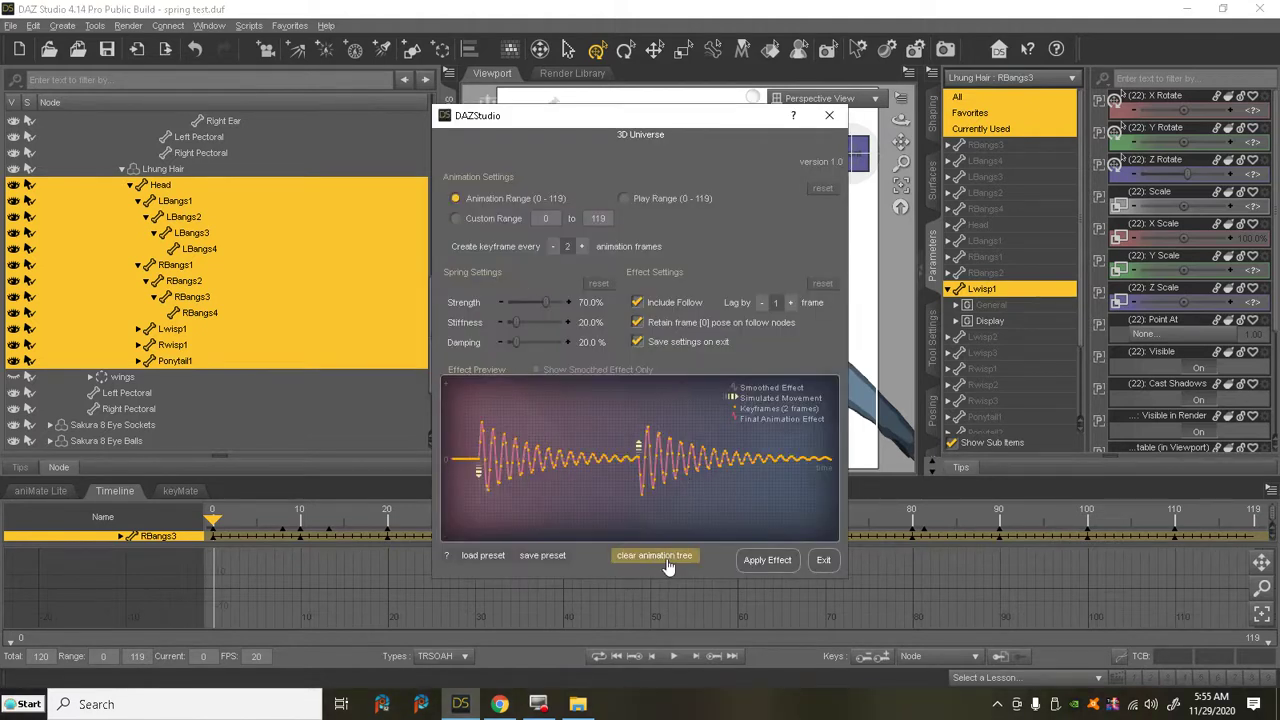
pyautogui.click(662, 556)
pyautogui.click(604, 376)
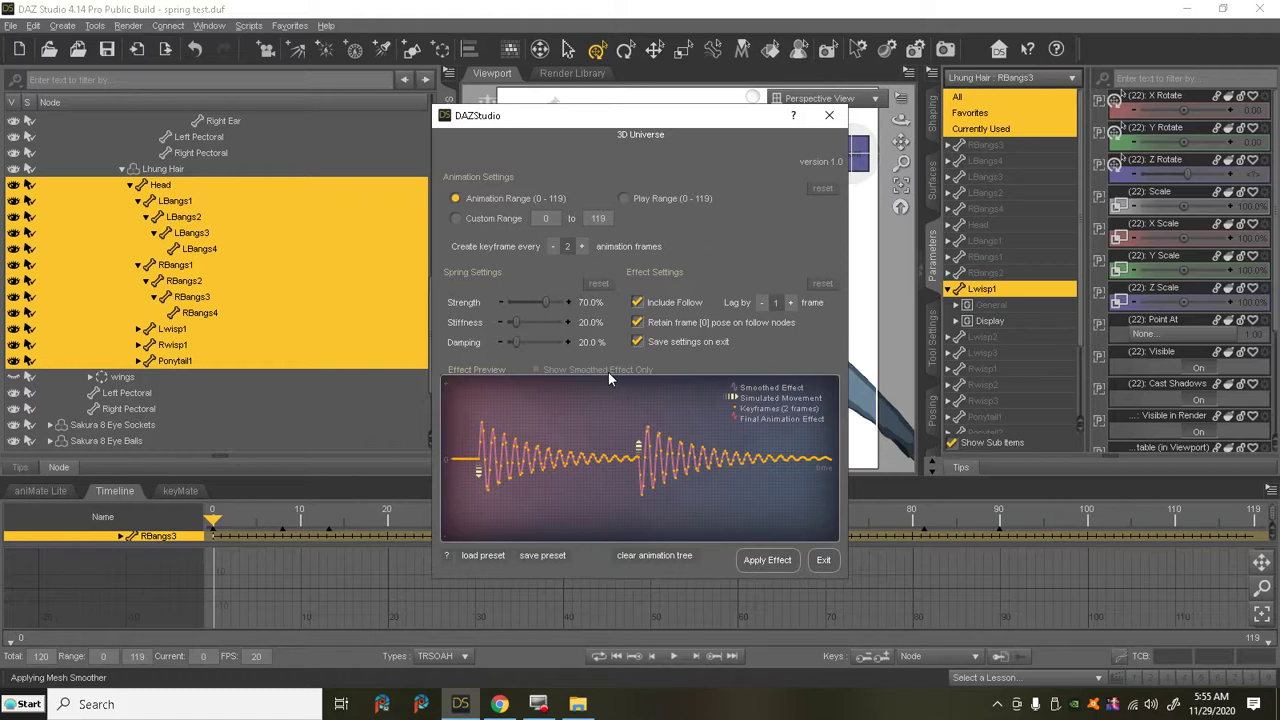
pyautogui.click(645, 343)
pyautogui.click(726, 350)
pyautogui.moveTo(545, 302); pyautogui.dragTo(528, 302)
pyautogui.moveTo(515, 347); pyautogui.dragTo(528, 344)
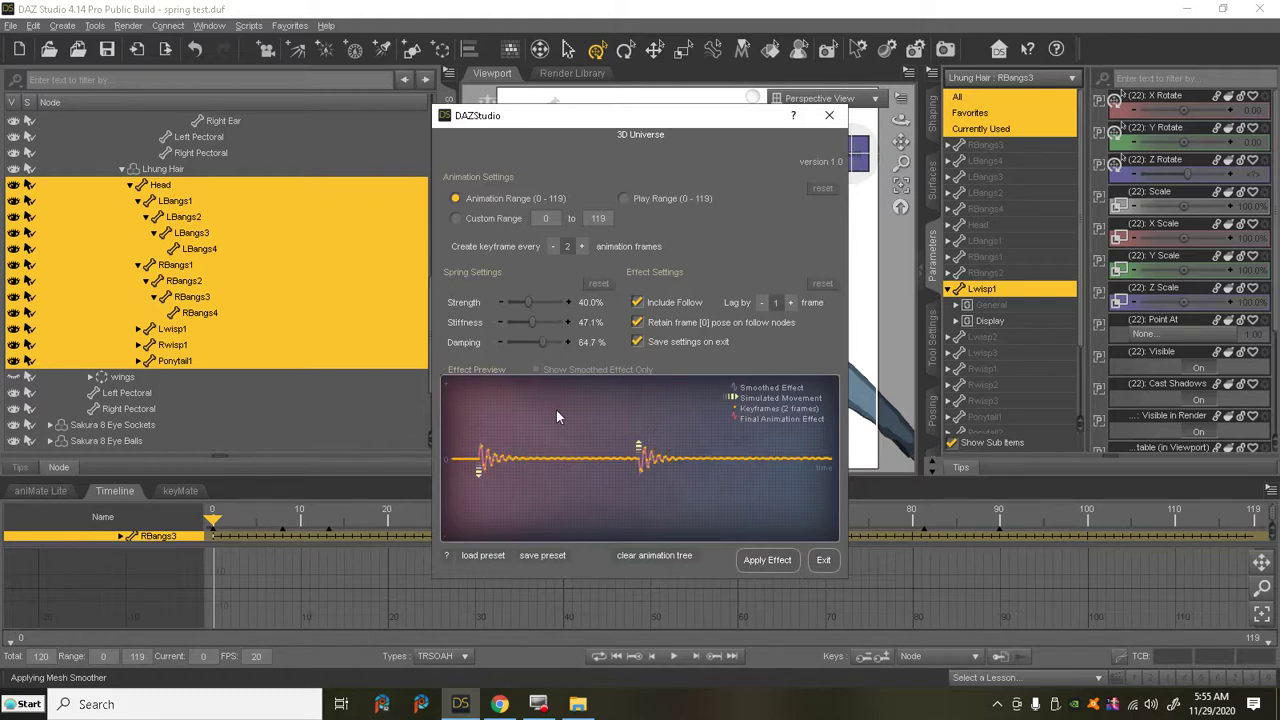
pyautogui.click(688, 320)
pyautogui.click(583, 247)
pyautogui.click(583, 247)
pyautogui.click(583, 247)
pyautogui.click(583, 247)
pyautogui.click(583, 247)
pyautogui.click(583, 247)
pyautogui.click(583, 247)
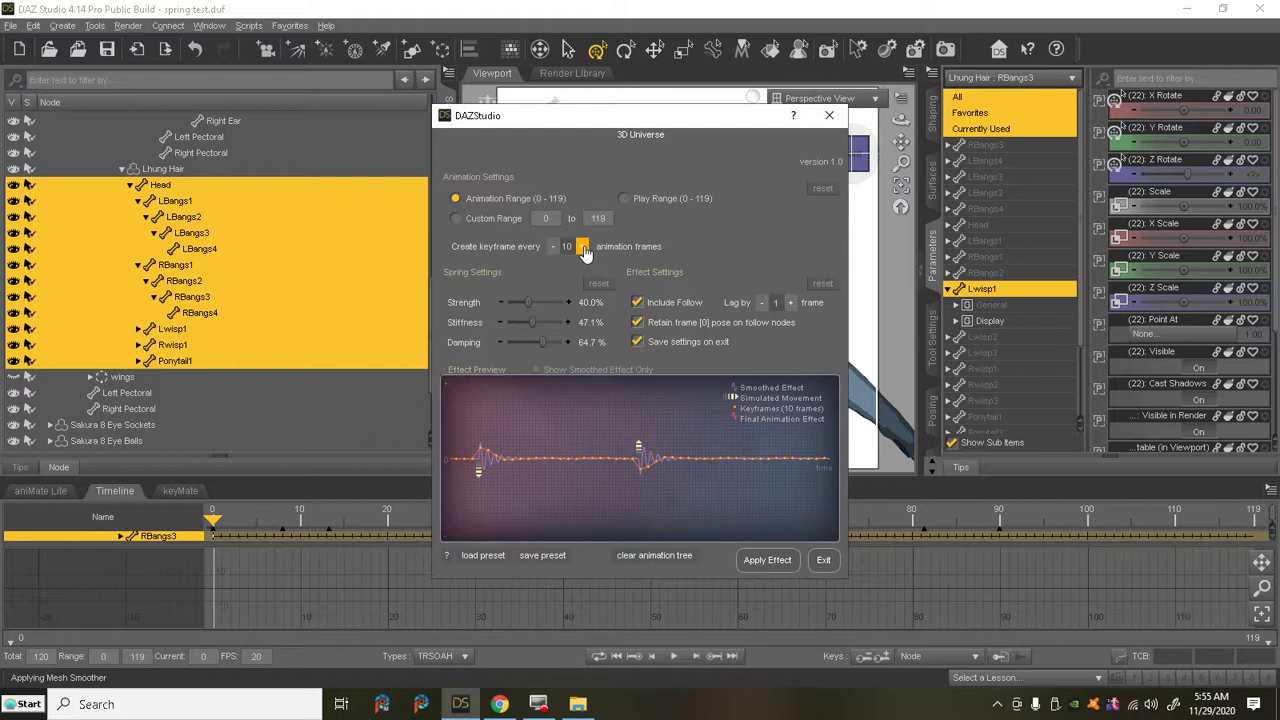
pyautogui.click(790, 302)
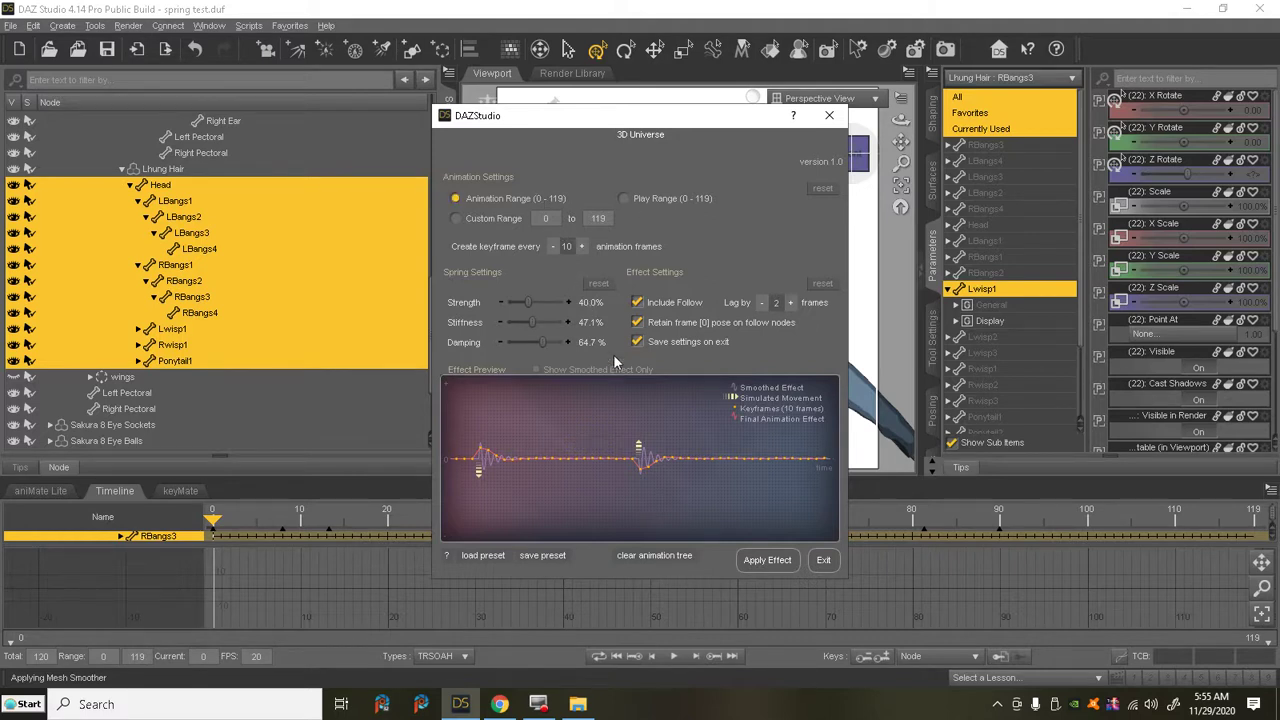
pyautogui.click(791, 118)
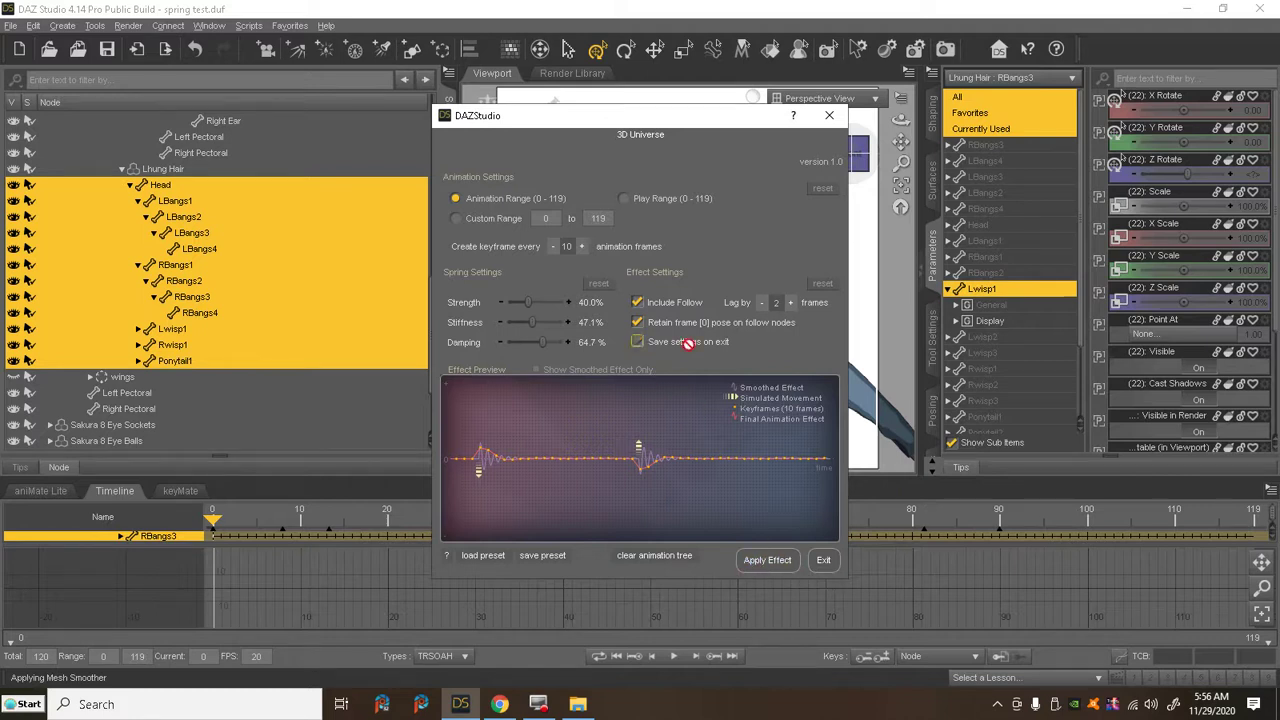
pyautogui.click(835, 118)
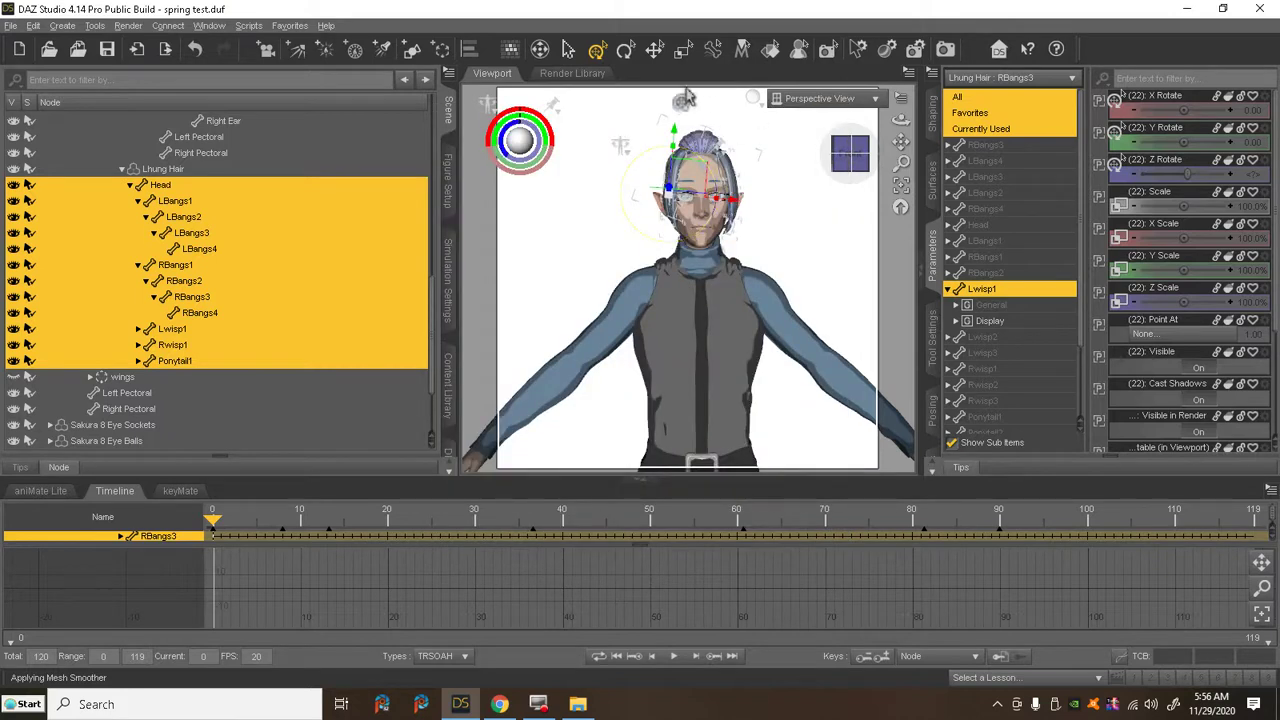
# - Reopen Spring Dynamics and set Strength to 42.0%, Stiffness to 72.9% and Damping to 67.4%
pyautogui.click(248, 26)
pyautogui.moveTo(266, 139)
pyautogui.click(330, 140)
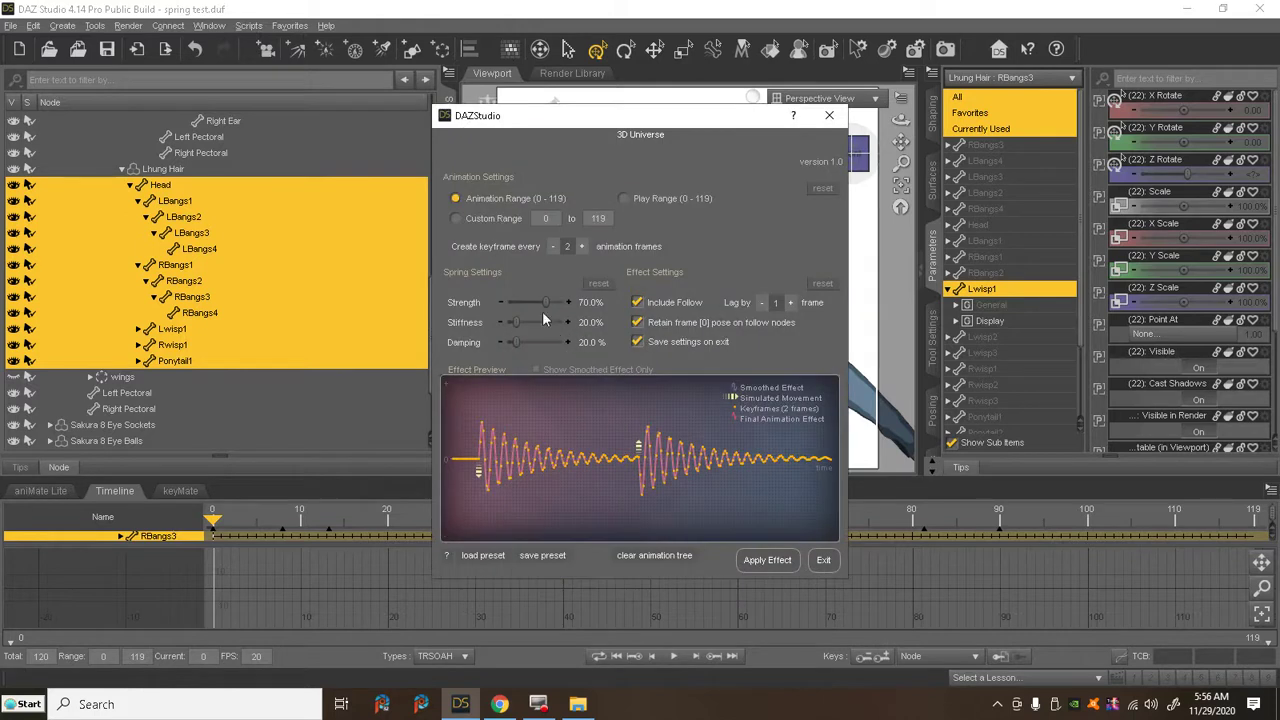
pyautogui.moveTo(546, 302)
pyautogui.mouseDown()
pyautogui.moveTo(543, 343)
pyautogui.moveTo(531, 303)
pyautogui.mouseUp()
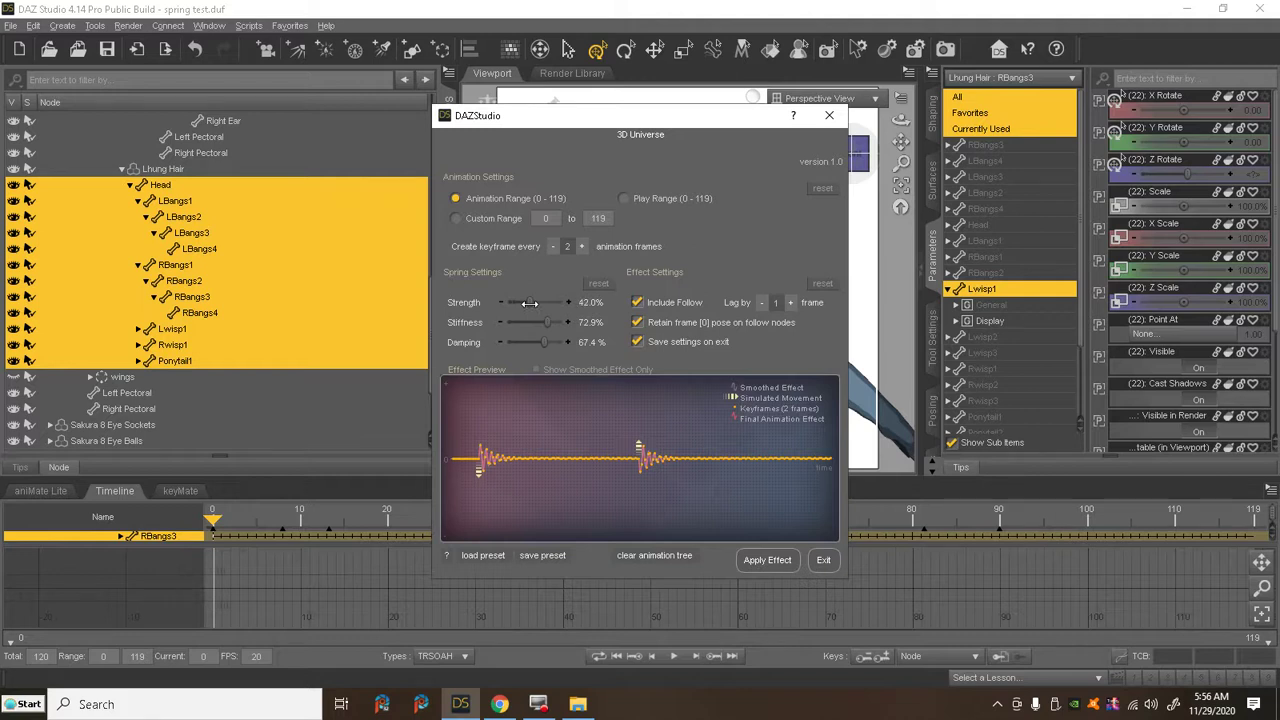
# - Set Spring Dynamics to create a keyframe every 10 animation frames, and apply the effect to the selected hair bones
pyautogui.click(582, 247)
pyautogui.click(582, 247)
pyautogui.click(582, 247)
pyautogui.click(582, 247)
pyautogui.click(582, 247)
pyautogui.click(582, 247)
pyautogui.click(582, 247)
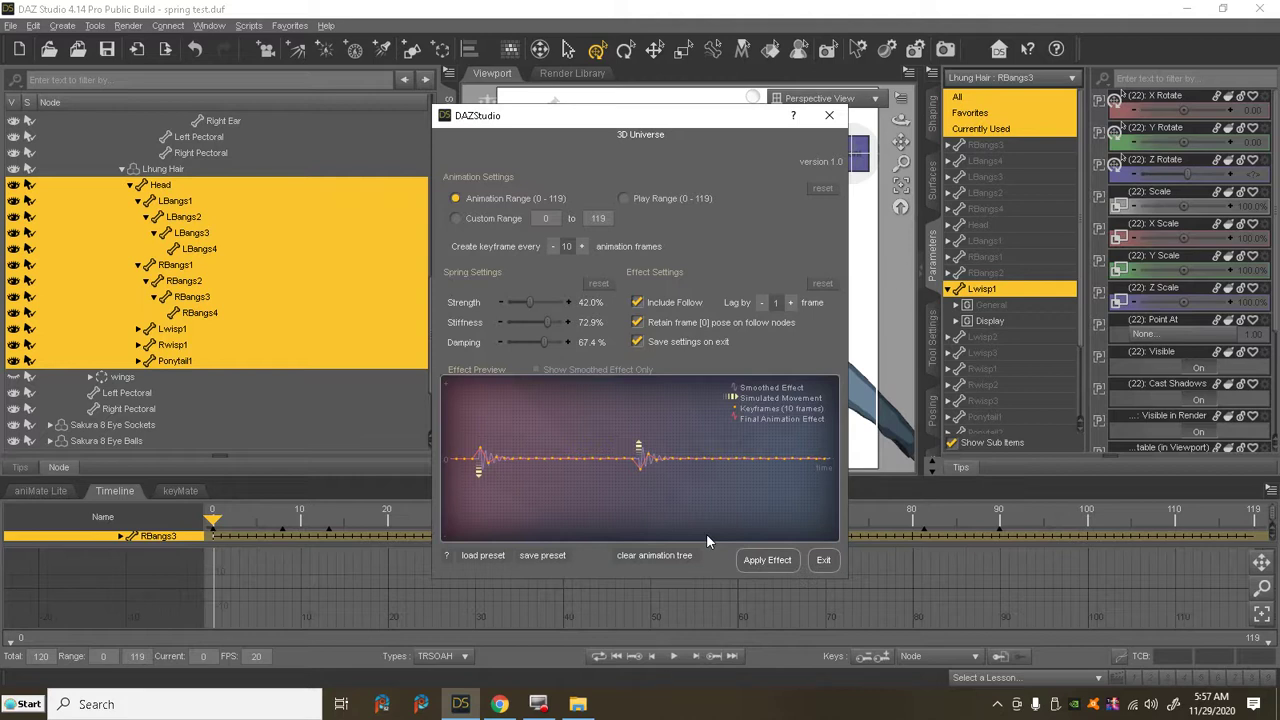
pyautogui.click(767, 560)
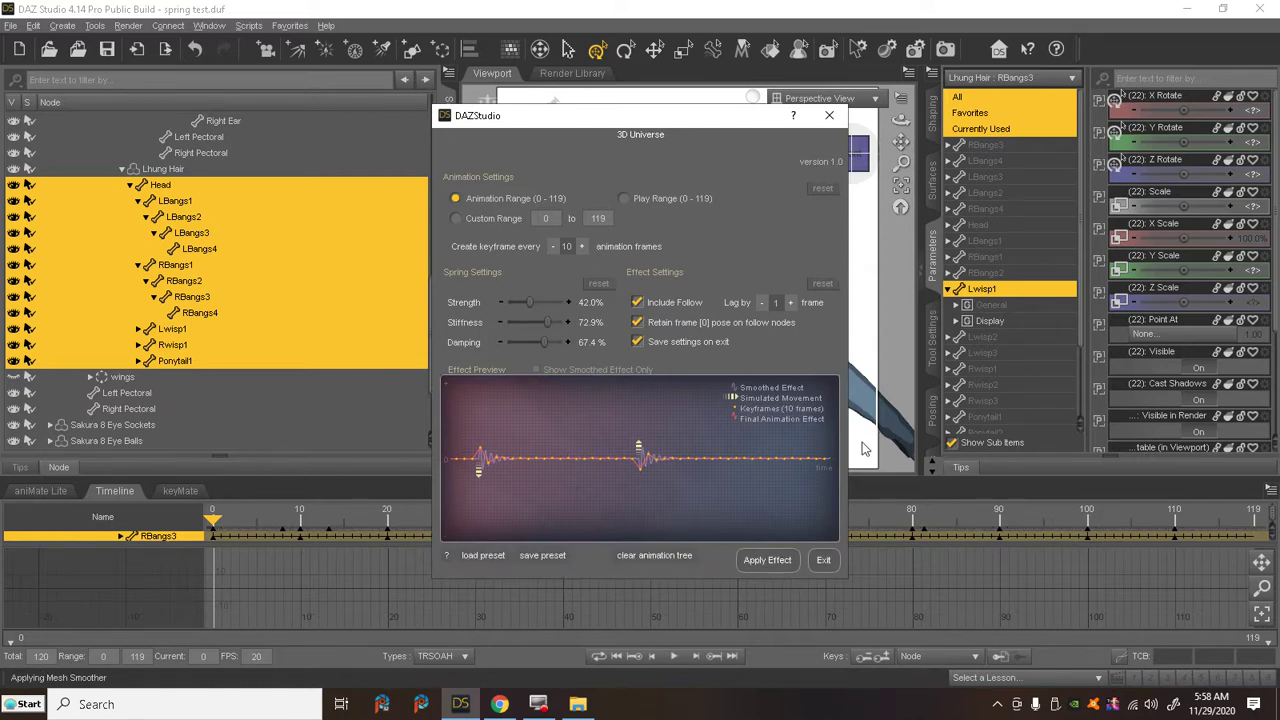
pyautogui.click(823, 560)
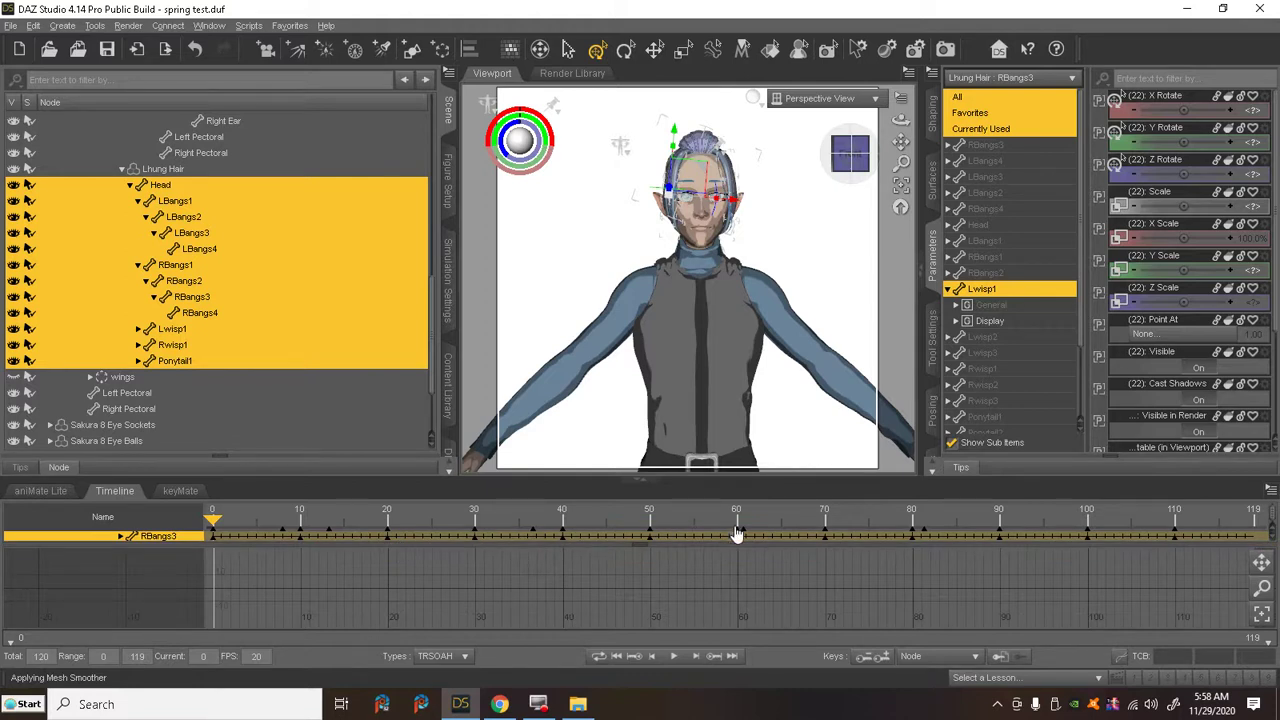
# - Select Lhung Hair, play the animation and orbit around the figure to examine the hair movement
pyautogui.click(168, 173)
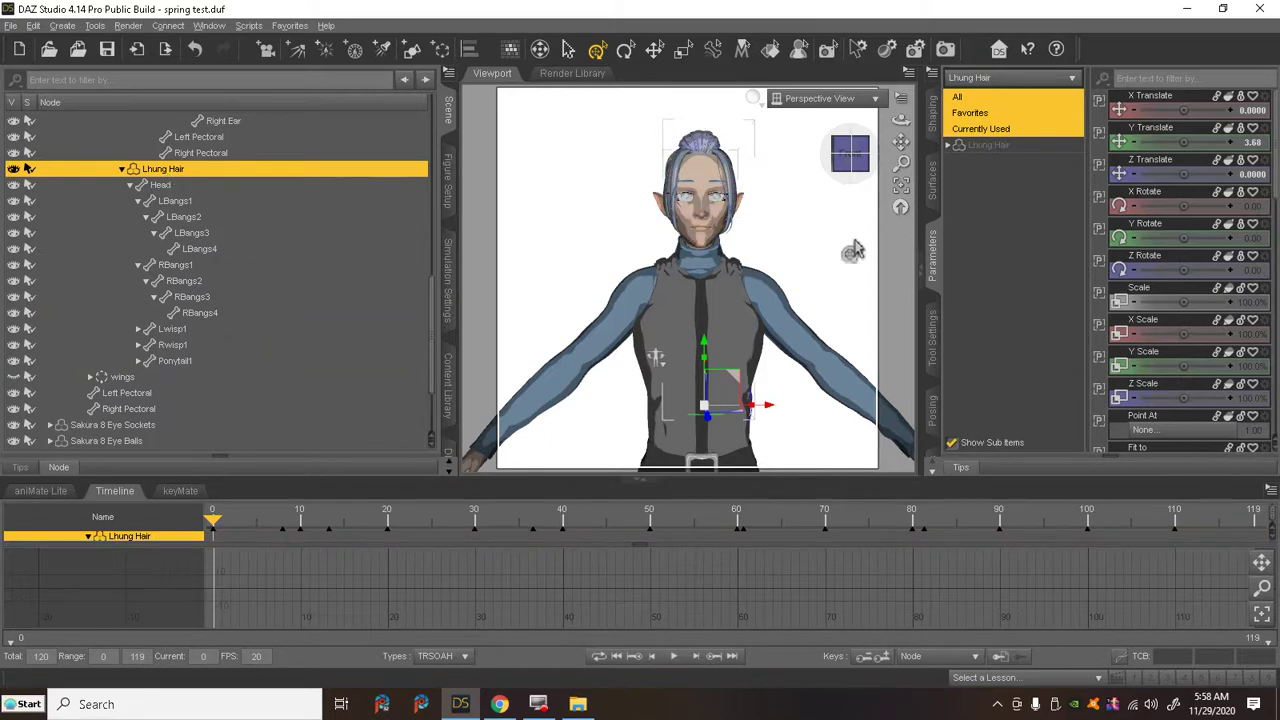
pyautogui.click(677, 660)
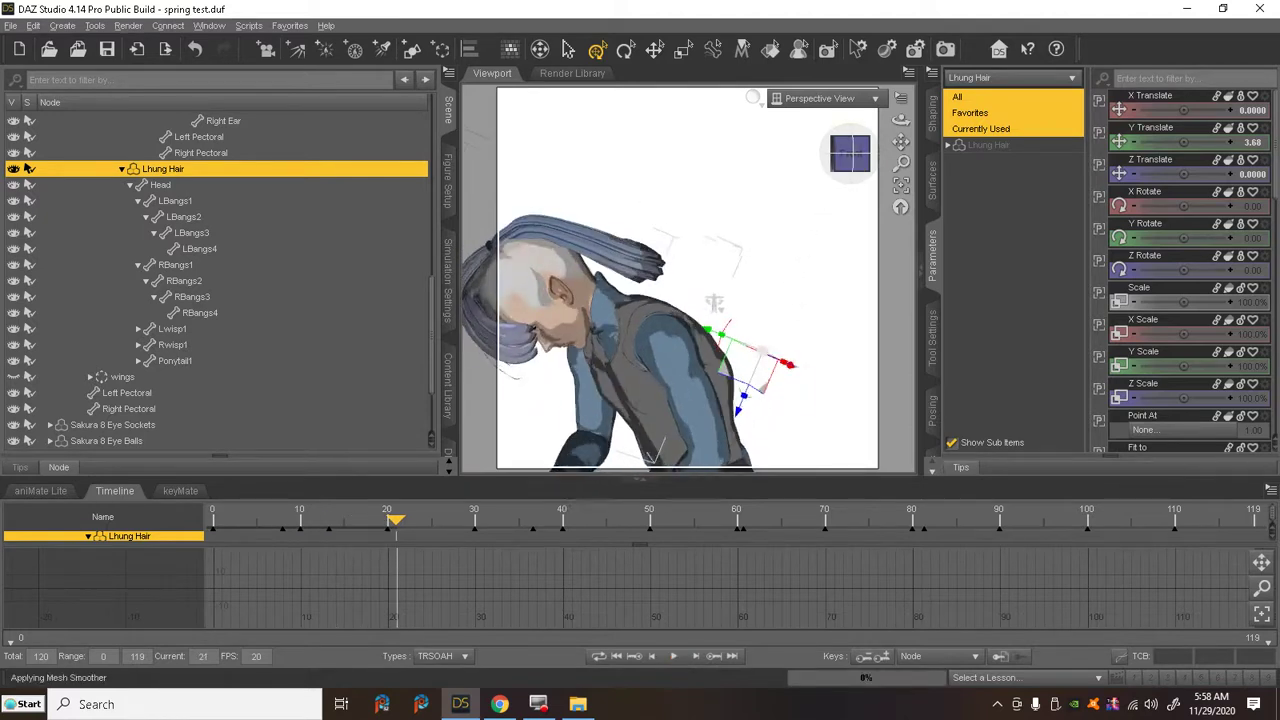
pyautogui.keyDown('alt'); pyautogui.moveTo(537, 310); pyautogui.dragTo(700, 360); pyautogui.keyUp('alt')
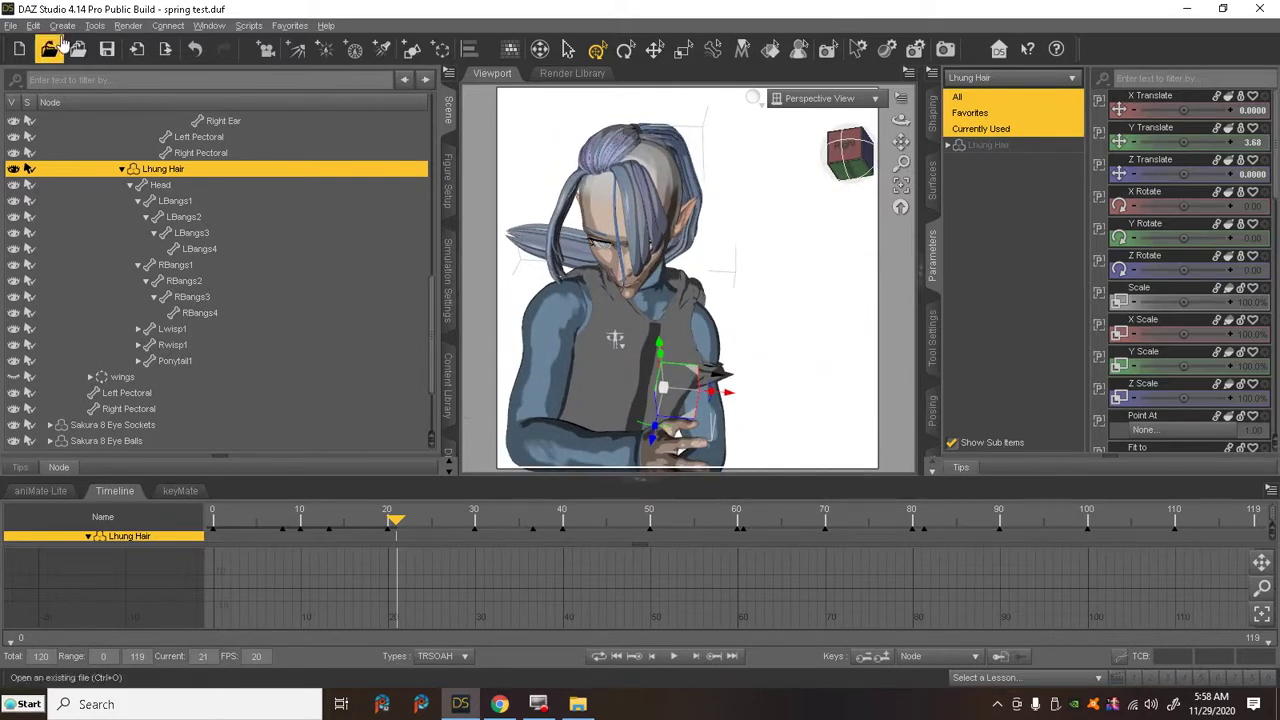
# - Undo the applied spring effect and return to frame 0 in the front view
pyautogui.click(33, 25)
pyautogui.click(100, 43)
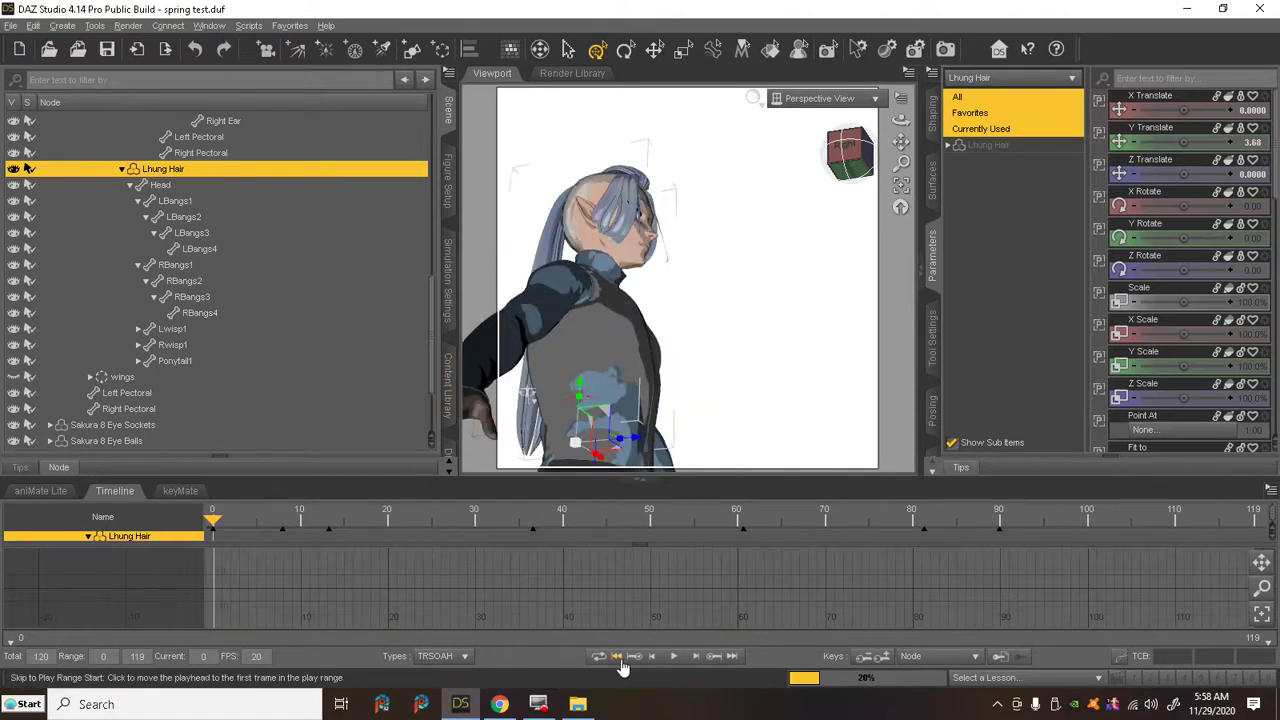
pyautogui.click(855, 157)
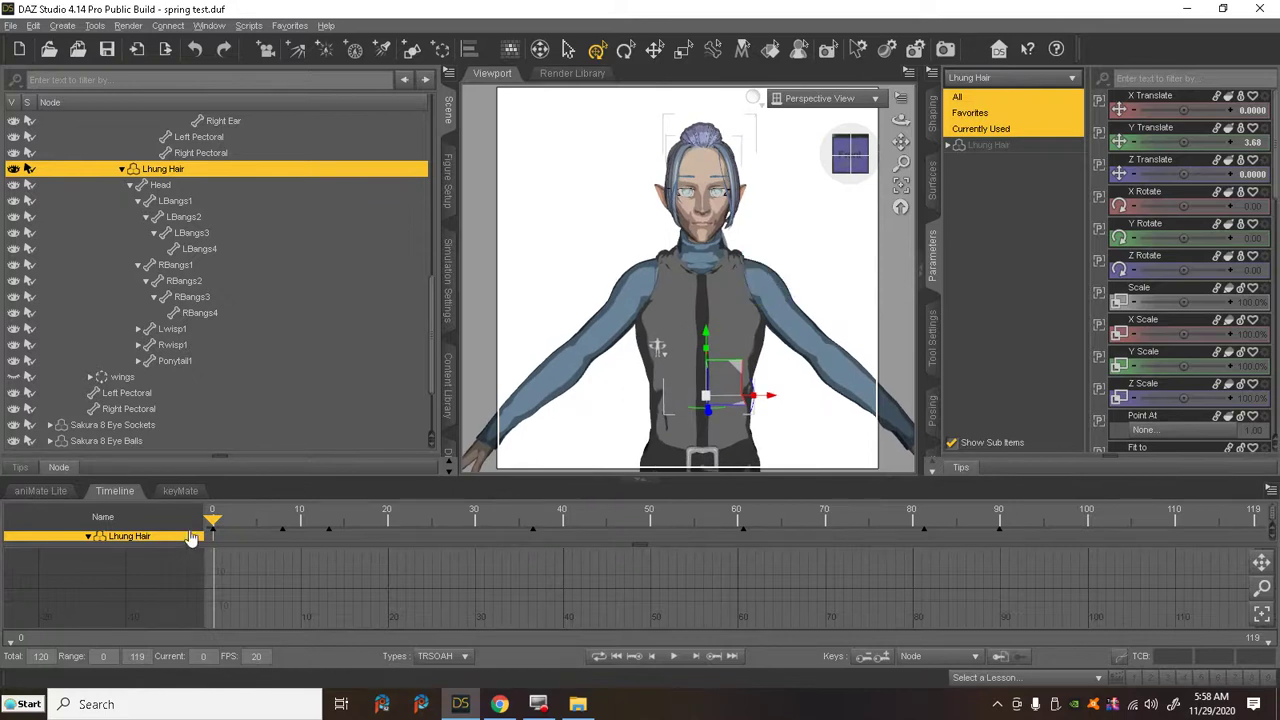
# - Select the hair bones from LBangs1 through Ponytail1 and turn off the figure's rotation limits
pyautogui.click(178, 201)
pyautogui.keyDown('shift'); pyautogui.click(181, 359); pyautogui.keyUp('shift')
pyautogui.rightClick(216, 212)
pyautogui.moveTo(266, 218)
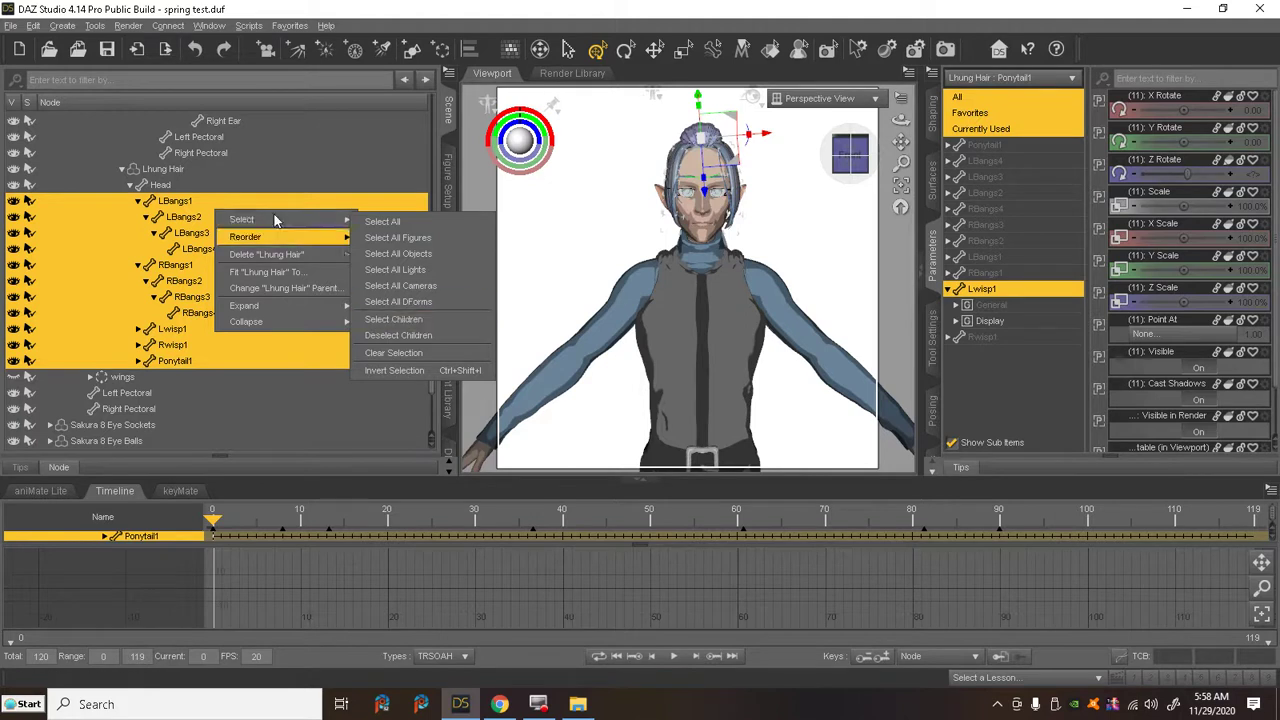
pyautogui.click(33, 25)
pyautogui.moveTo(99, 184)
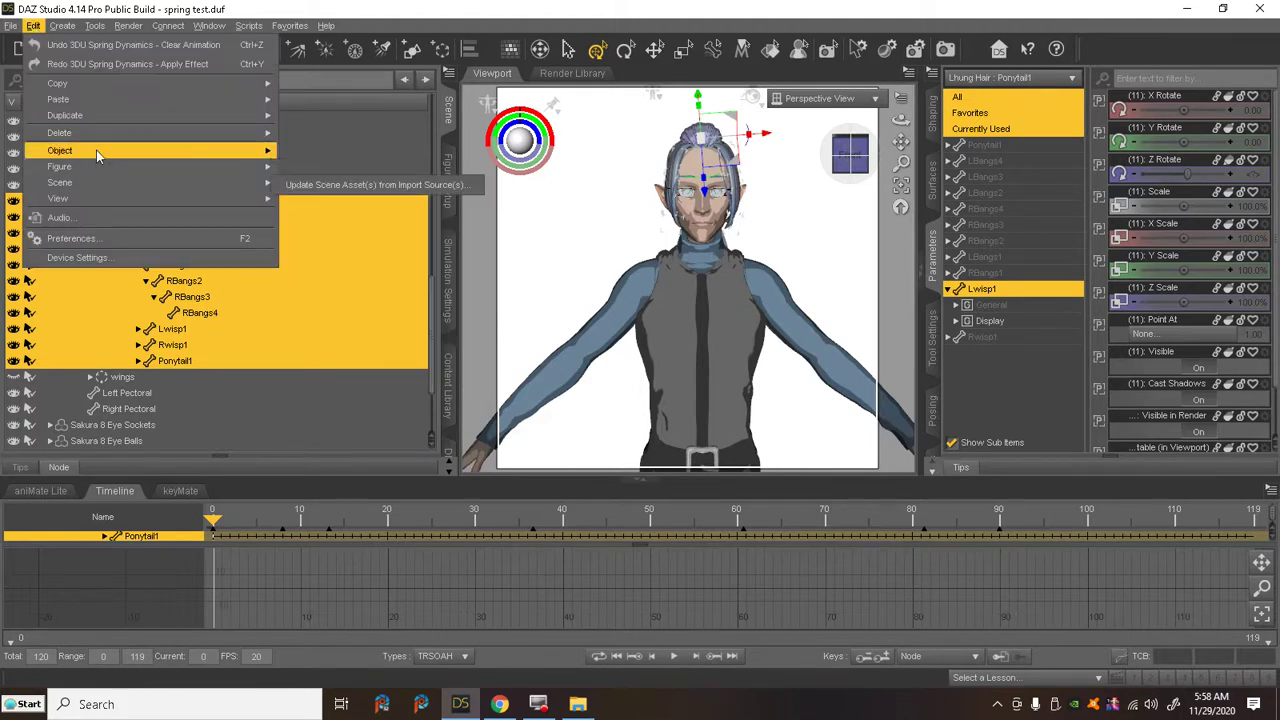
pyautogui.moveTo(150, 166)
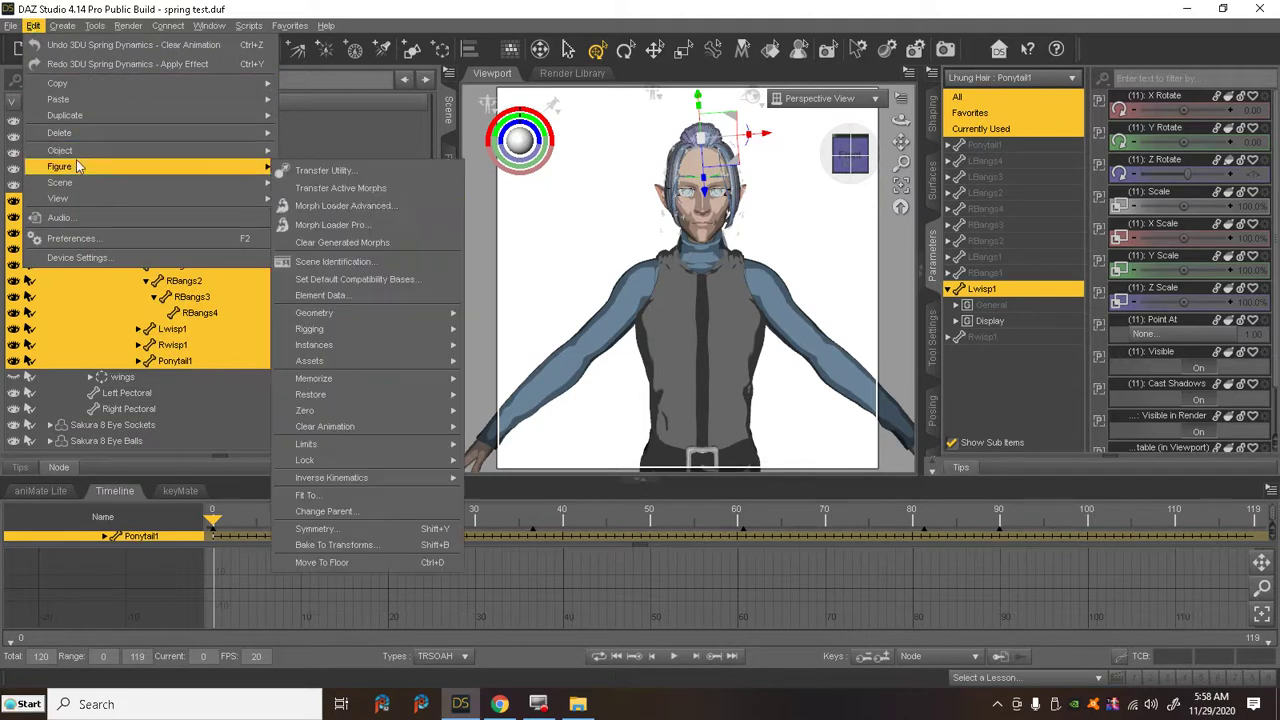
pyautogui.moveTo(395, 450)
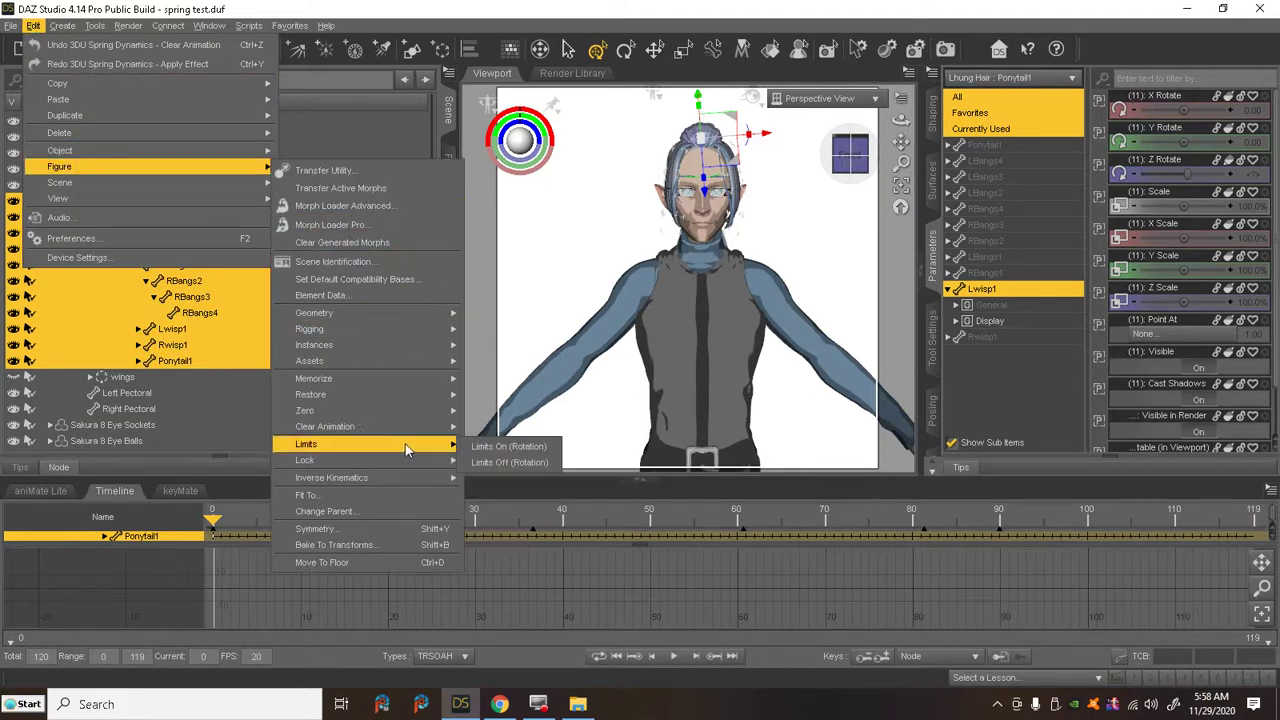
pyautogui.click(505, 462)
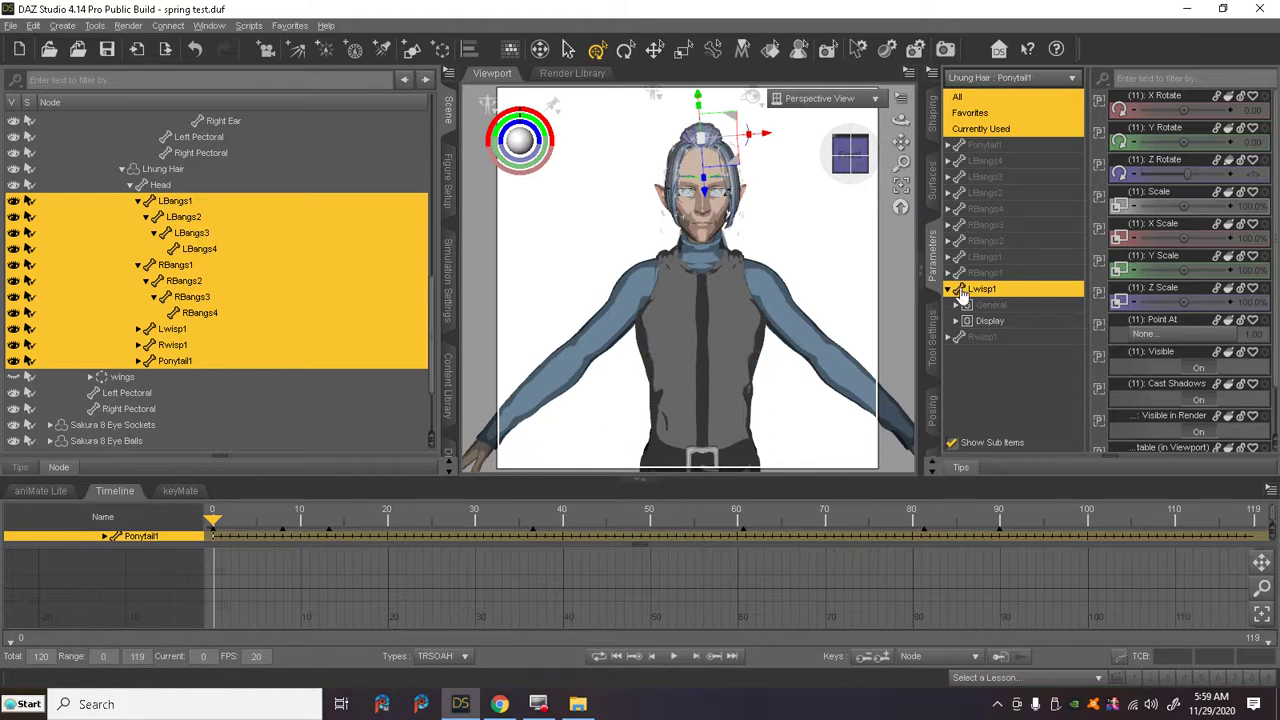
# - Check the rotation parameters of the RBangs4, LBangs1, RBangs3 and Ponytail1 bones
pyautogui.click(1021, 208)
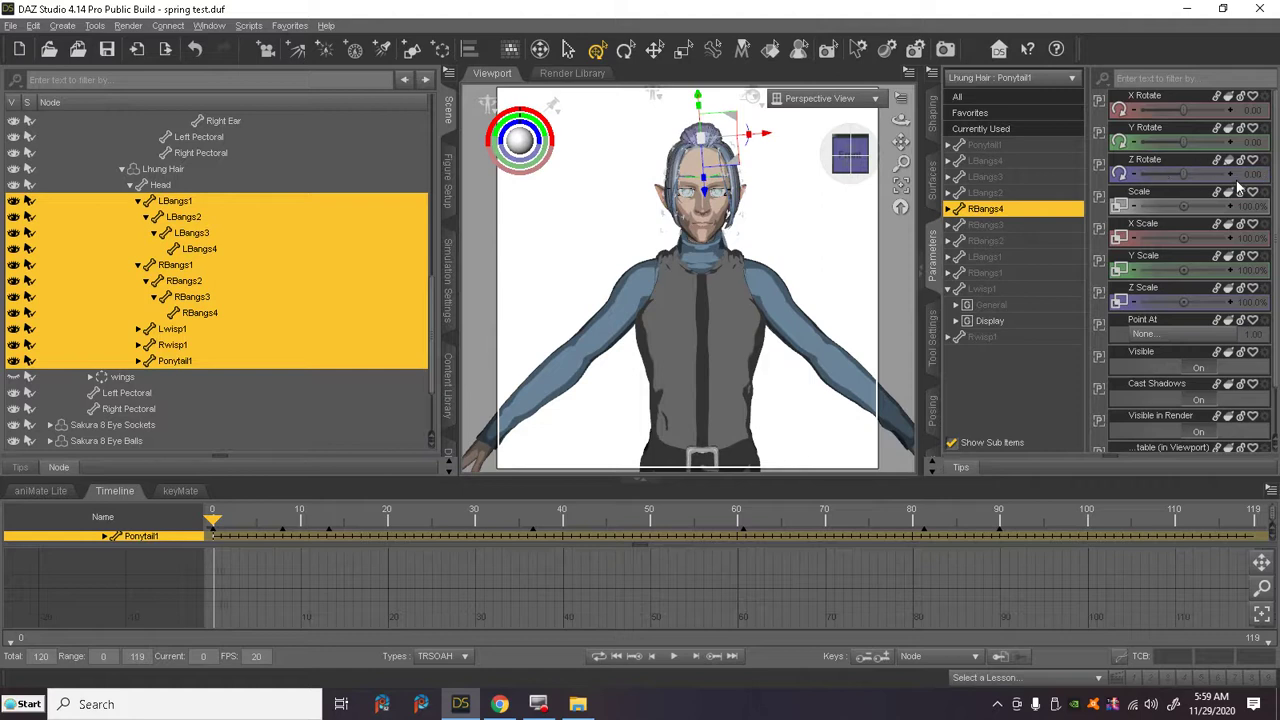
pyautogui.click(966, 260)
pyautogui.click(988, 228)
pyautogui.click(990, 148)
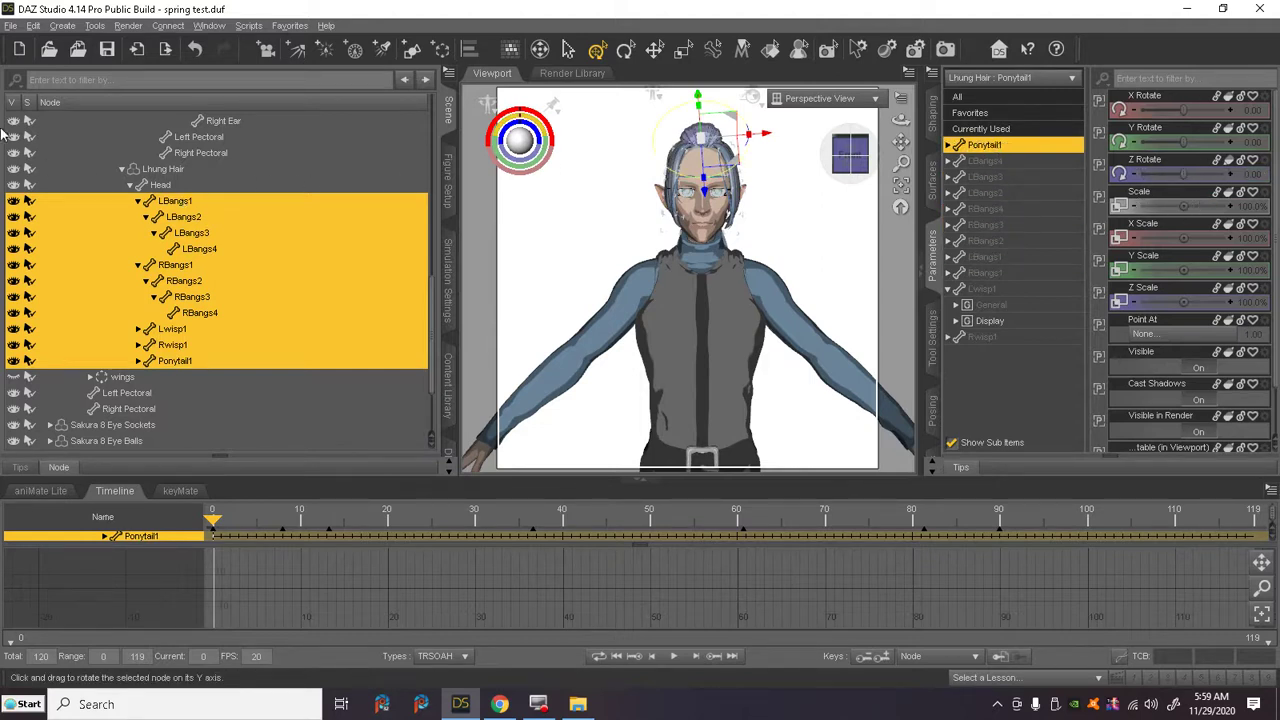
# - Apply Spring Dynamics to the selected hair bones with 42.0% strength, 72.9% stiffness, 67.4% damping and a keyframe every 10 frames
pyautogui.click(249, 25)
pyautogui.click(345, 139)
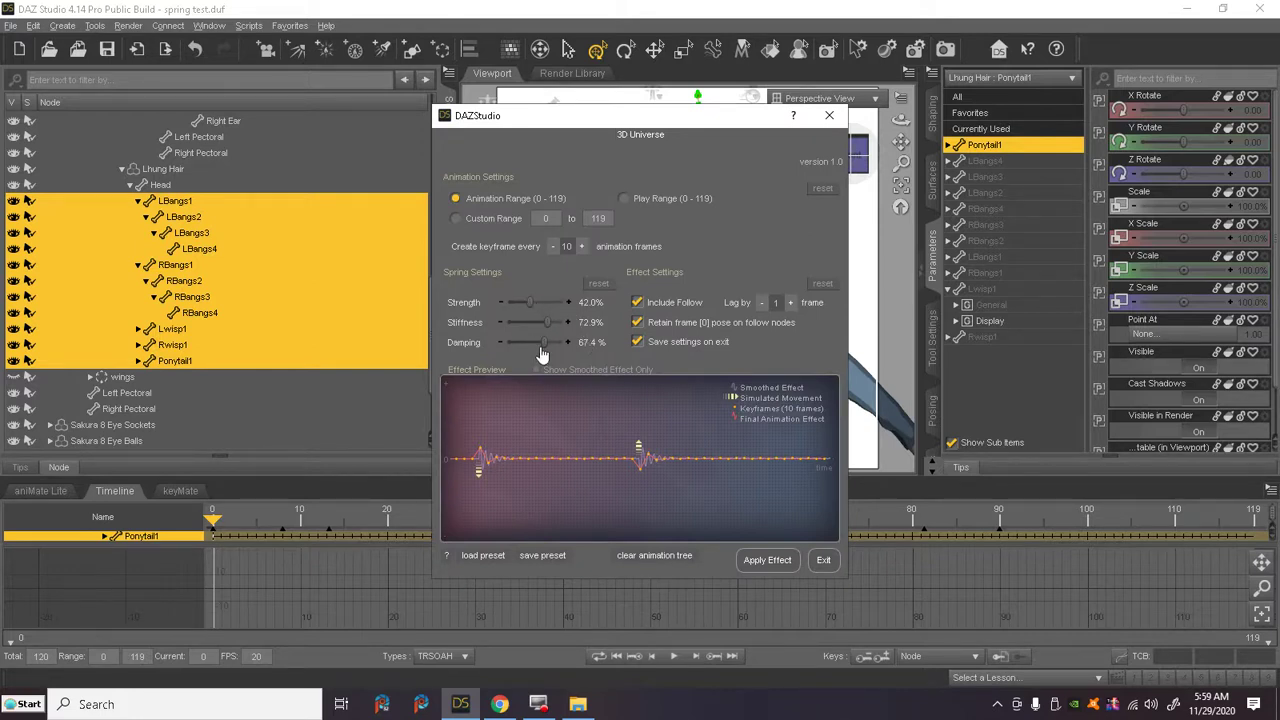
pyautogui.click(767, 561)
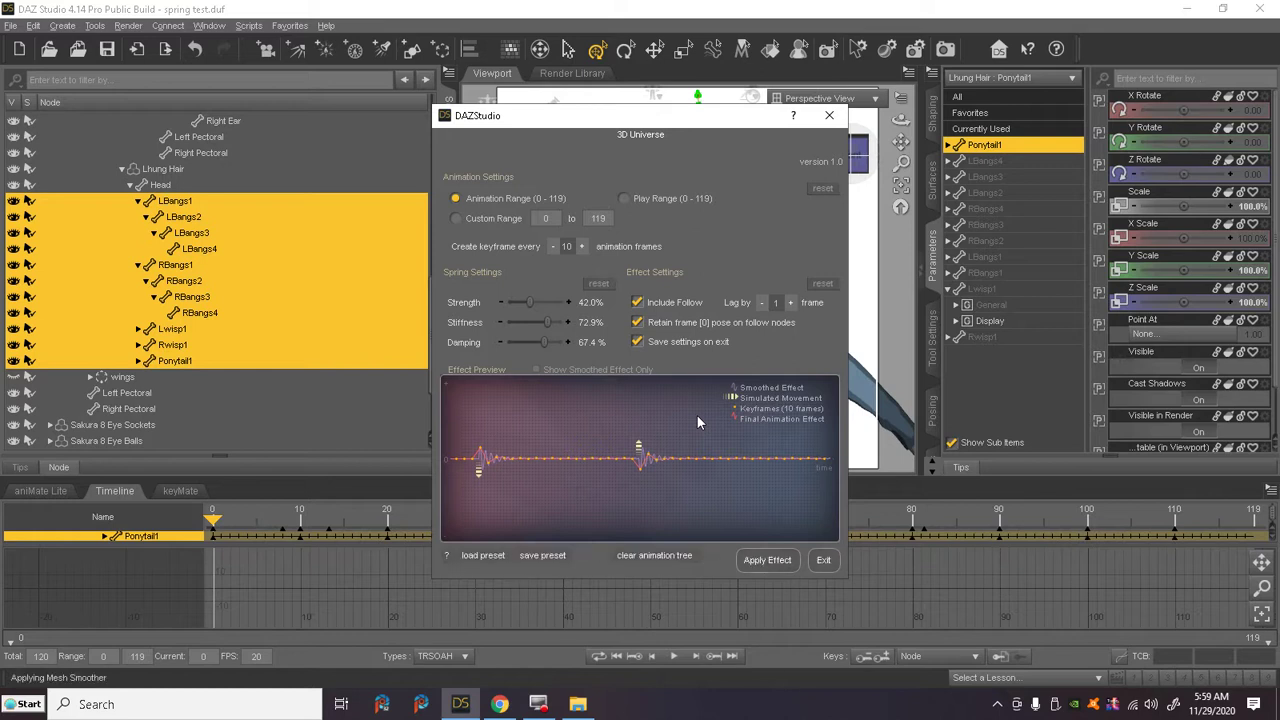
pyautogui.click(823, 560)
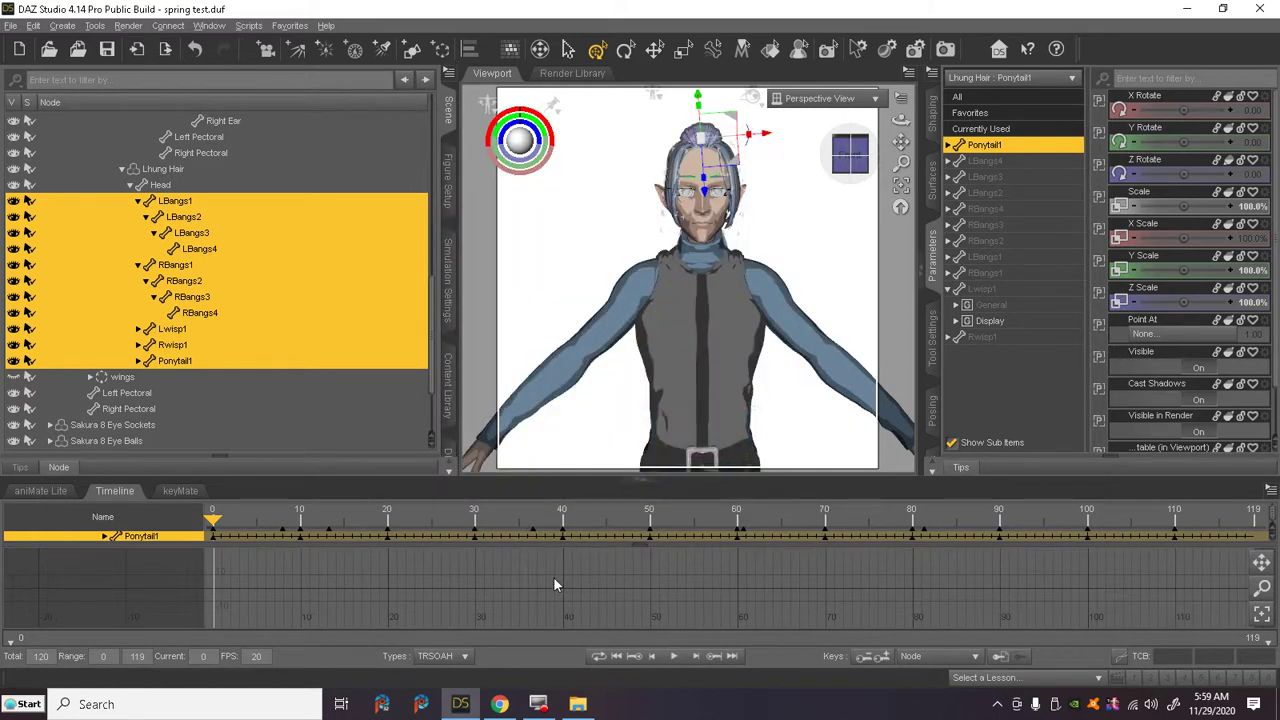
# - Play the animation to frame 14 and examine the bangs and ponytail on the bent-over figure from several angles
pyautogui.click(674, 657)
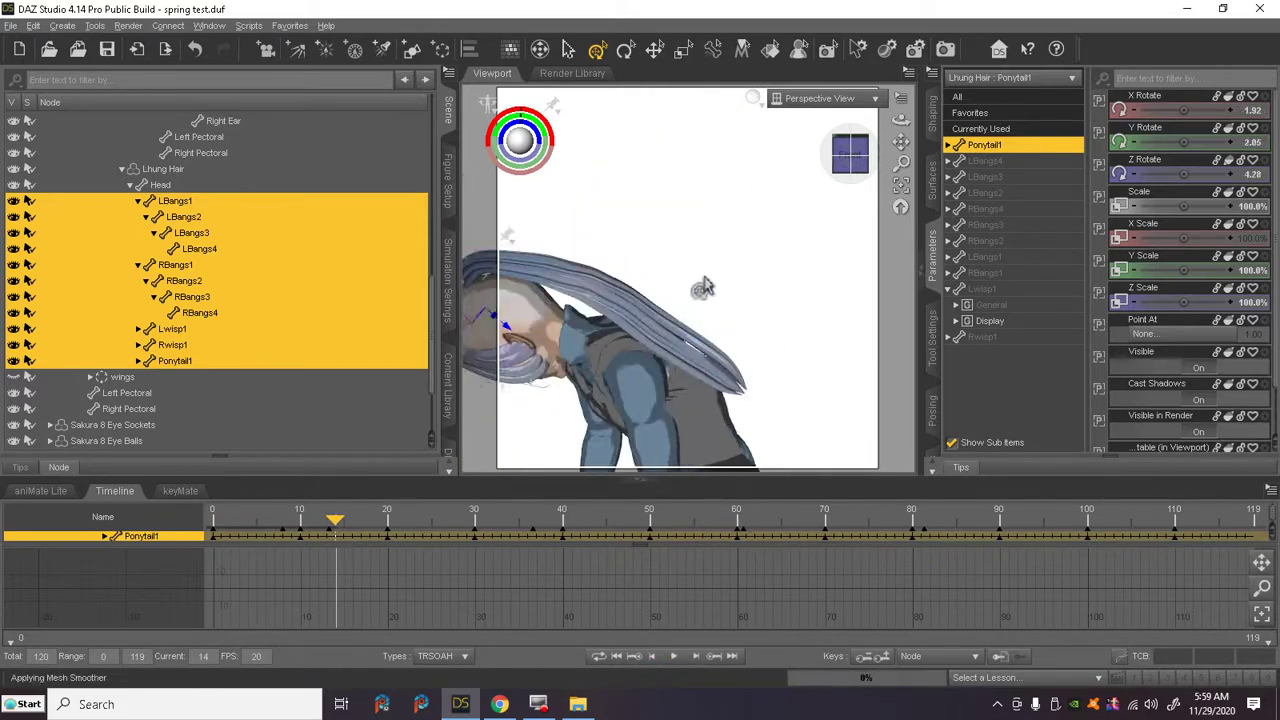
pyautogui.moveTo(850, 155); pyautogui.dragTo(850, 152)
pyautogui.click(850, 152)
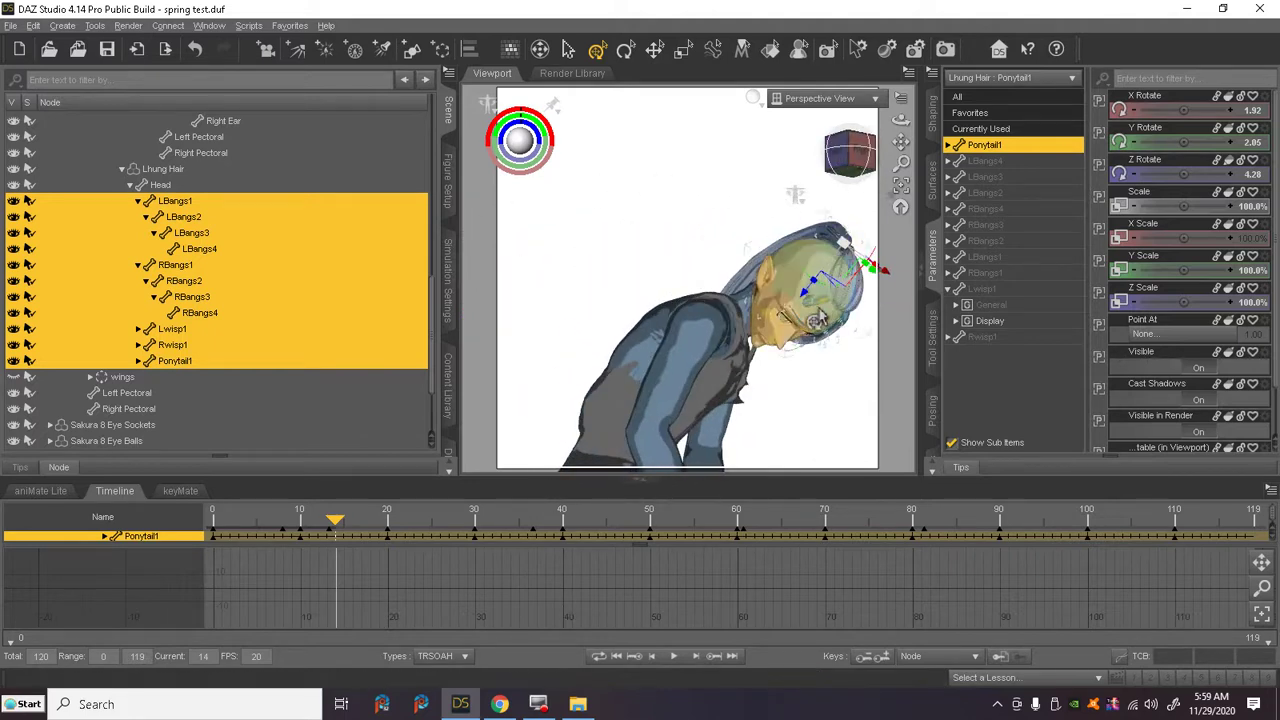
pyautogui.click(872, 145)
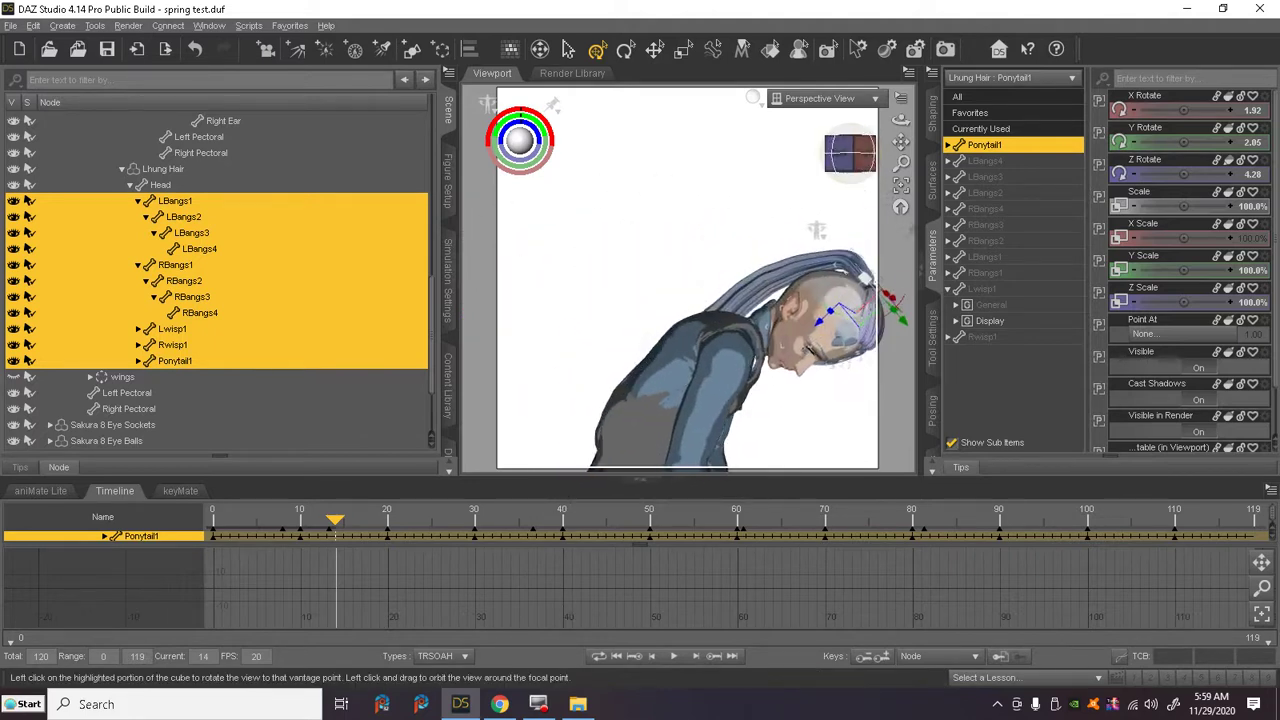
pyautogui.click(882, 146)
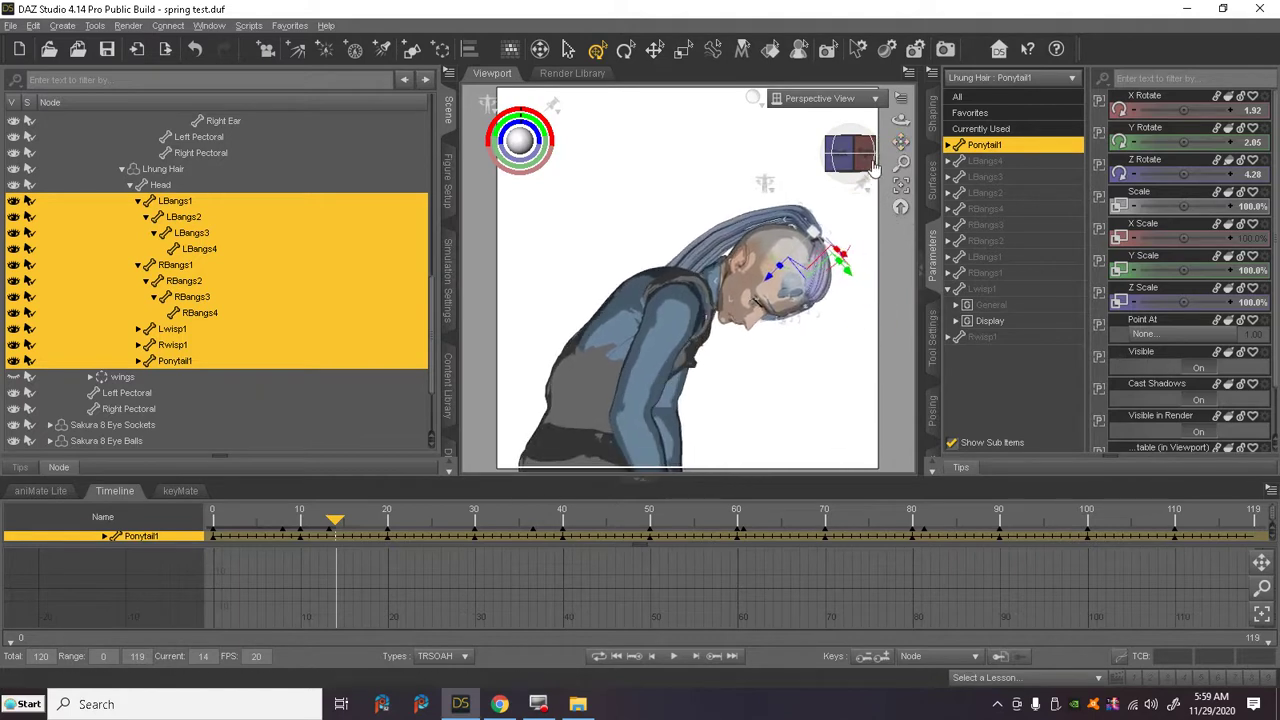
pyautogui.moveTo(850, 165); pyautogui.dragTo(851, 167)
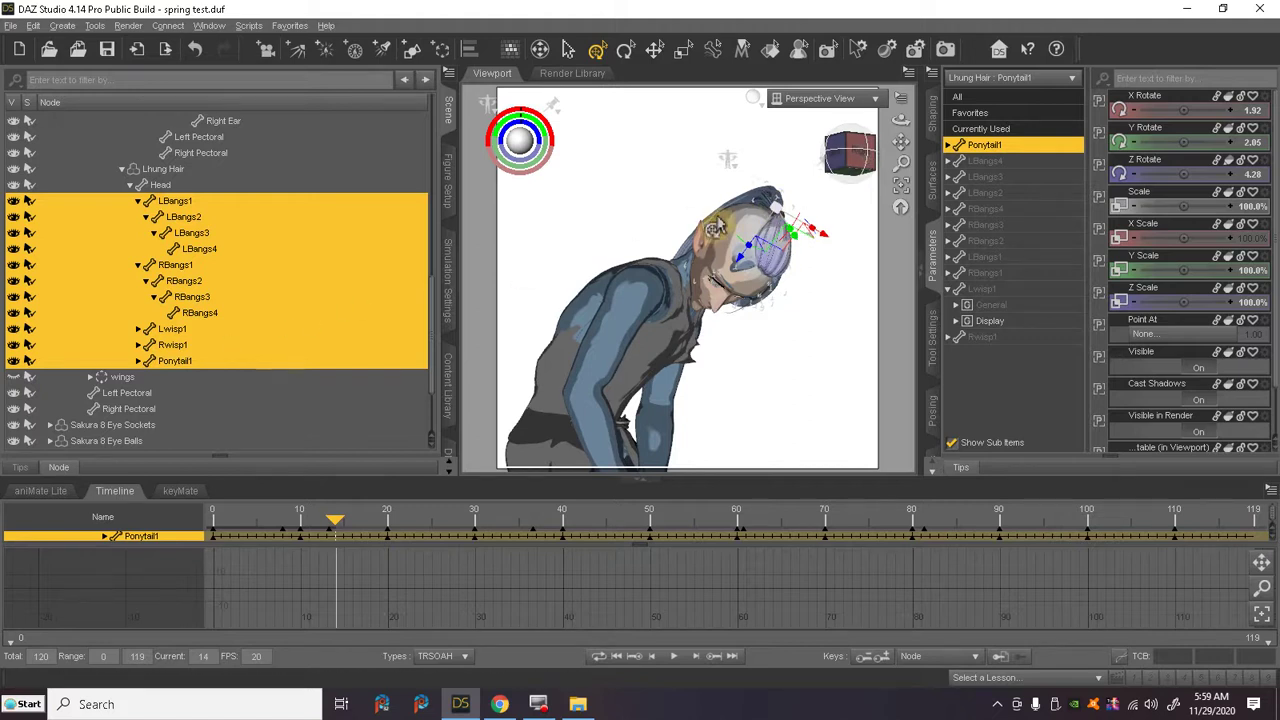
pyautogui.moveTo(840, 183); pyautogui.dragTo(843, 285)
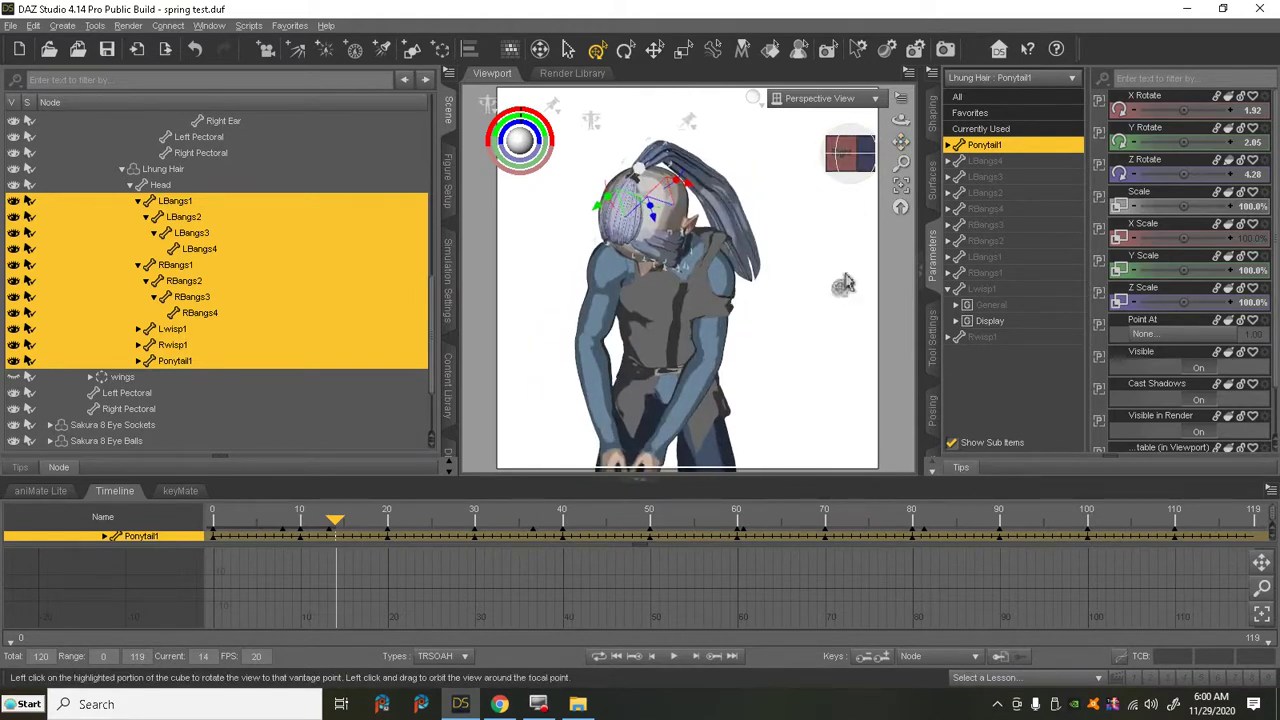
# - Continue playback to frame 32, examine the hair up close, and play the rest of the animation
pyautogui.click(675, 660)
pyautogui.click(675, 660)
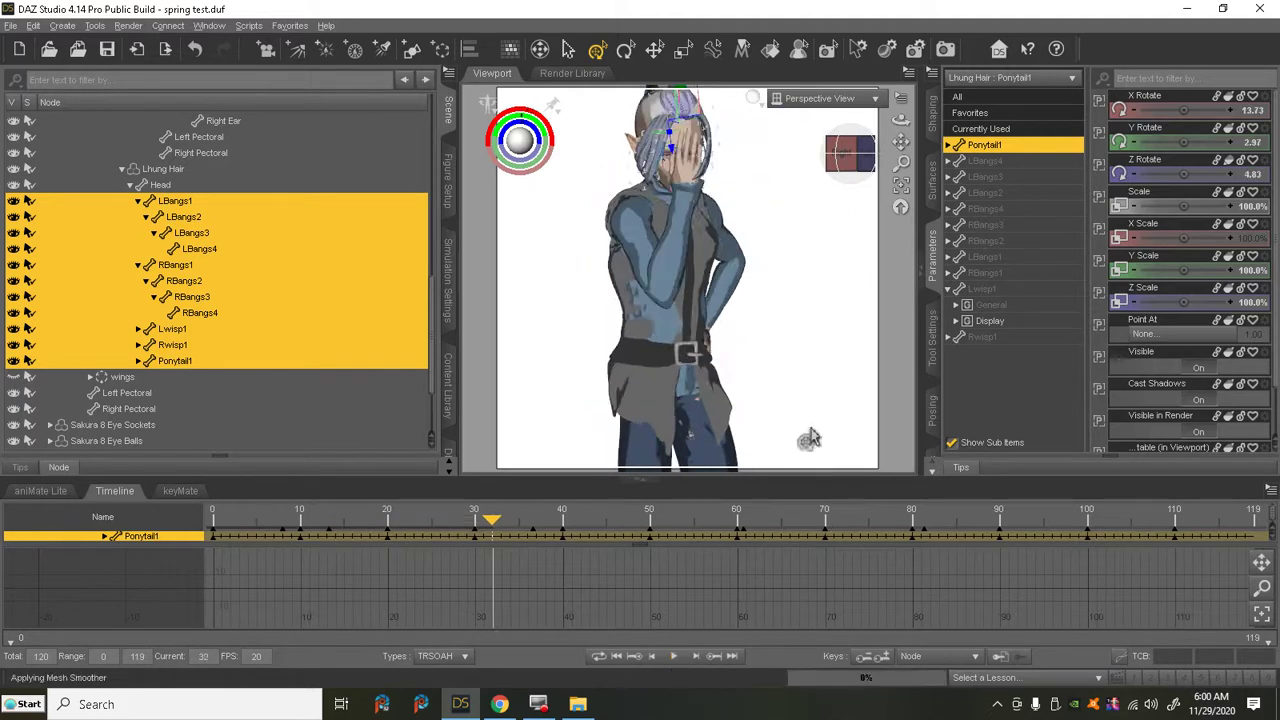
pyautogui.moveTo(840, 163); pyautogui.dragTo(826, 158)
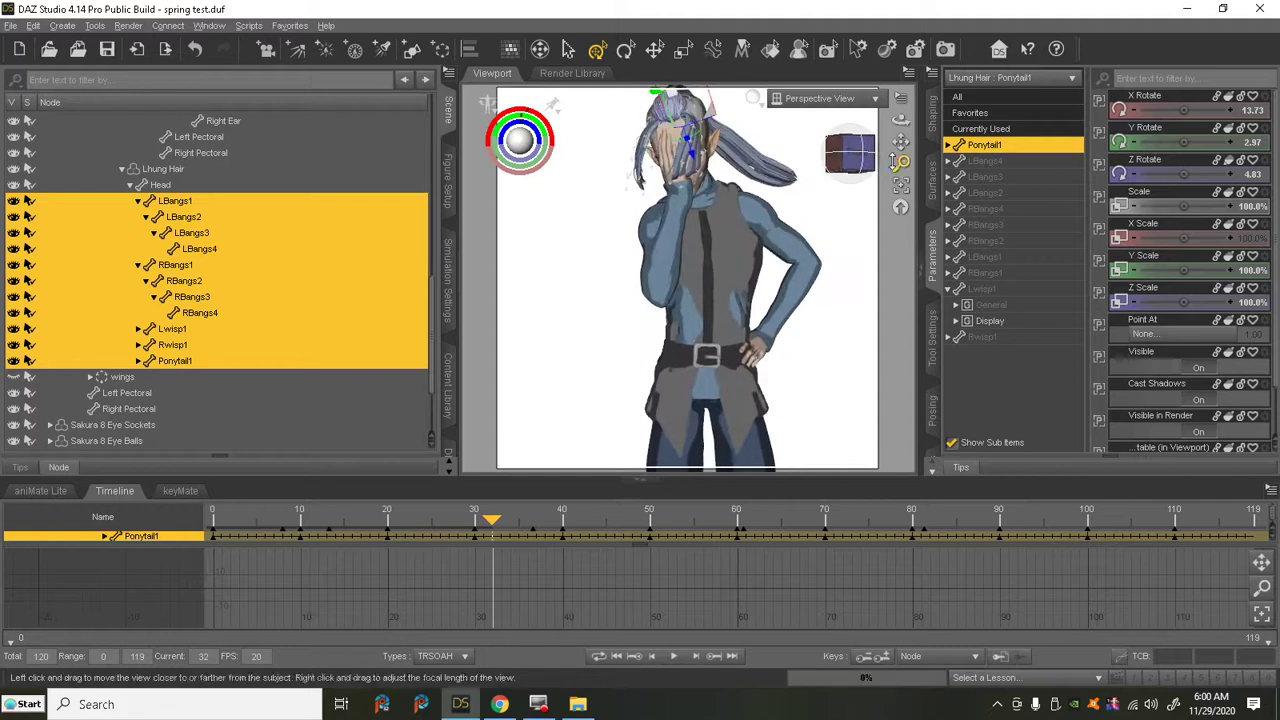
pyautogui.moveTo(904, 150); pyautogui.dragTo(900, 142)
pyautogui.moveTo(900, 142); pyautogui.dragTo(899, 134, button='right')
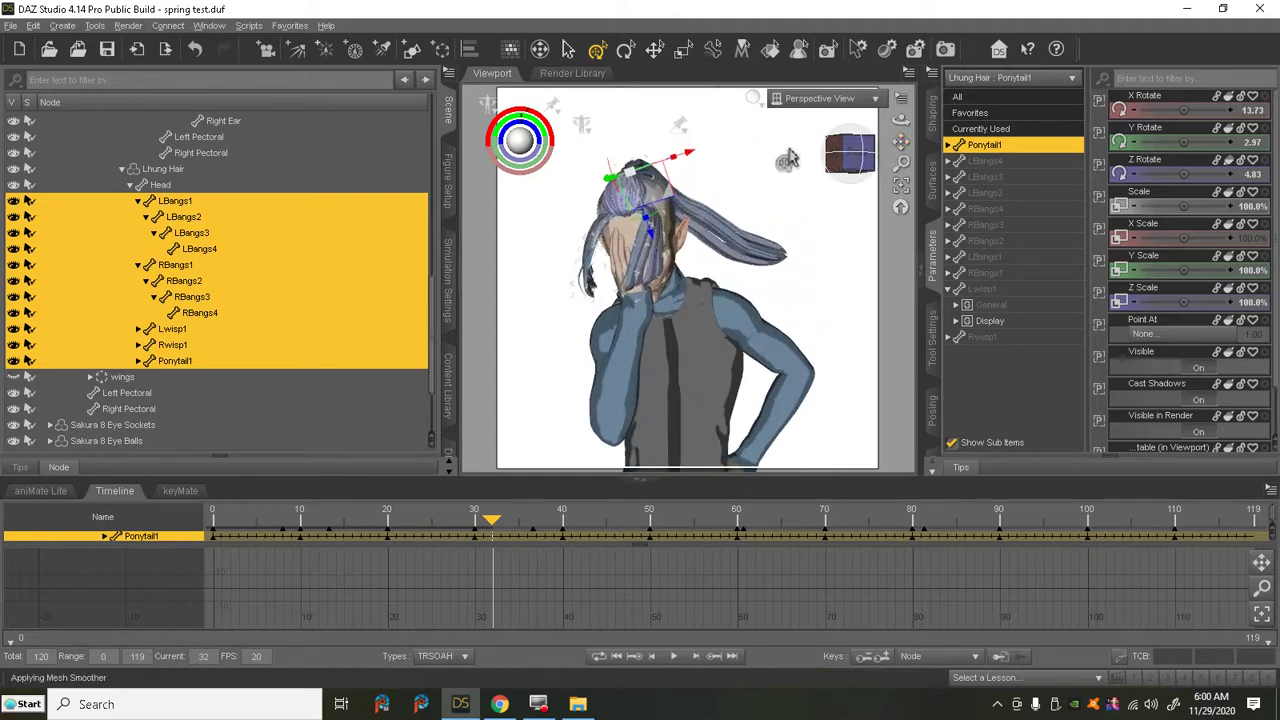
pyautogui.click(675, 660)
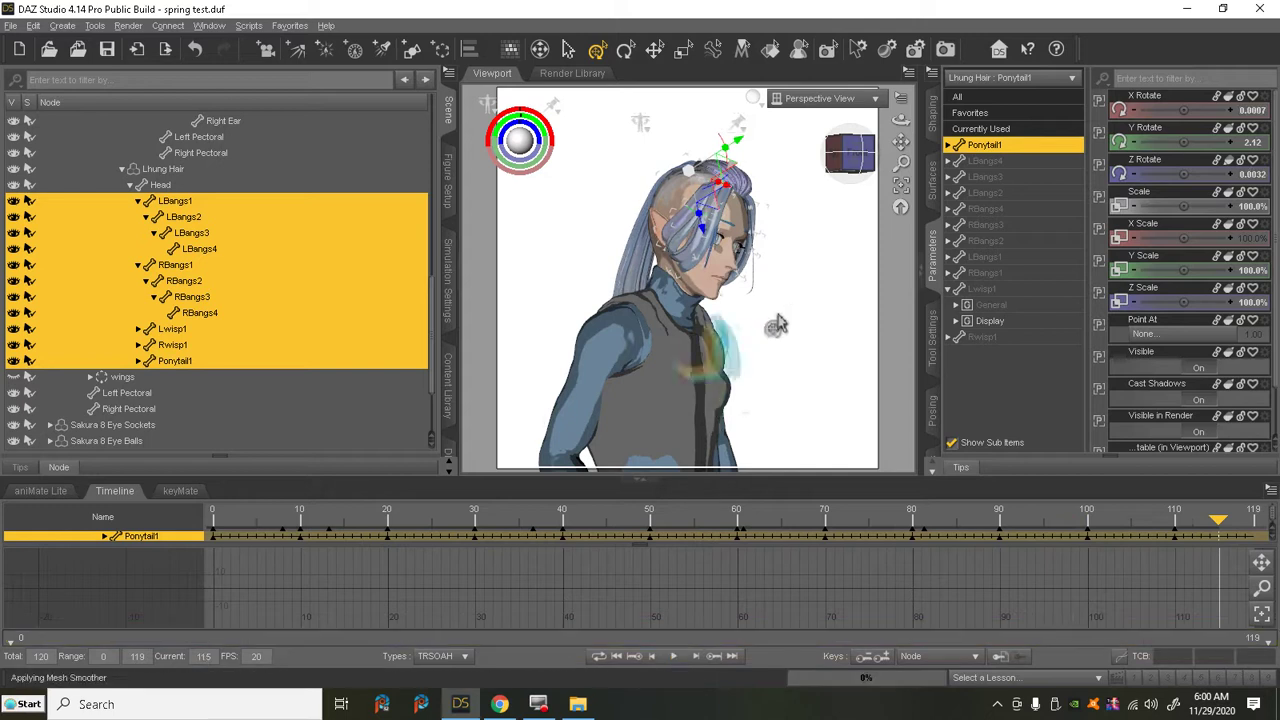
pyautogui.moveTo(899, 143); pyautogui.dragTo(878, 165)
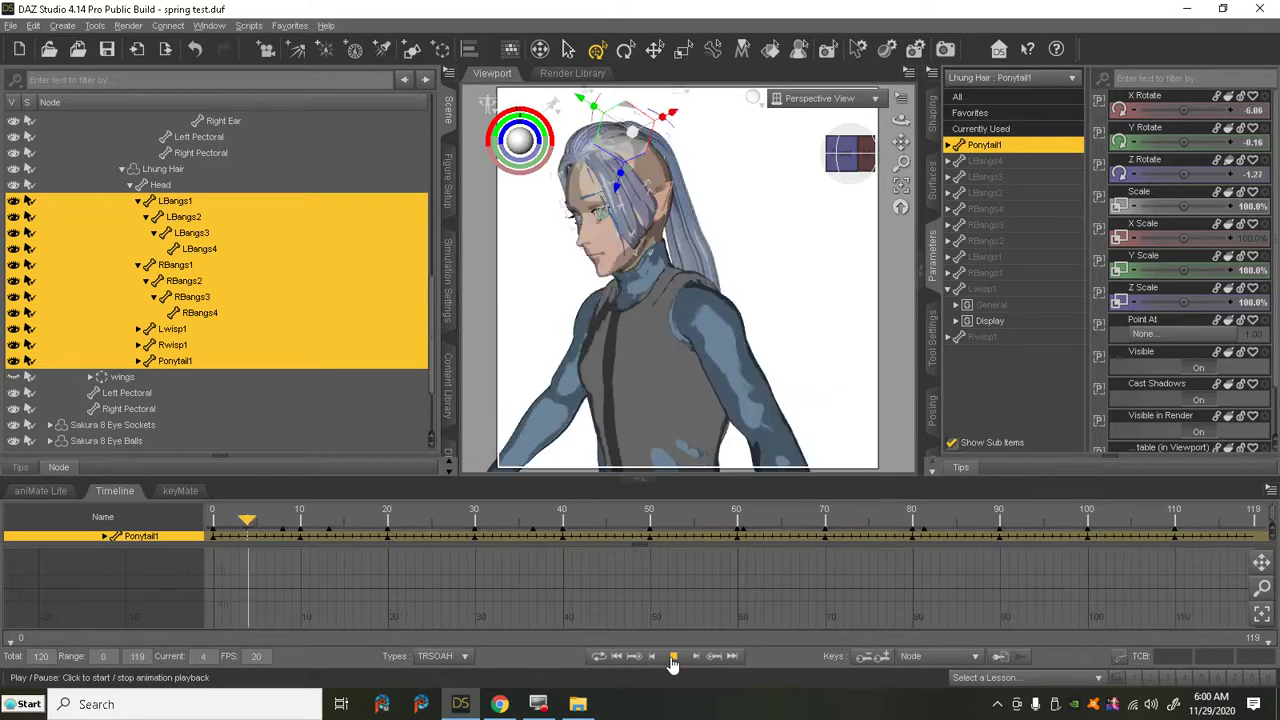
# - Clear the hair bones' animation tree and reapply Spring Dynamics with 70.0% strength, 34.9% stiffness and 67.4% damping
pyautogui.click(31, 26)
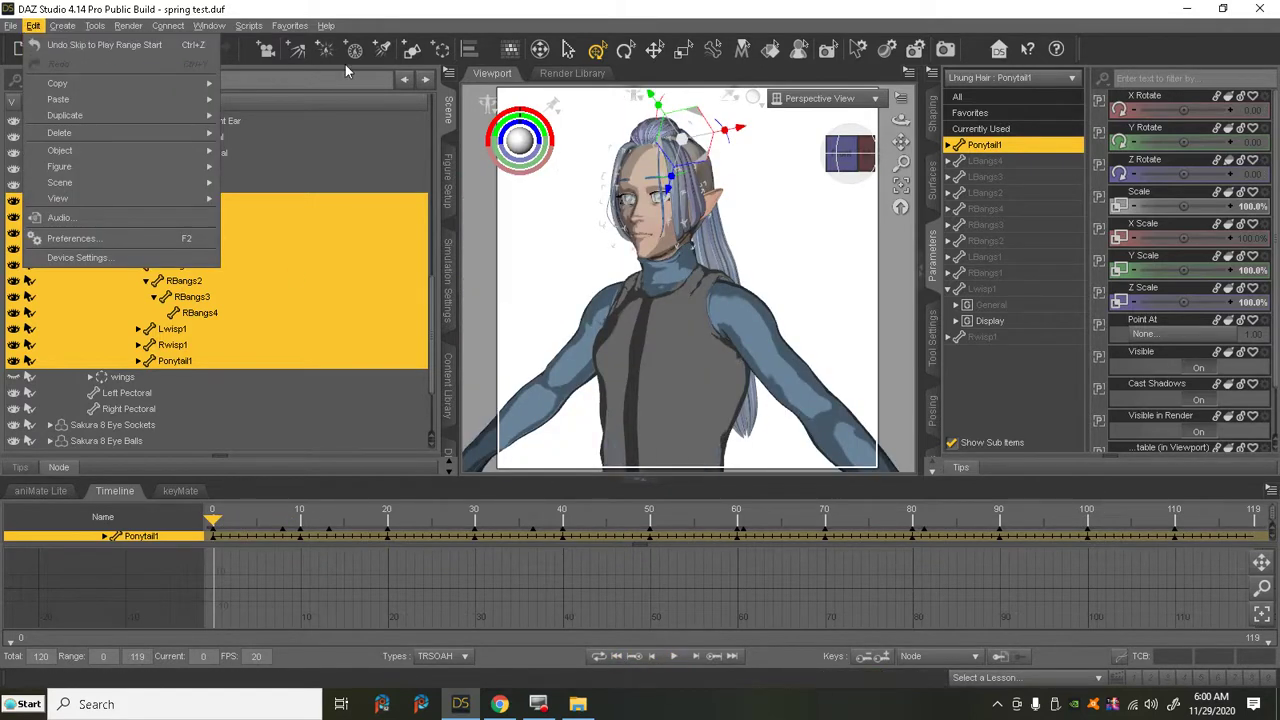
pyautogui.click(323, 45)
pyautogui.click(250, 30)
pyautogui.moveTo(280, 143)
pyautogui.click(350, 144)
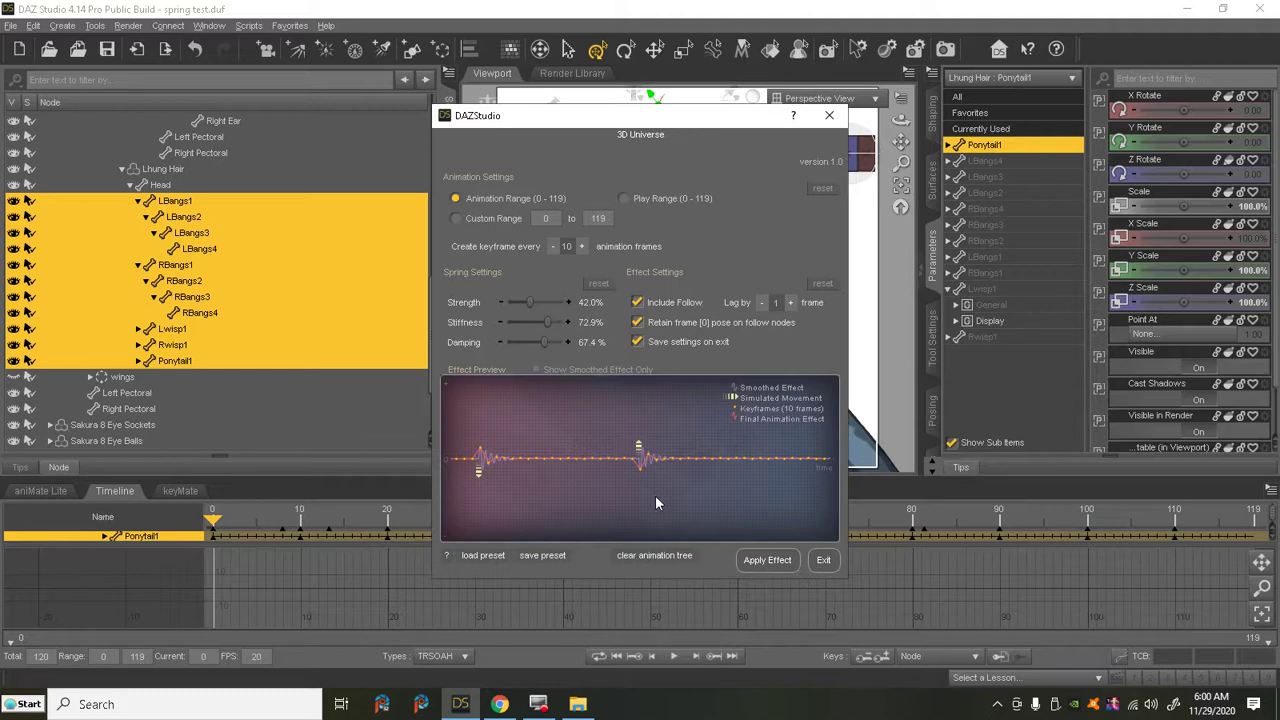
pyautogui.click(657, 557)
pyautogui.click(608, 376)
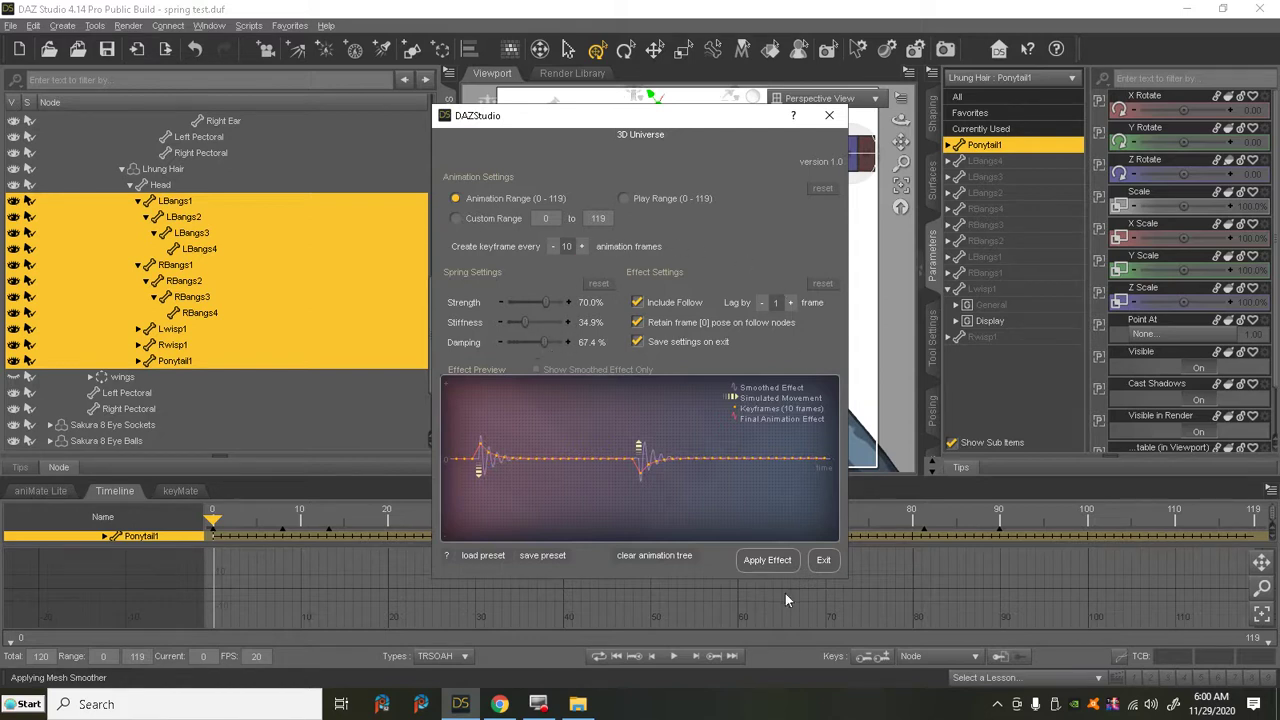
pyautogui.click(772, 566)
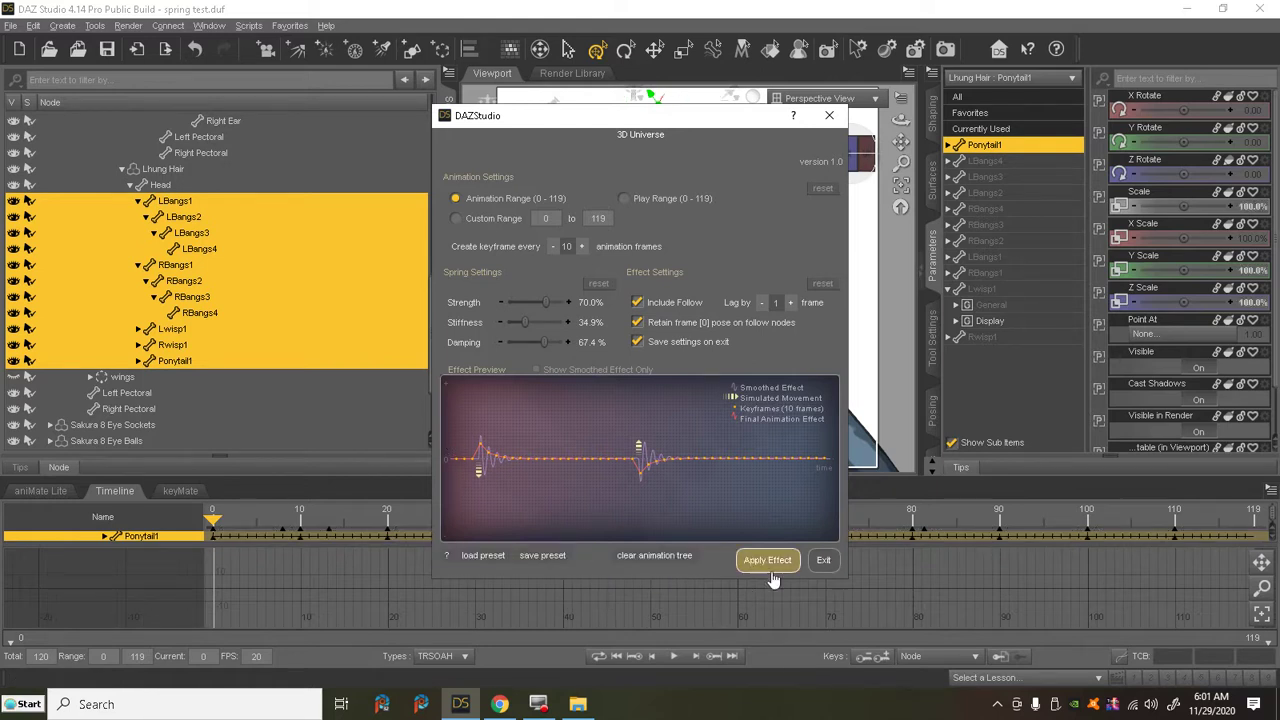
pyautogui.click(823, 560)
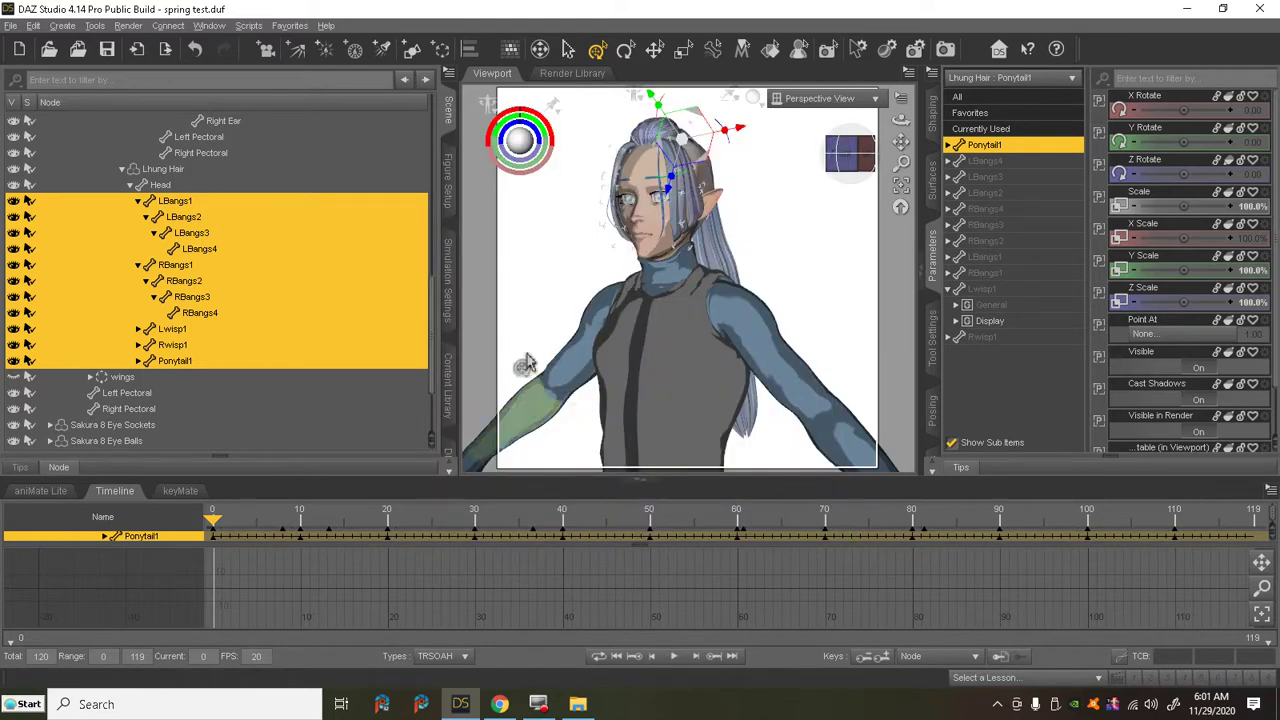
# - Play the animation with a pause at frame 18 and examine the ponytail swing from the front and the side
pyautogui.click(674, 658)
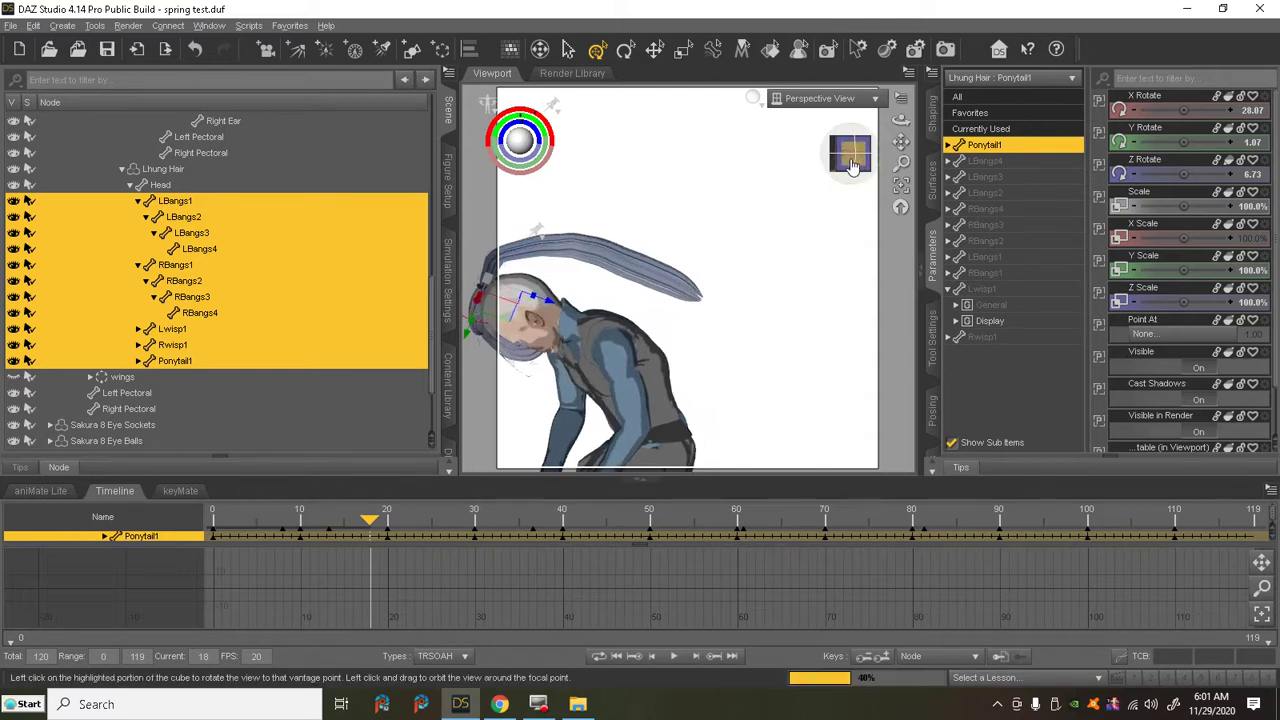
pyautogui.moveTo(899, 140); pyautogui.dragTo(720, 530)
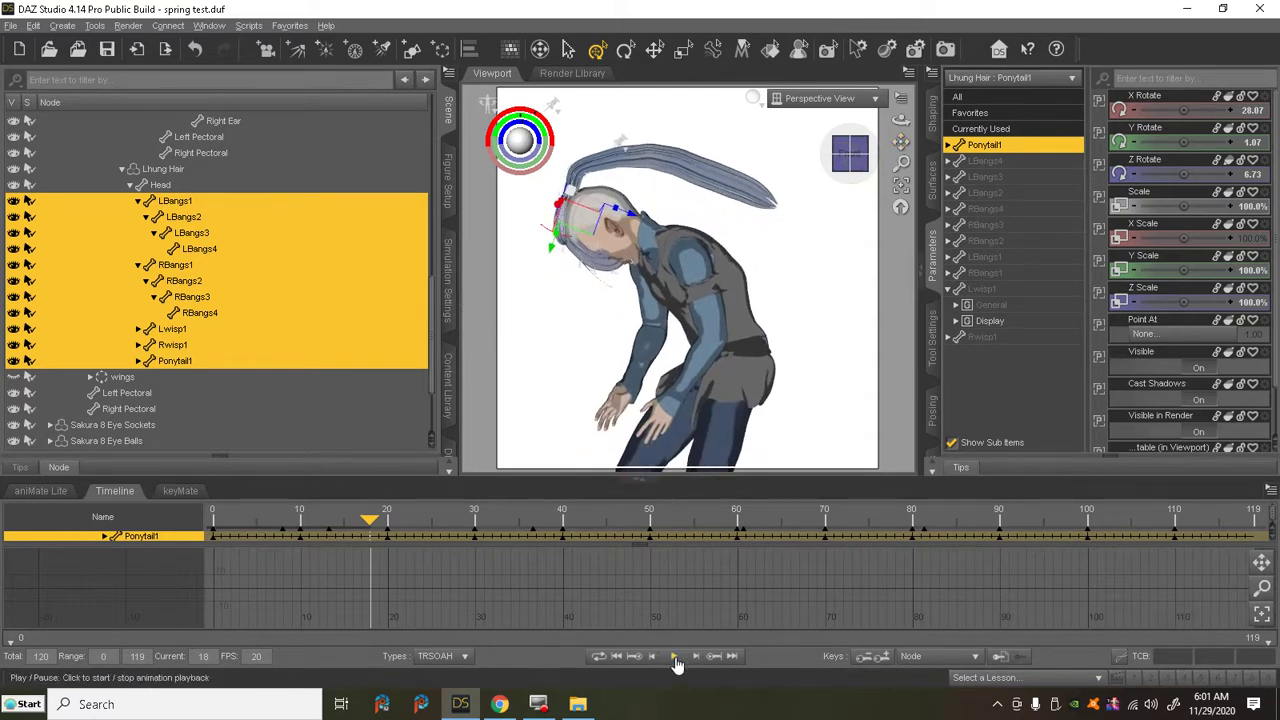
pyautogui.click(675, 658)
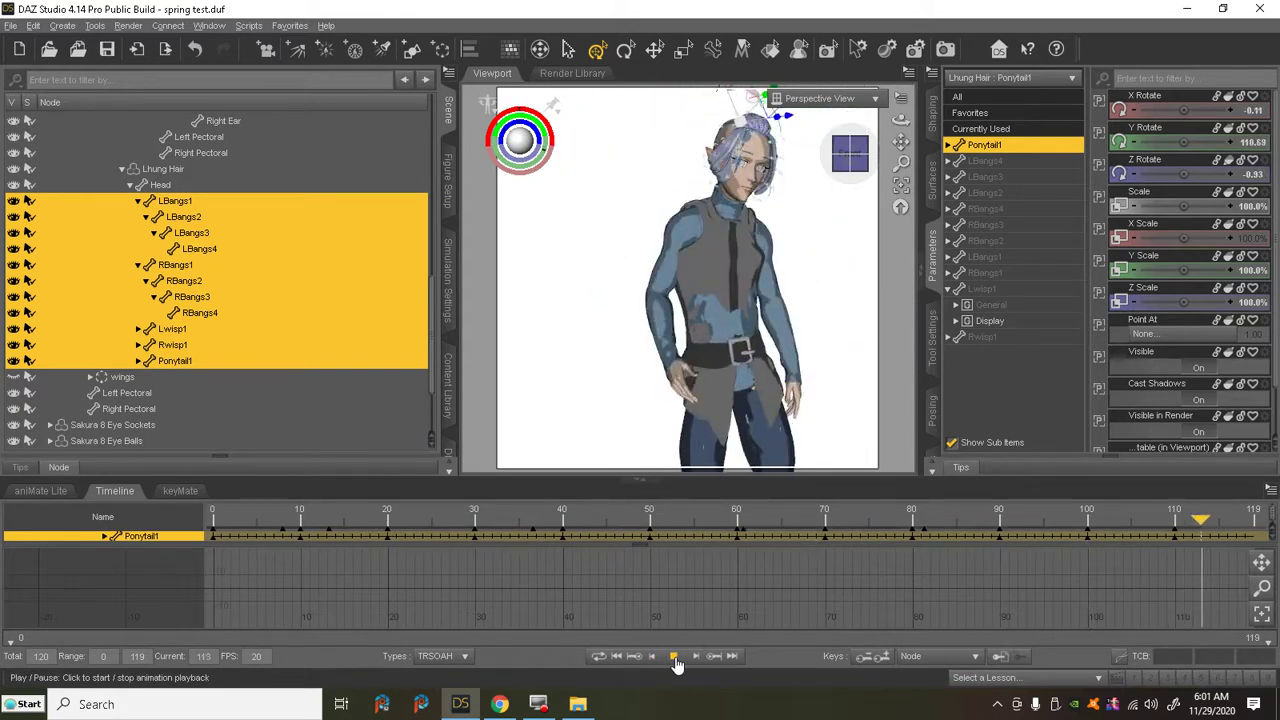
pyautogui.click(860, 155)
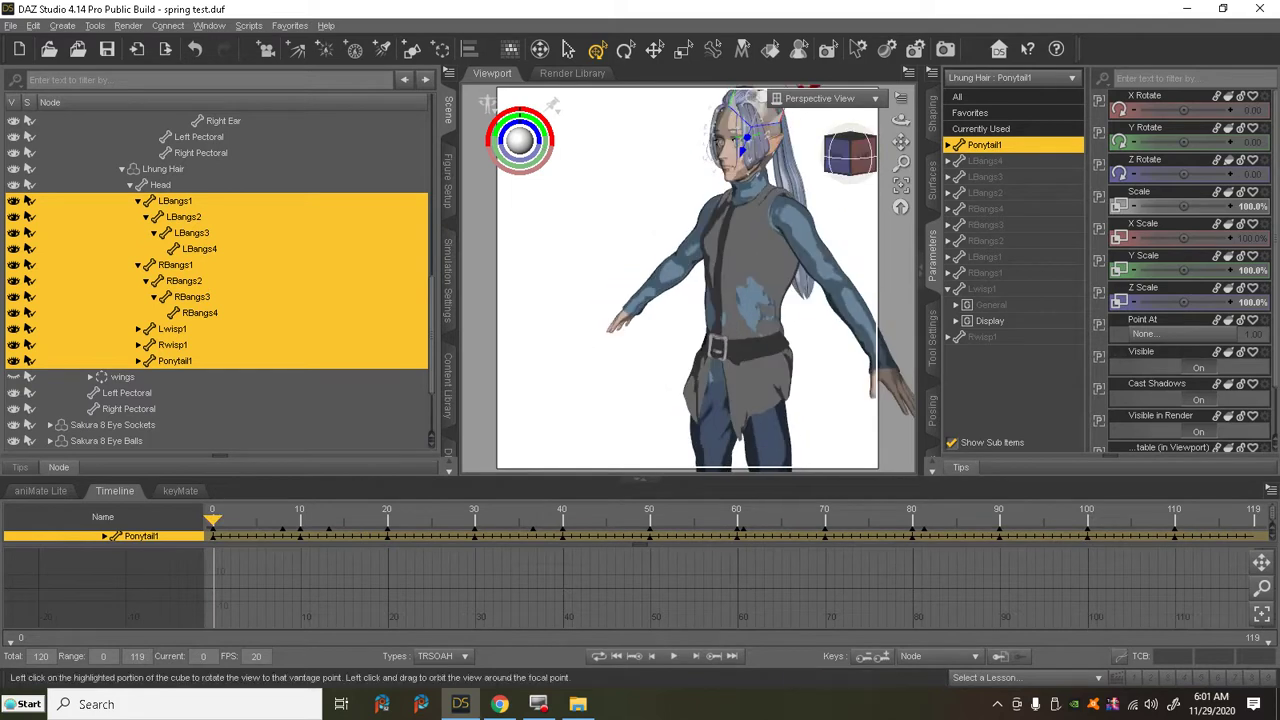
pyautogui.click(858, 157)
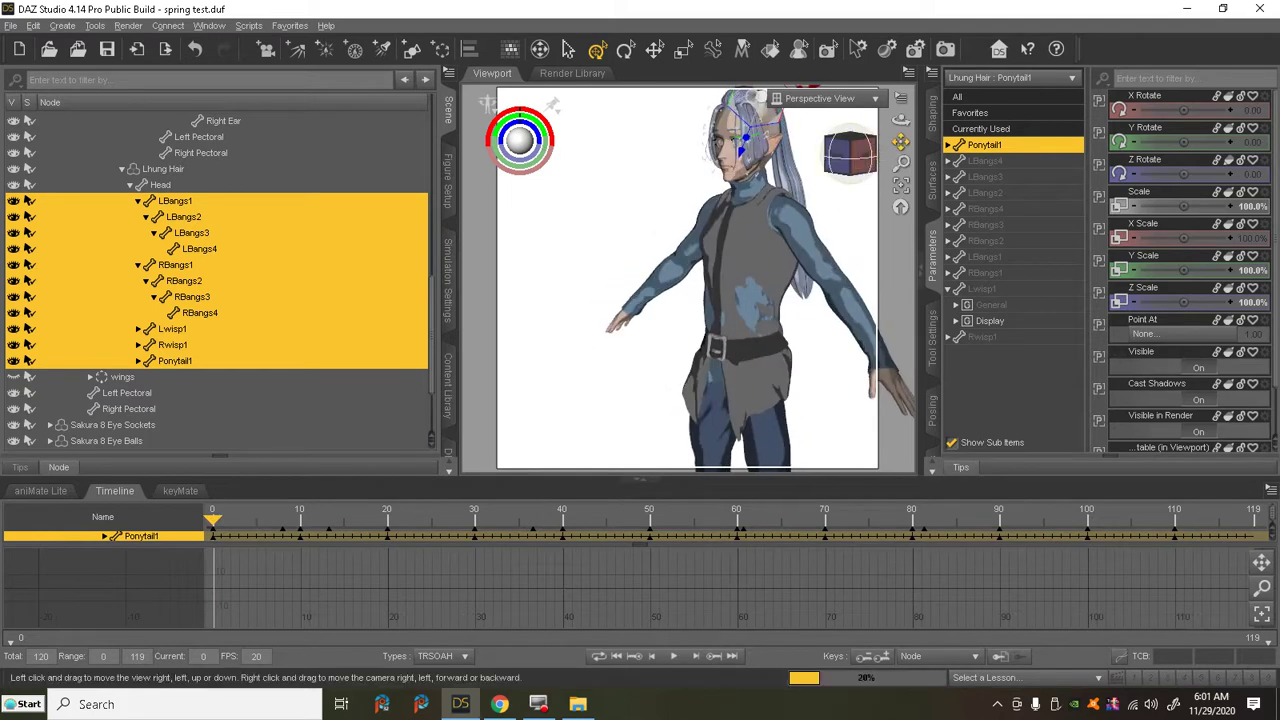
pyautogui.click(675, 657)
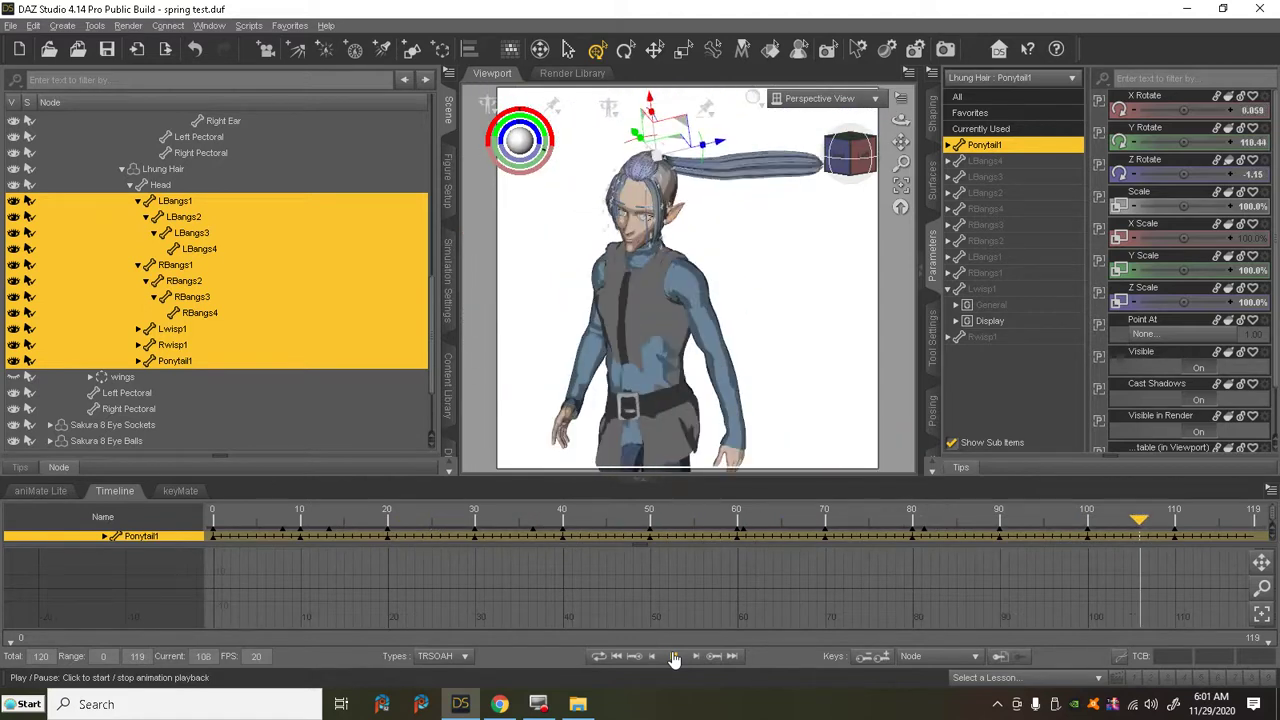
pyautogui.click(617, 658)
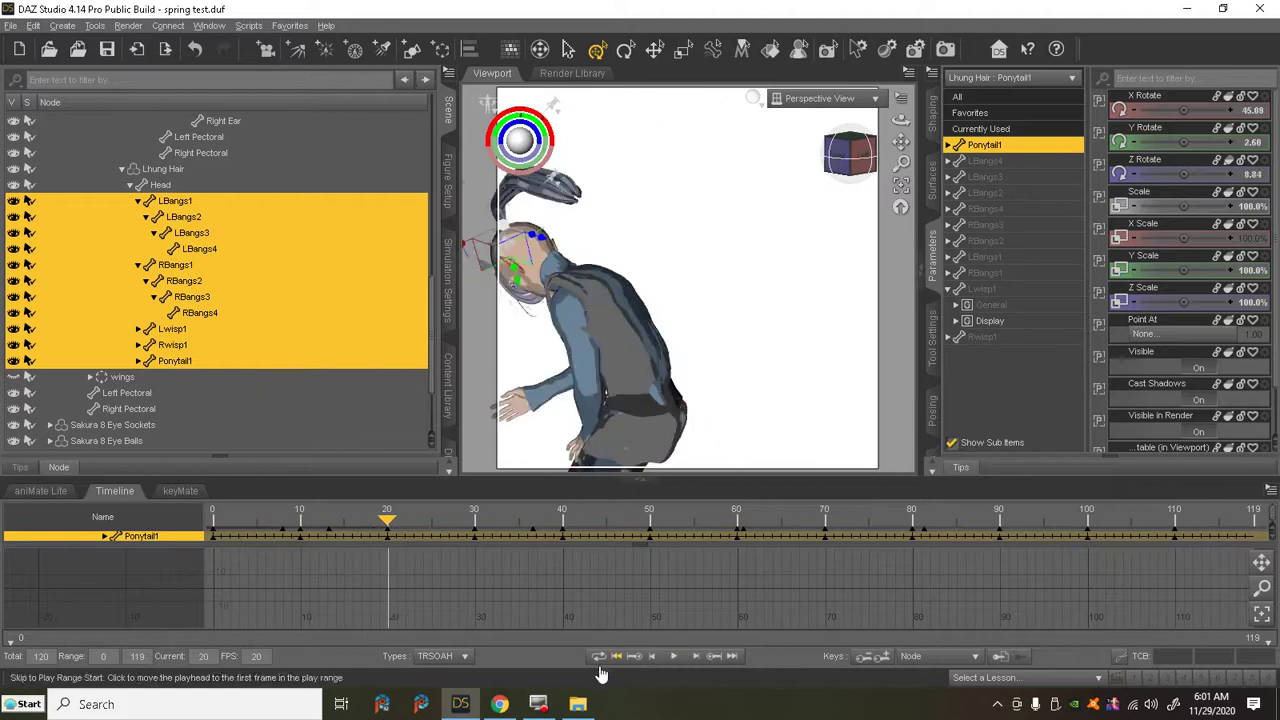
# - Return to frame 0 and undo the last spring effect applied to the hair bones
pyautogui.click(617, 657)
pyautogui.click(33, 26)
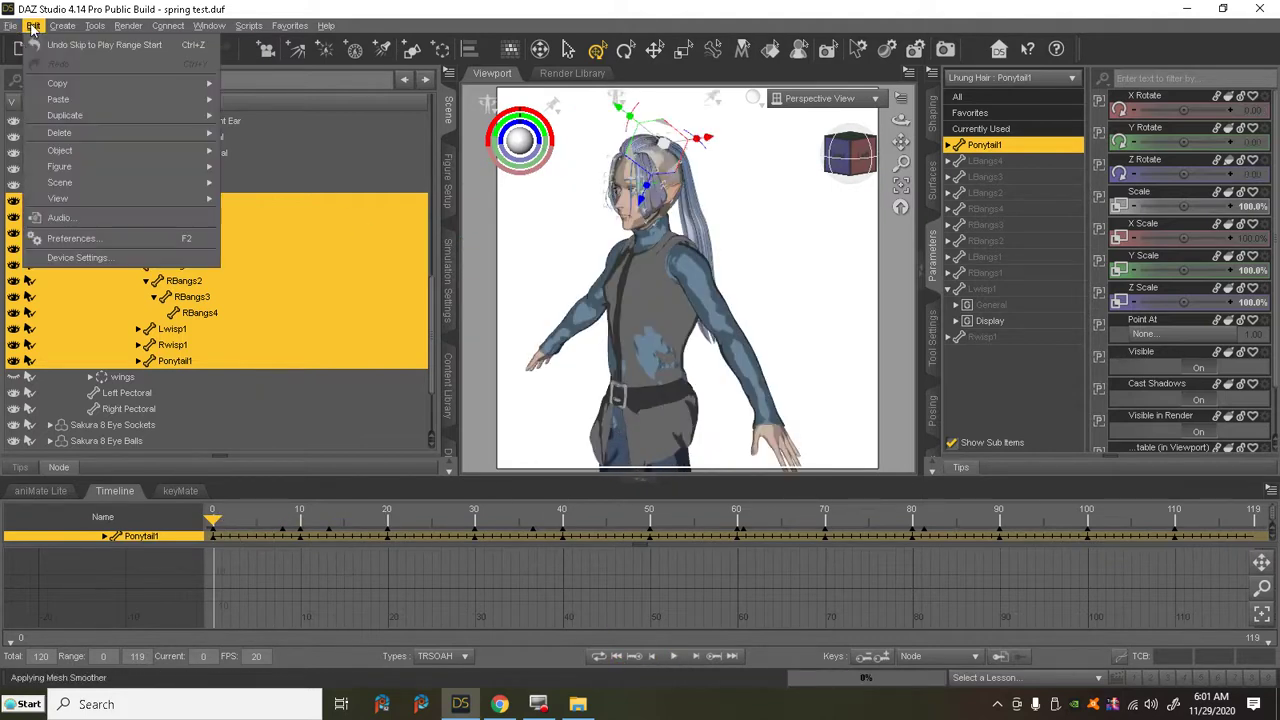
pyautogui.click(104, 45)
pyautogui.click(33, 26)
pyautogui.click(47, 46)
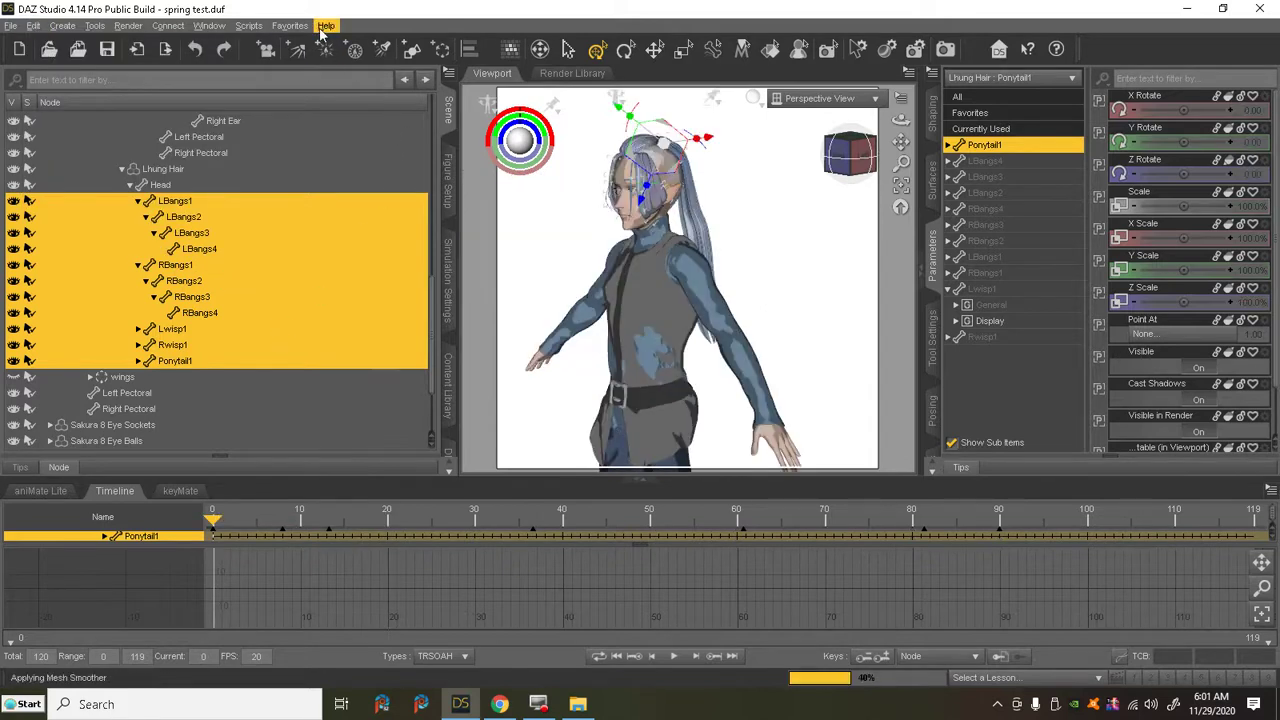
# - Reapply Spring Dynamics to the selected hair bones with damping lowered to 34.9% and a follow lag of 2 frames
pyautogui.click(249, 26)
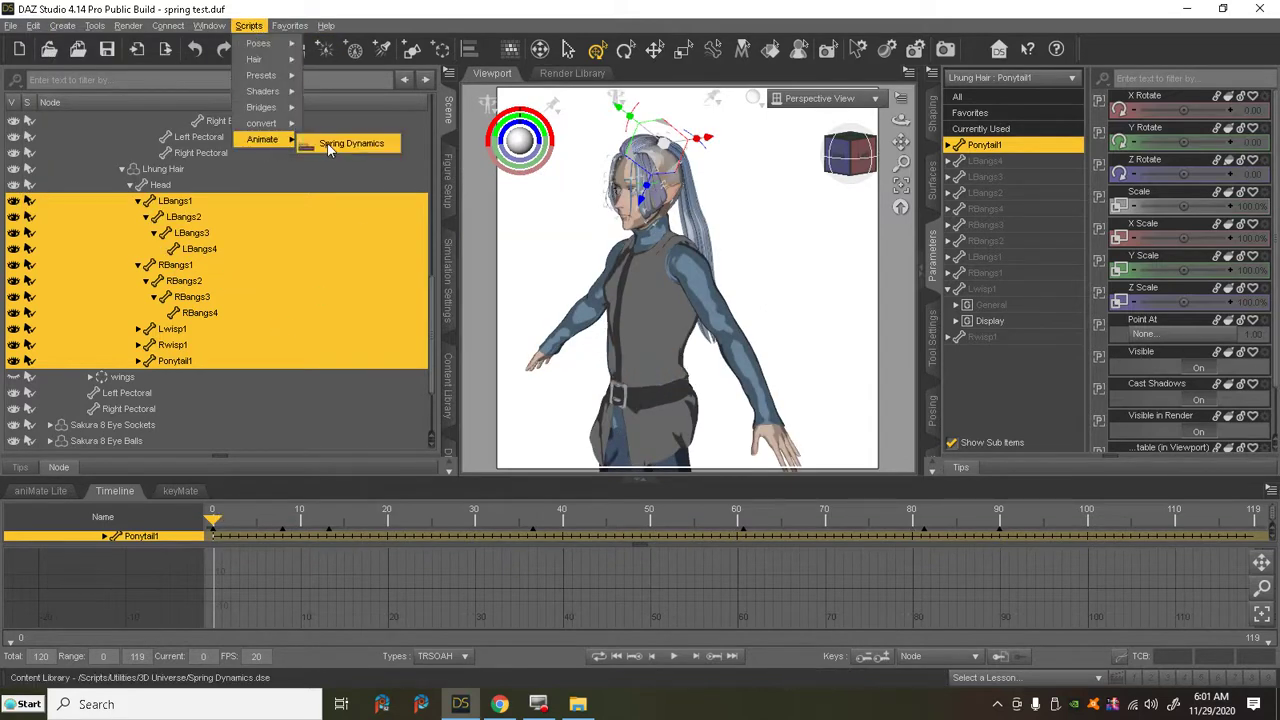
pyautogui.click(348, 145)
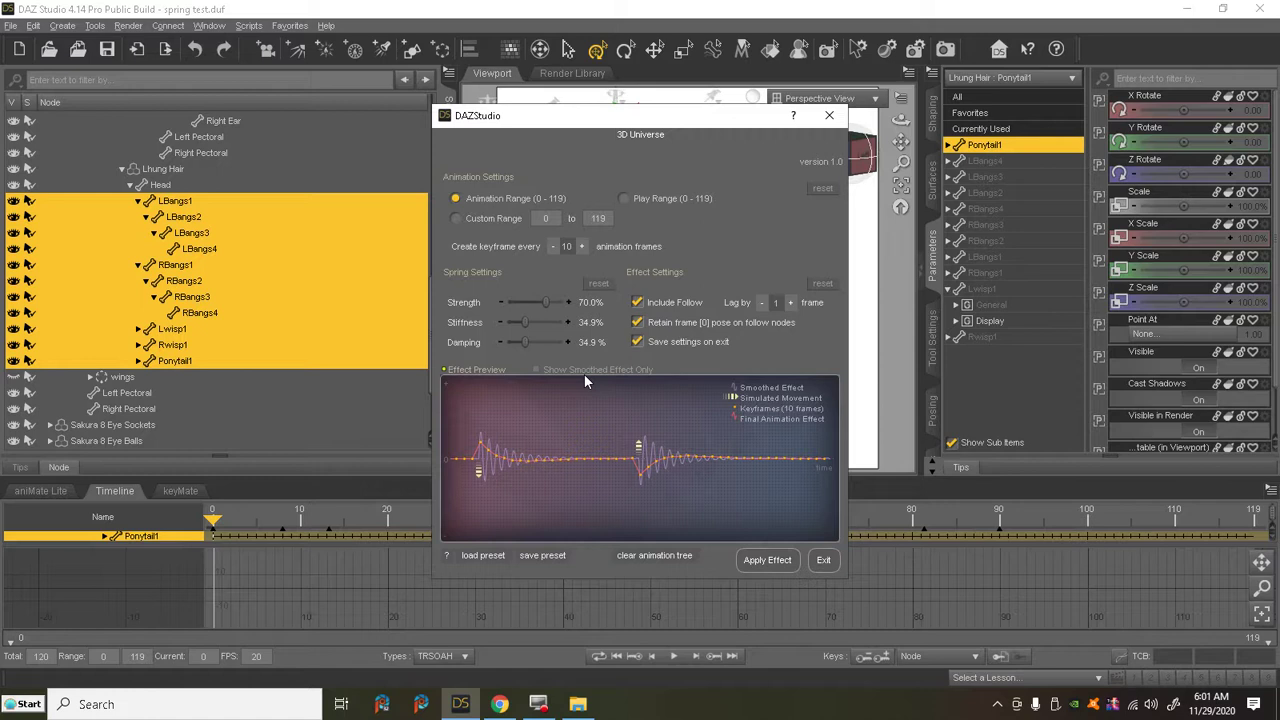
pyautogui.click(790, 302)
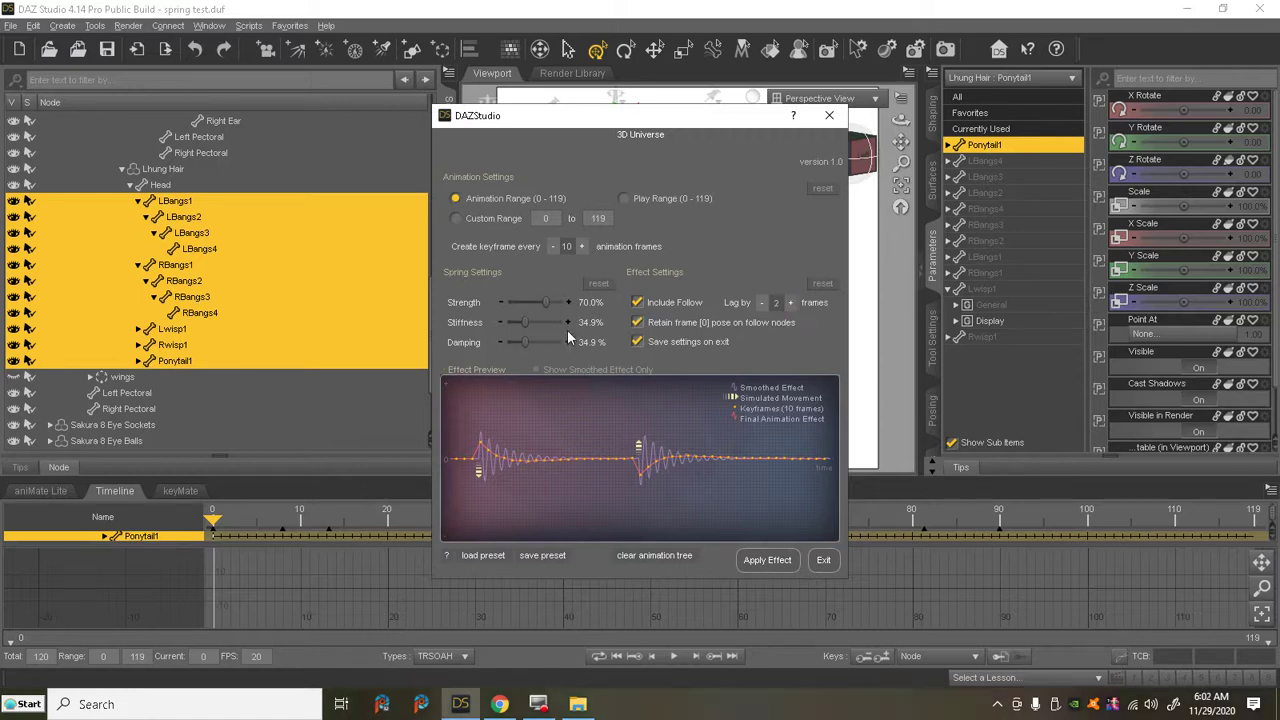
pyautogui.click(753, 570)
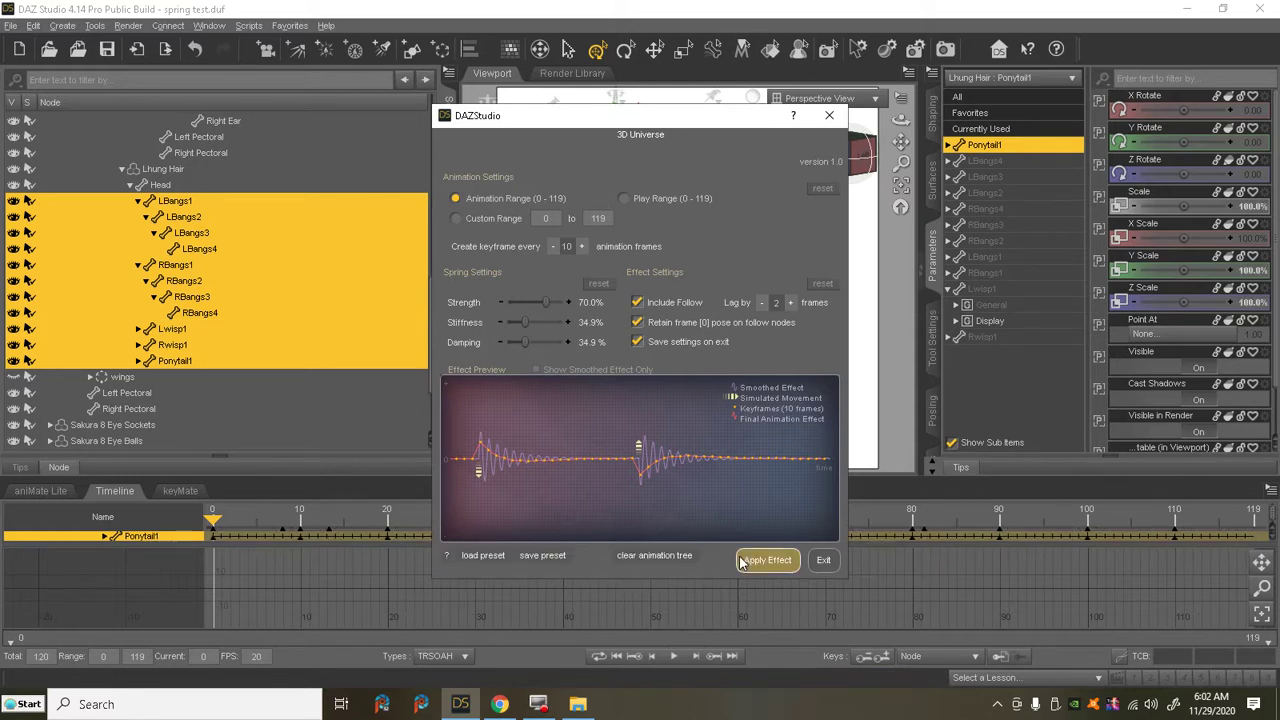
pyautogui.click(822, 562)
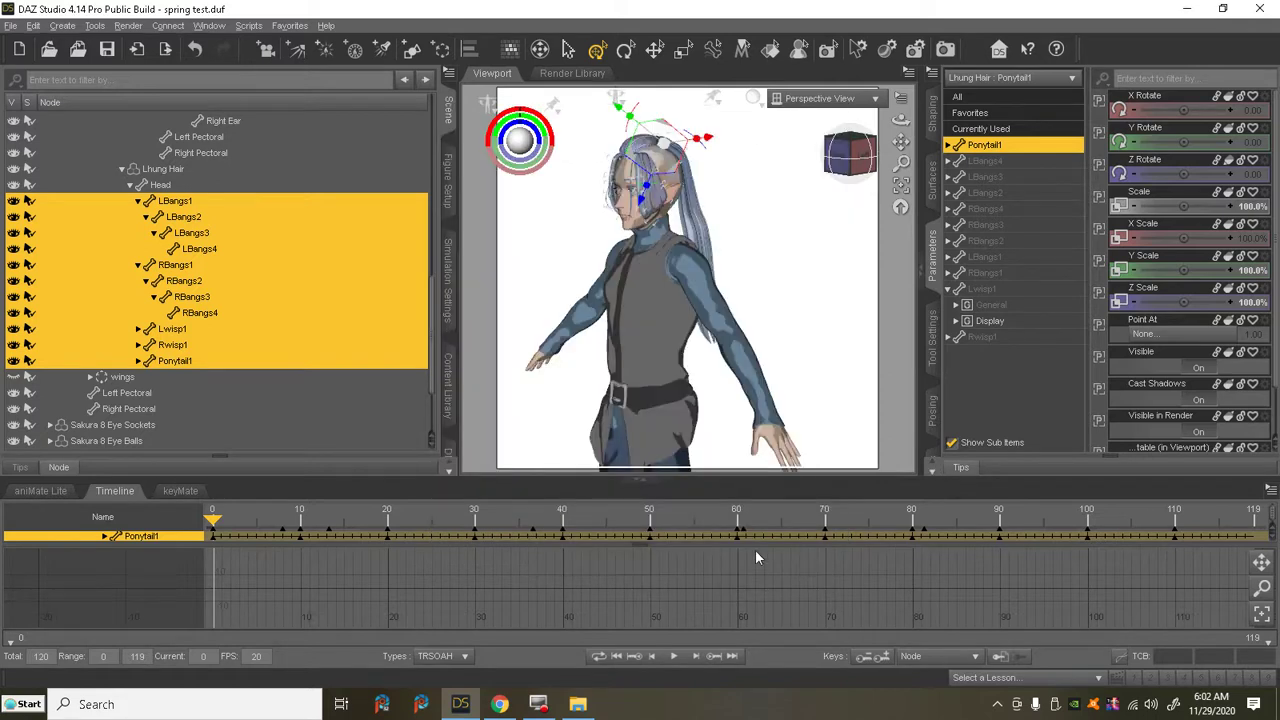
# - Play the animation from several angles, pausing at frames 12 and 114, and examine how the hair swings
pyautogui.click(673, 663)
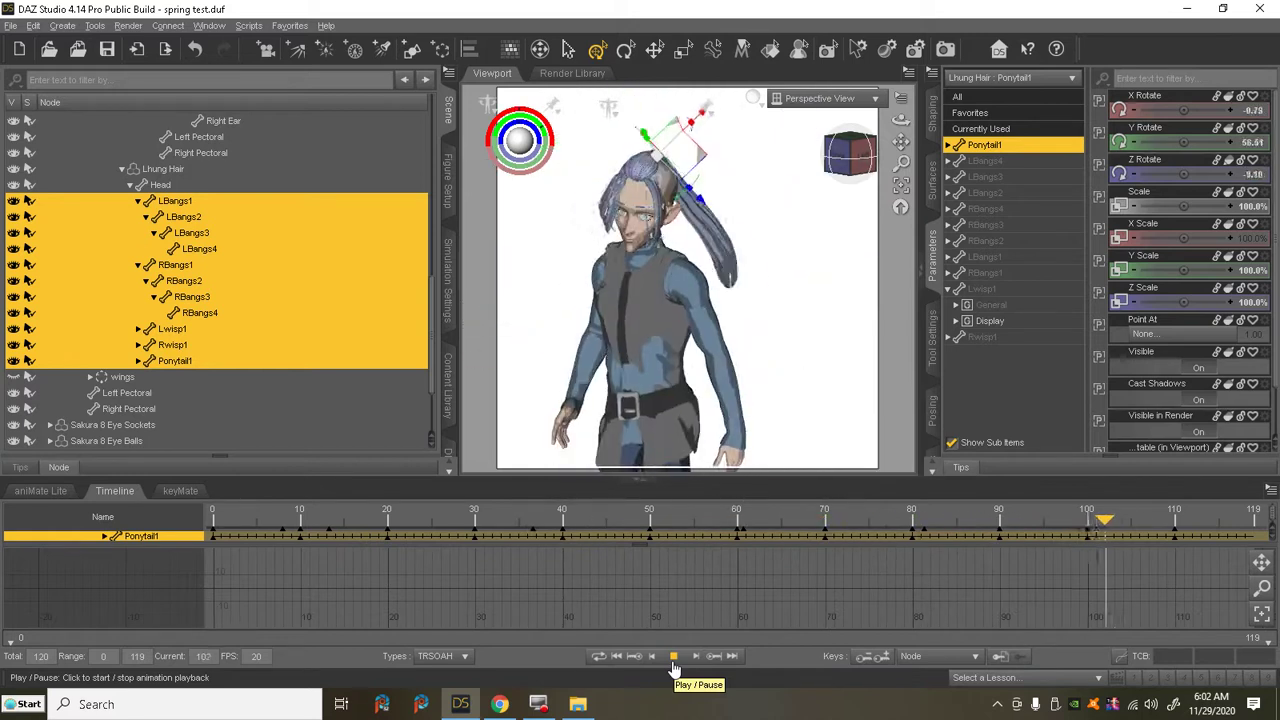
pyautogui.click(673, 658)
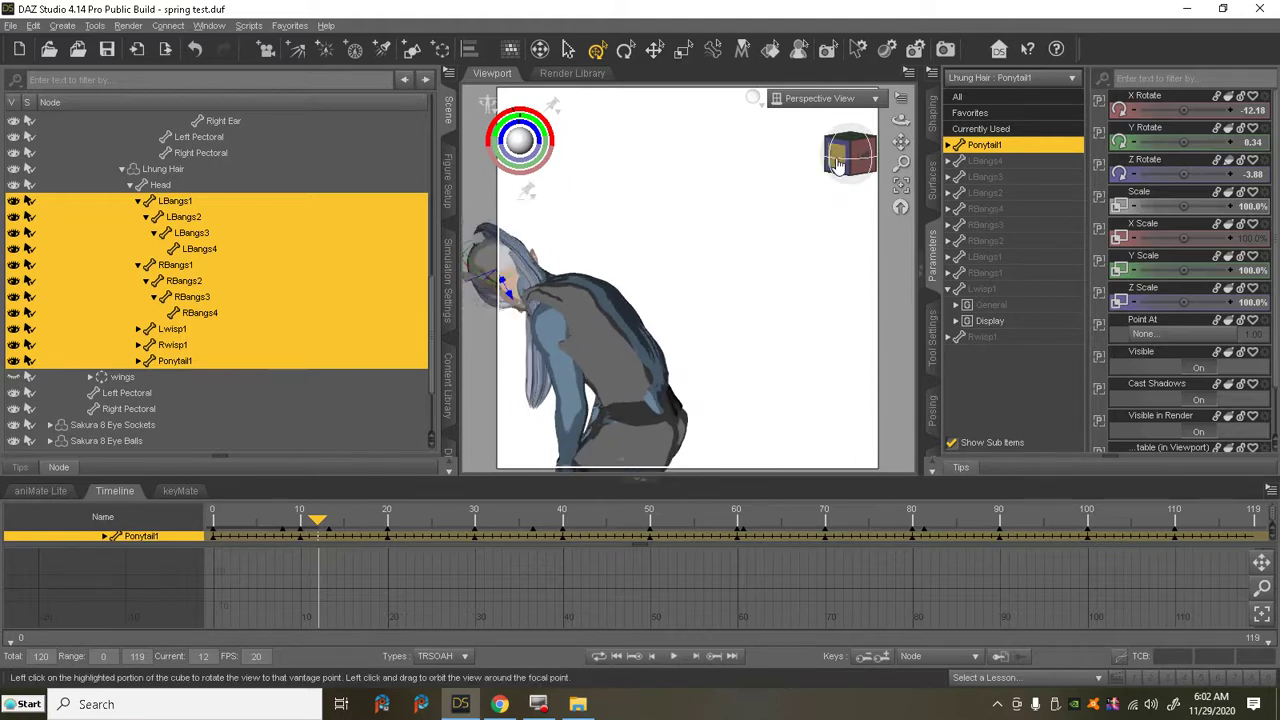
pyautogui.click(676, 660)
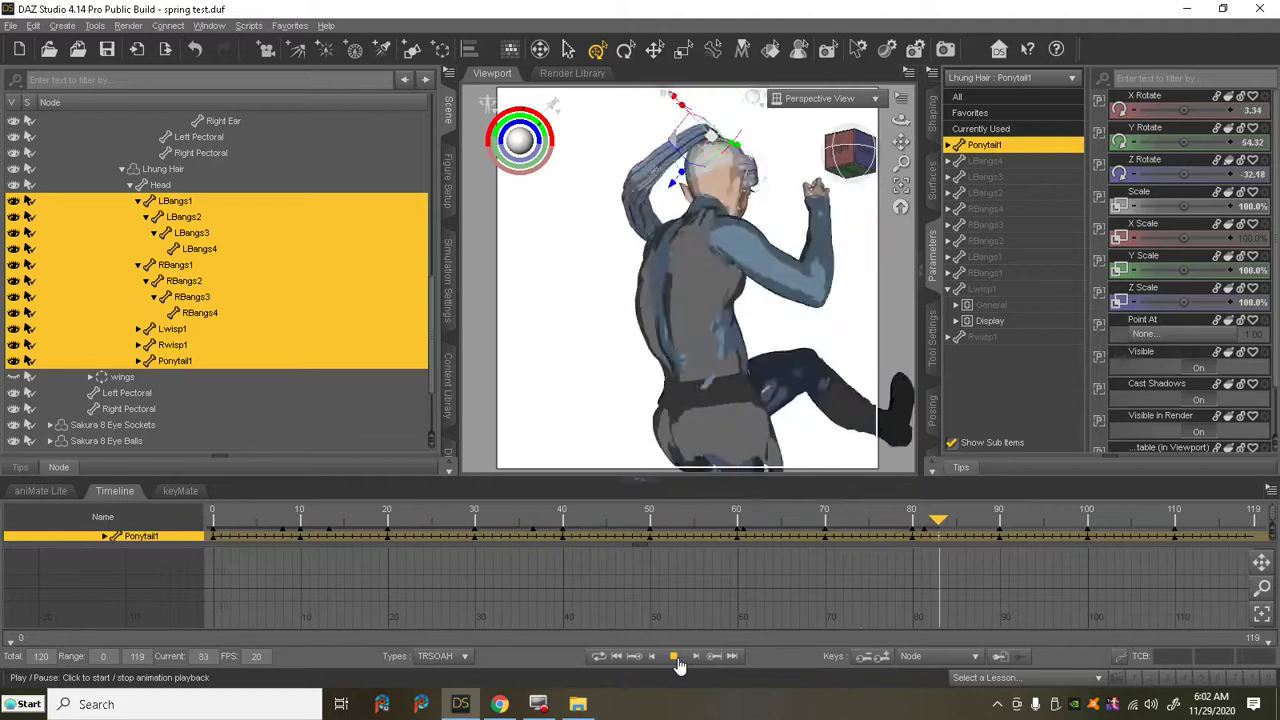
pyautogui.click(675, 661)
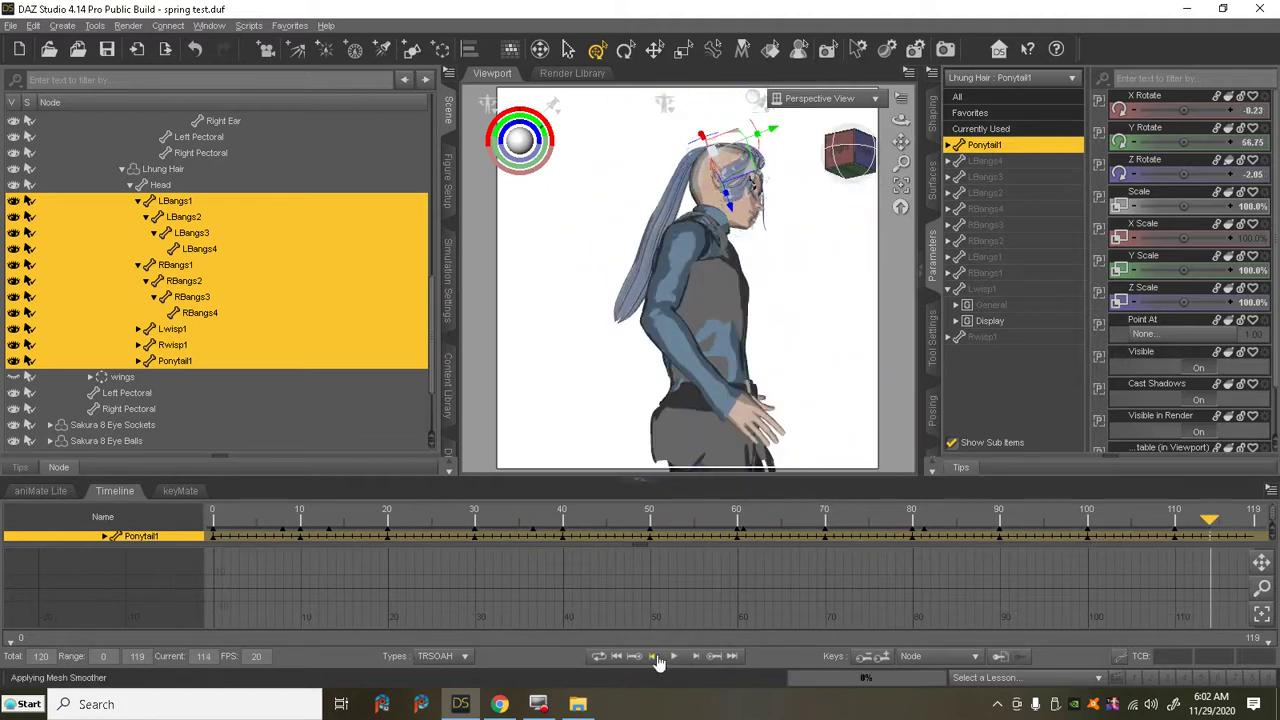
pyautogui.click(848, 152)
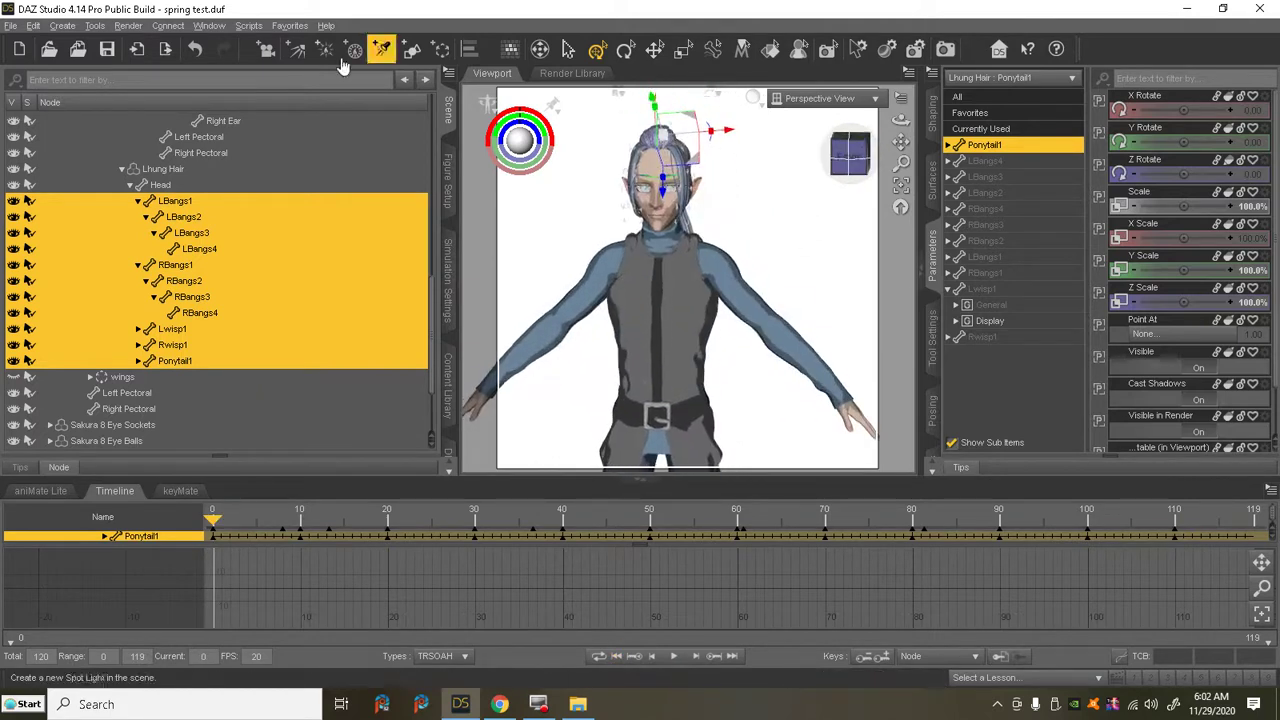
# - Open the Spring Dynamics script and clear the animation tree of the selected hair bones
pyautogui.click(248, 25)
pyautogui.moveTo(272, 139)
pyautogui.click(360, 134)
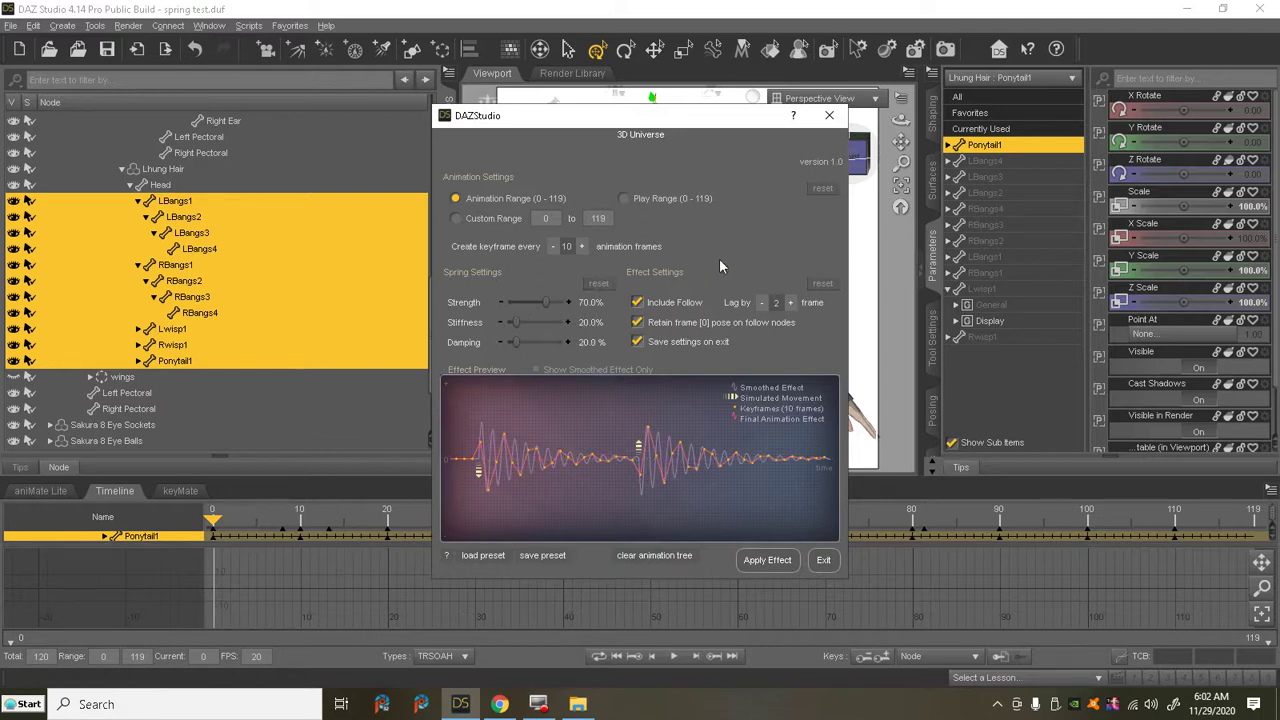
pyautogui.click(789, 302)
pyautogui.click(658, 556)
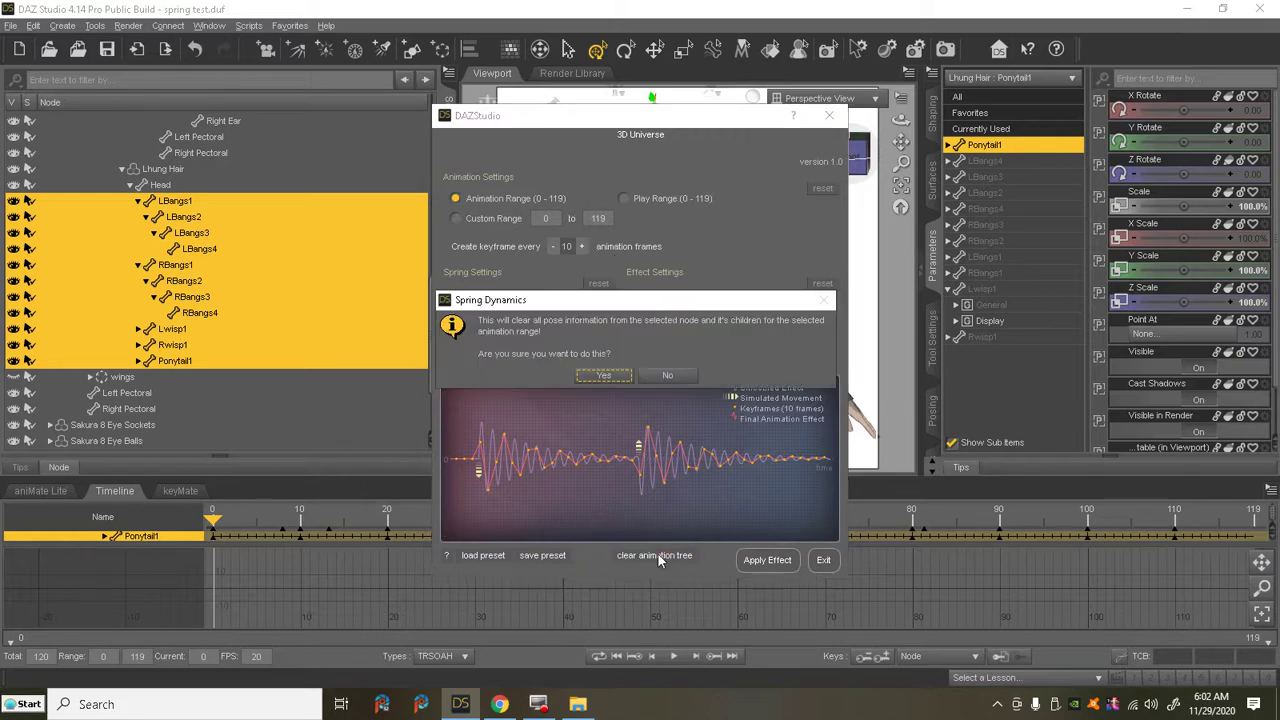
pyautogui.click(597, 376)
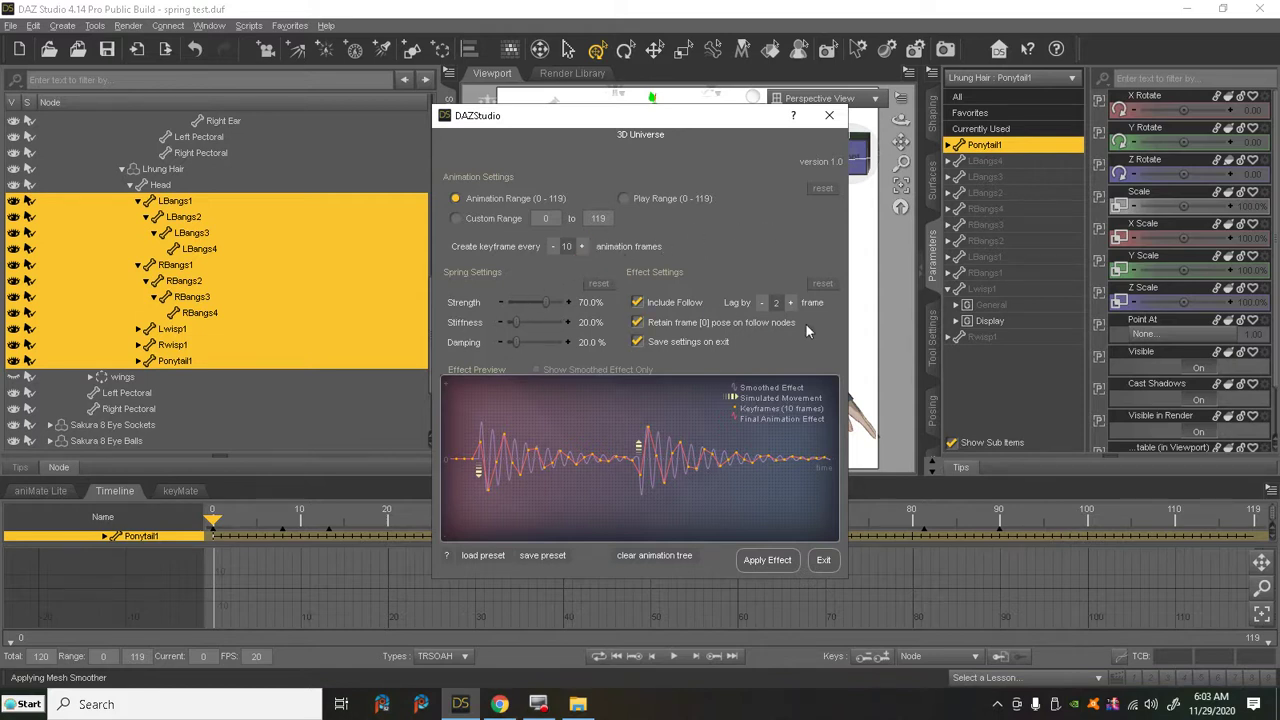
# - Apply Spring Dynamics to the hair bones with 70.0% strength, 20.0% stiffness, 20.0% damping and a follow lag of 2 frames
pyautogui.click(668, 309)
pyautogui.click(767, 561)
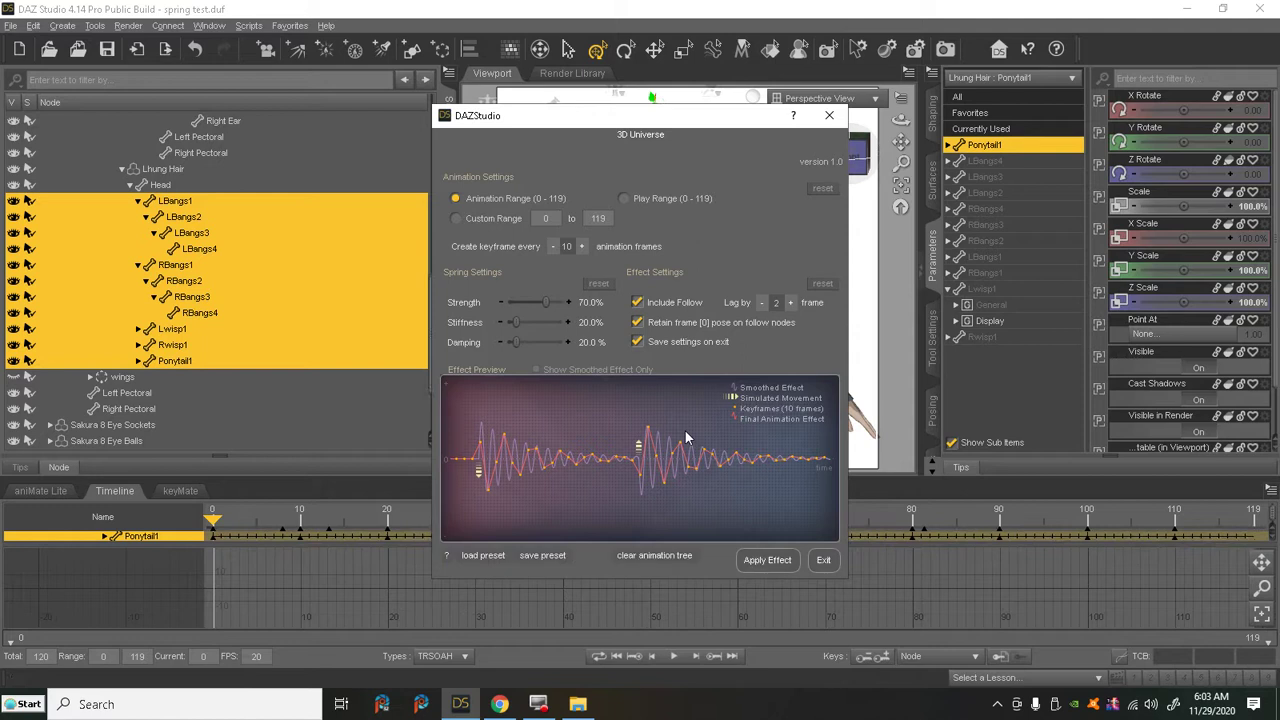
pyautogui.click(818, 564)
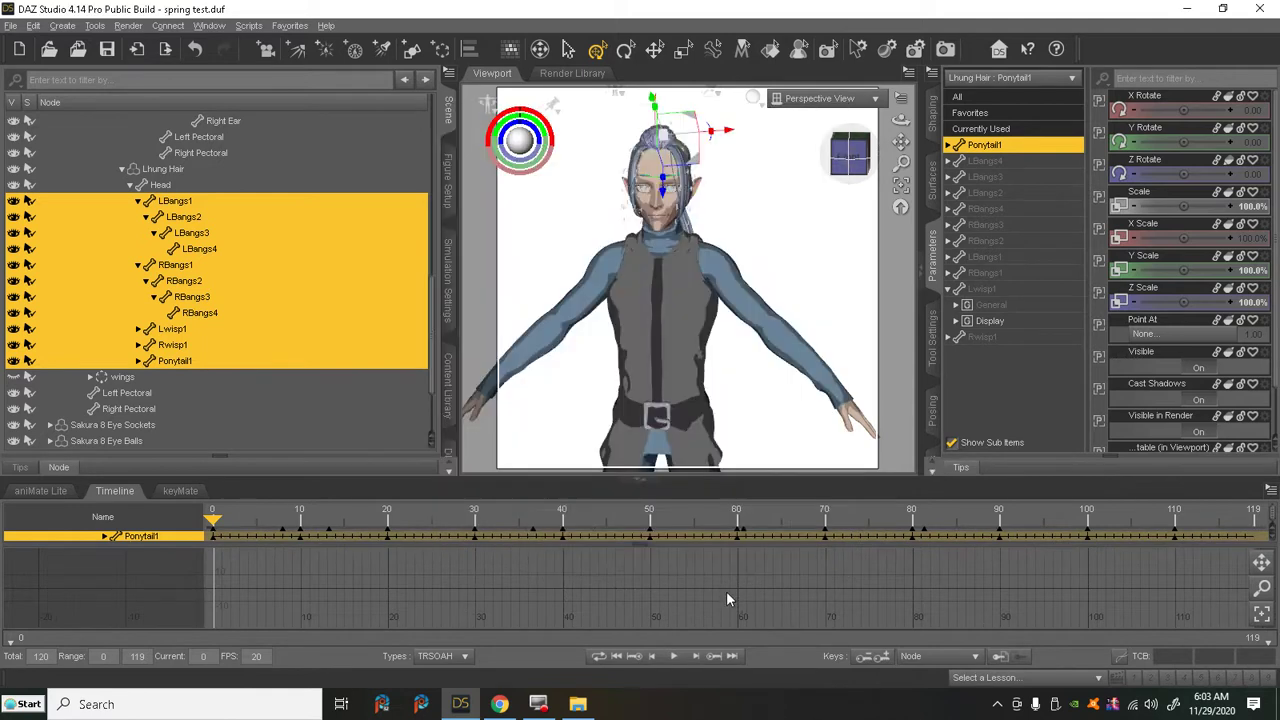
# - Play the animation with a pause at frame 14 and examine the hair motion from the front and the side
pyautogui.click(674, 657)
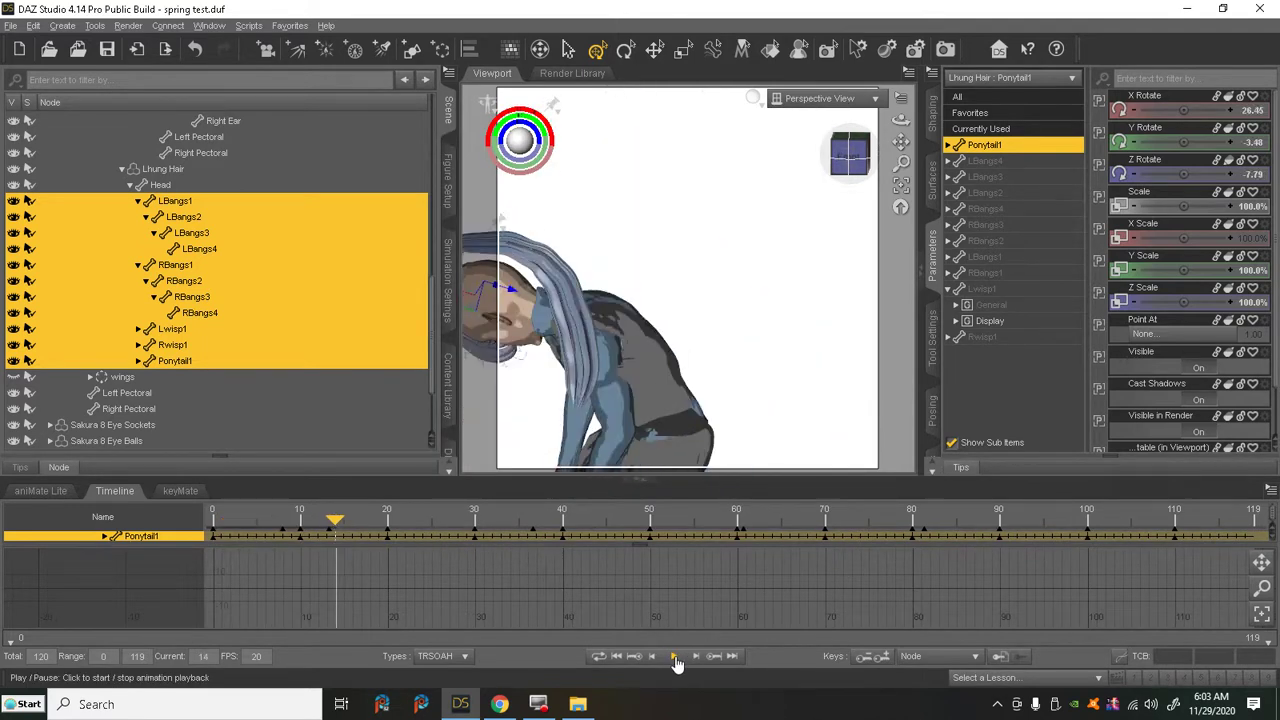
pyautogui.click(849, 168)
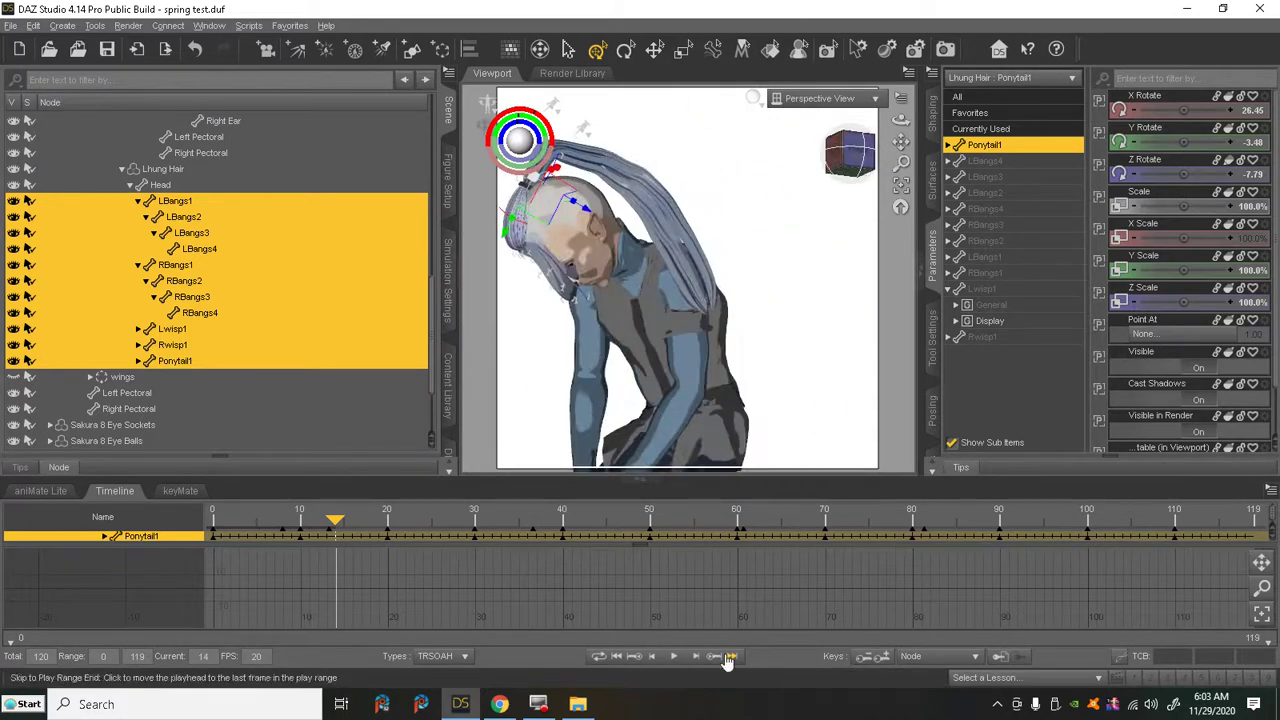
pyautogui.click(674, 657)
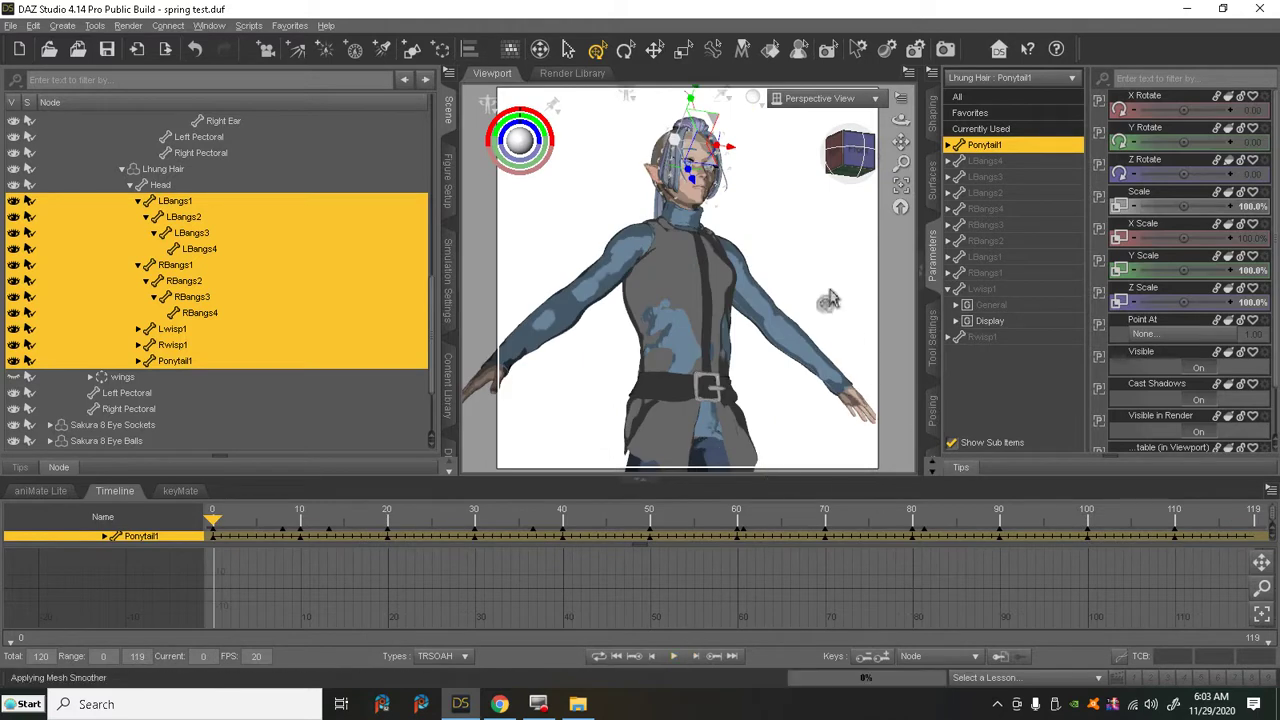
# - Select only Lhung Hair, replay the animation from the front and return to frame 0
pyautogui.click(820, 218)
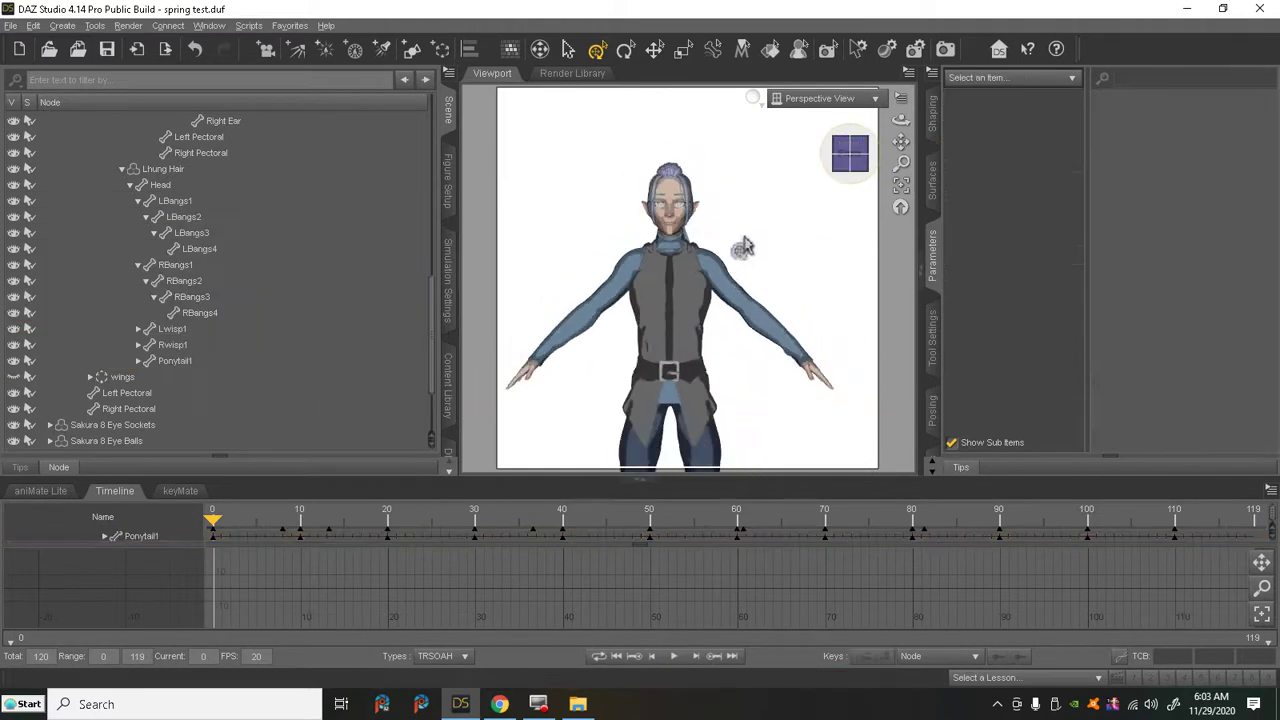
pyautogui.click(185, 172)
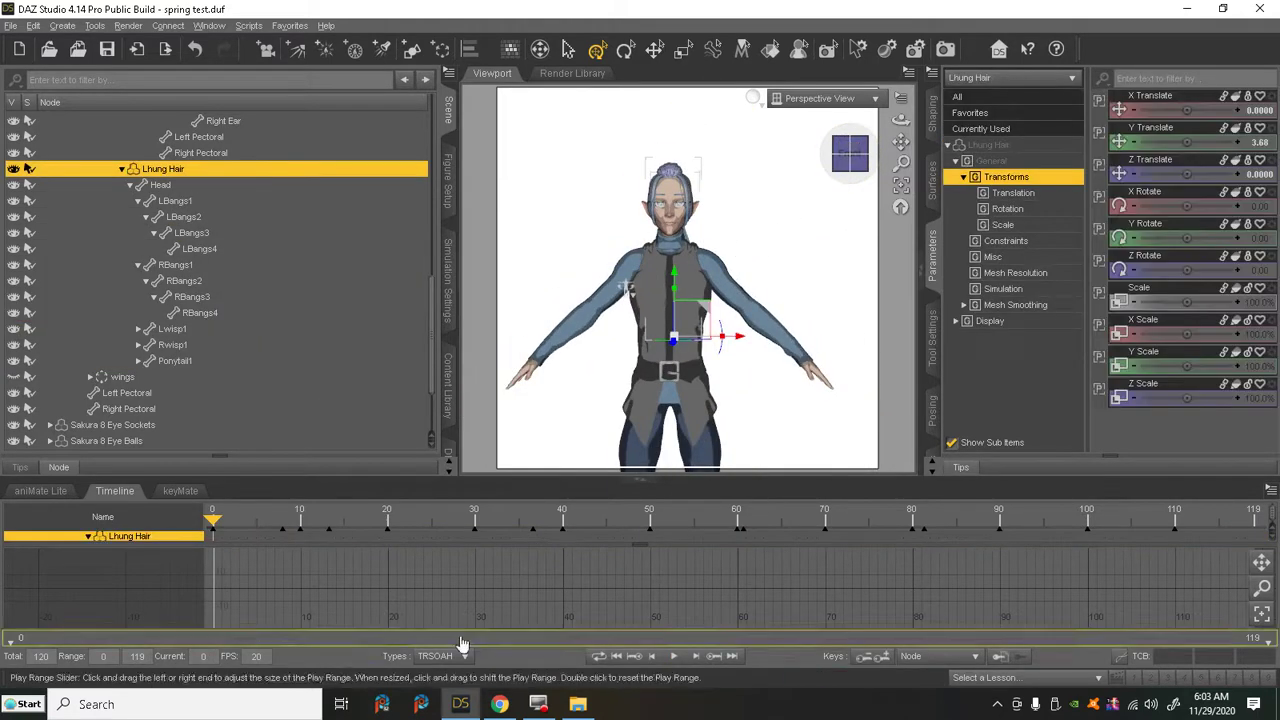
pyautogui.click(675, 657)
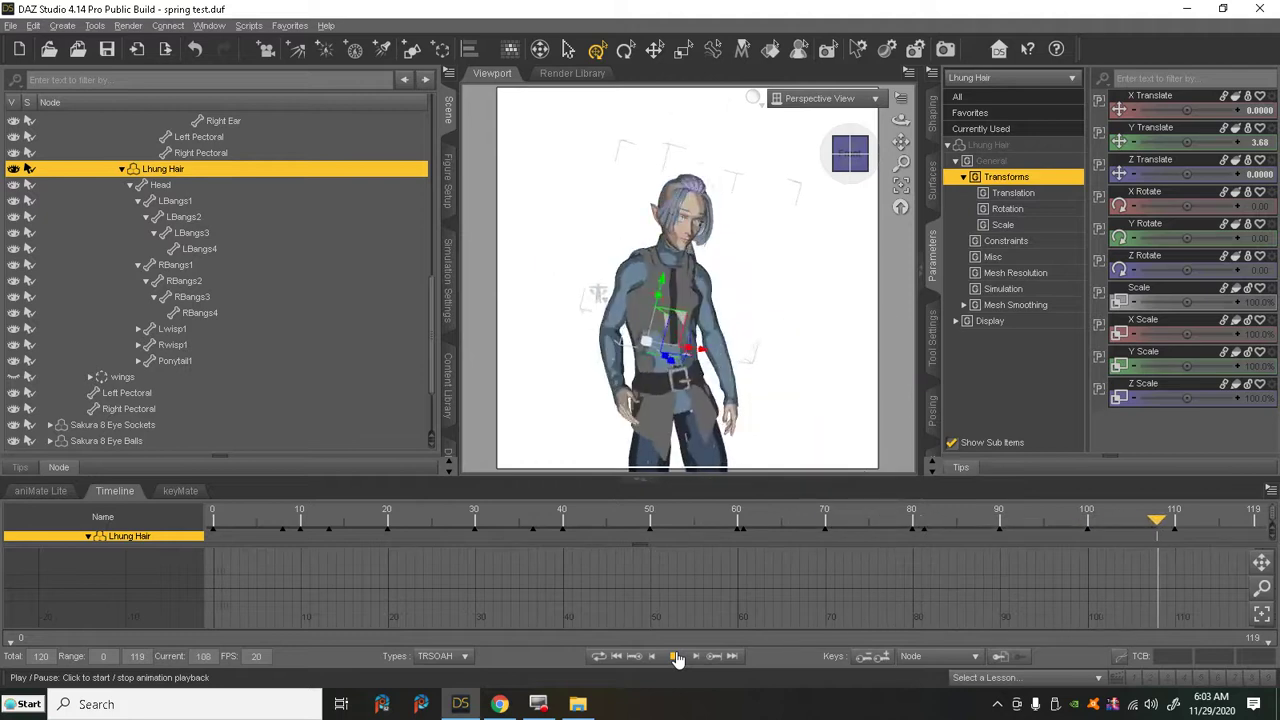
pyautogui.click(616, 656)
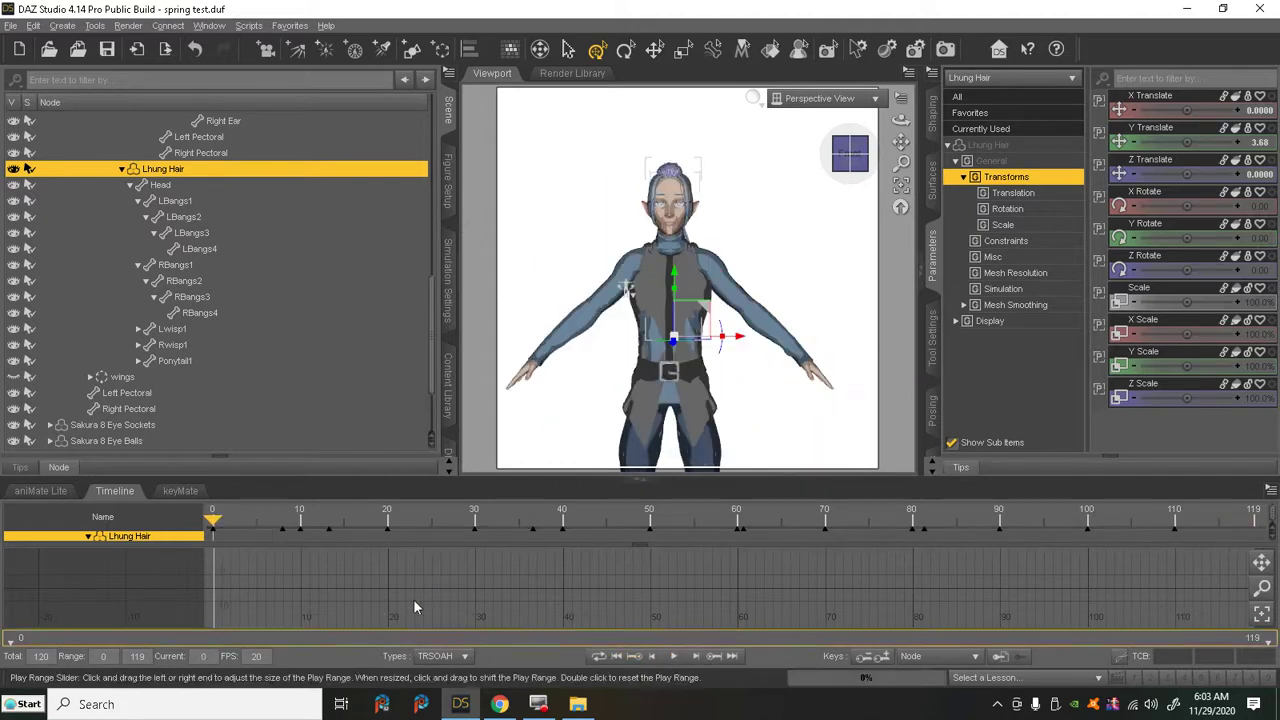
# - Select Lhung Hair with all its child bones and turn their rotation limits on
pyautogui.rightClick(194, 177)
pyautogui.moveTo(227, 186)
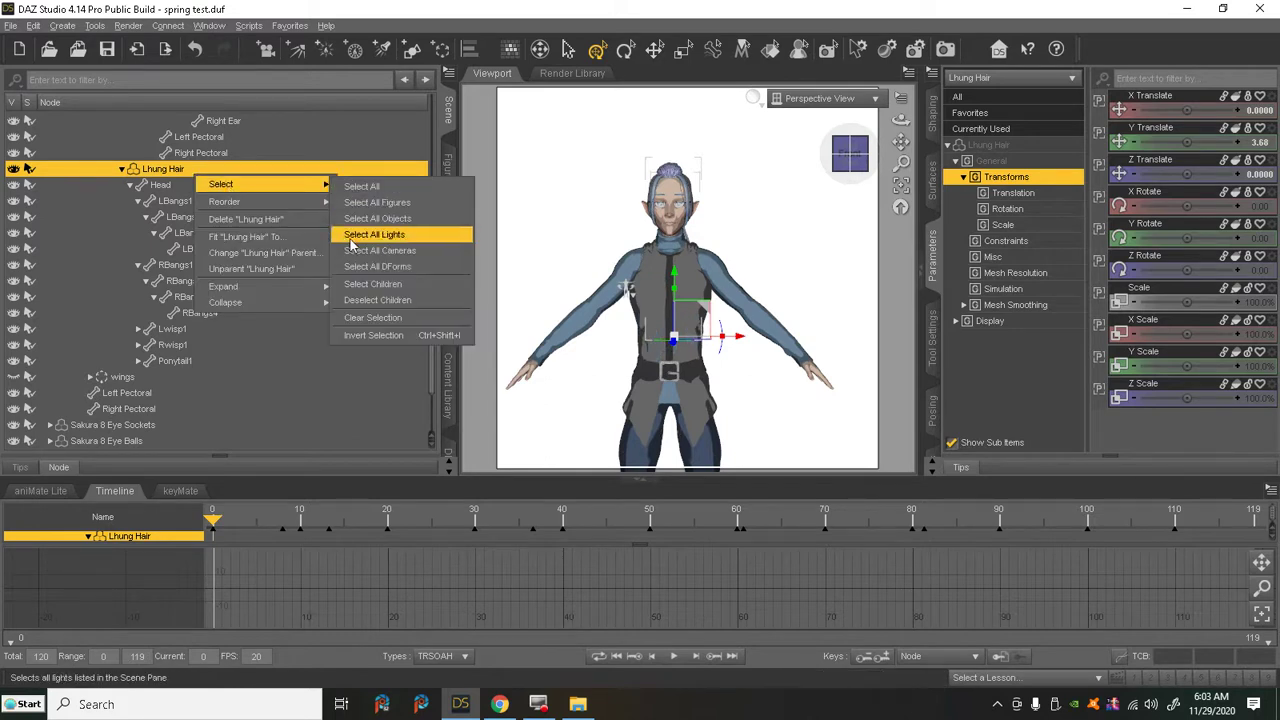
pyautogui.click(372, 284)
pyautogui.rightClick(250, 232)
pyautogui.moveTo(306, 236)
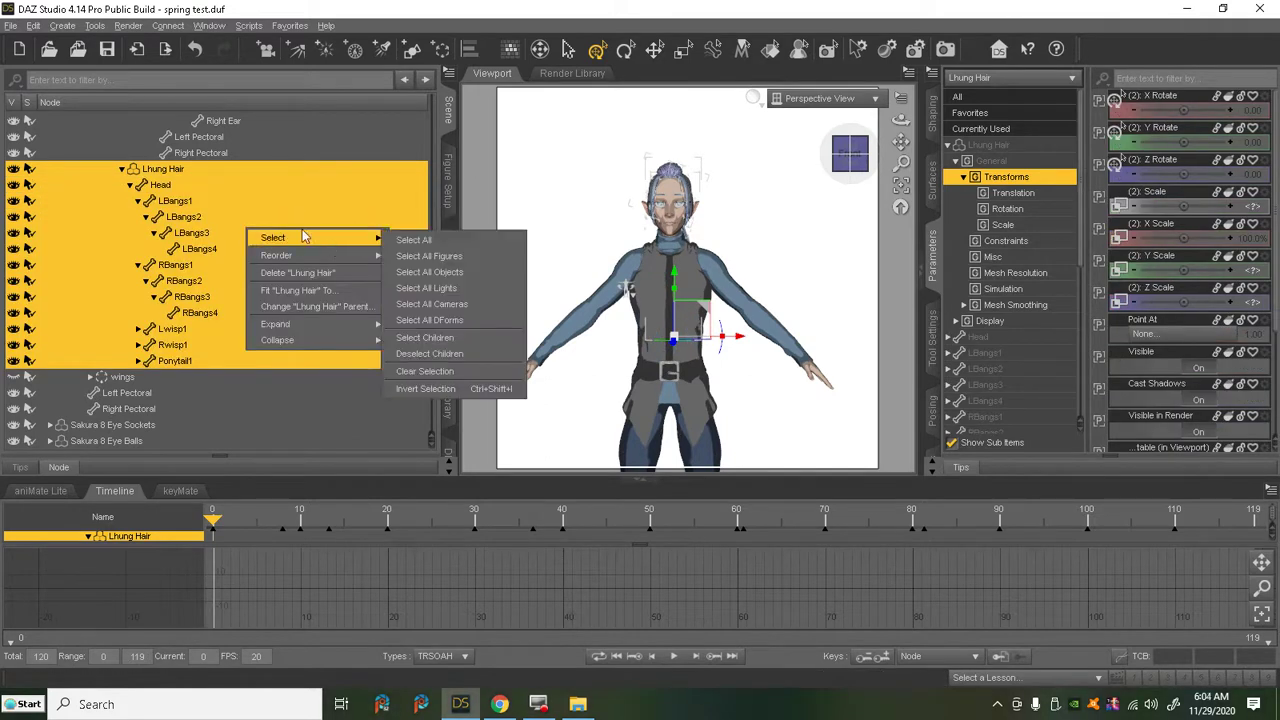
pyautogui.click(36, 26)
pyautogui.moveTo(77, 172)
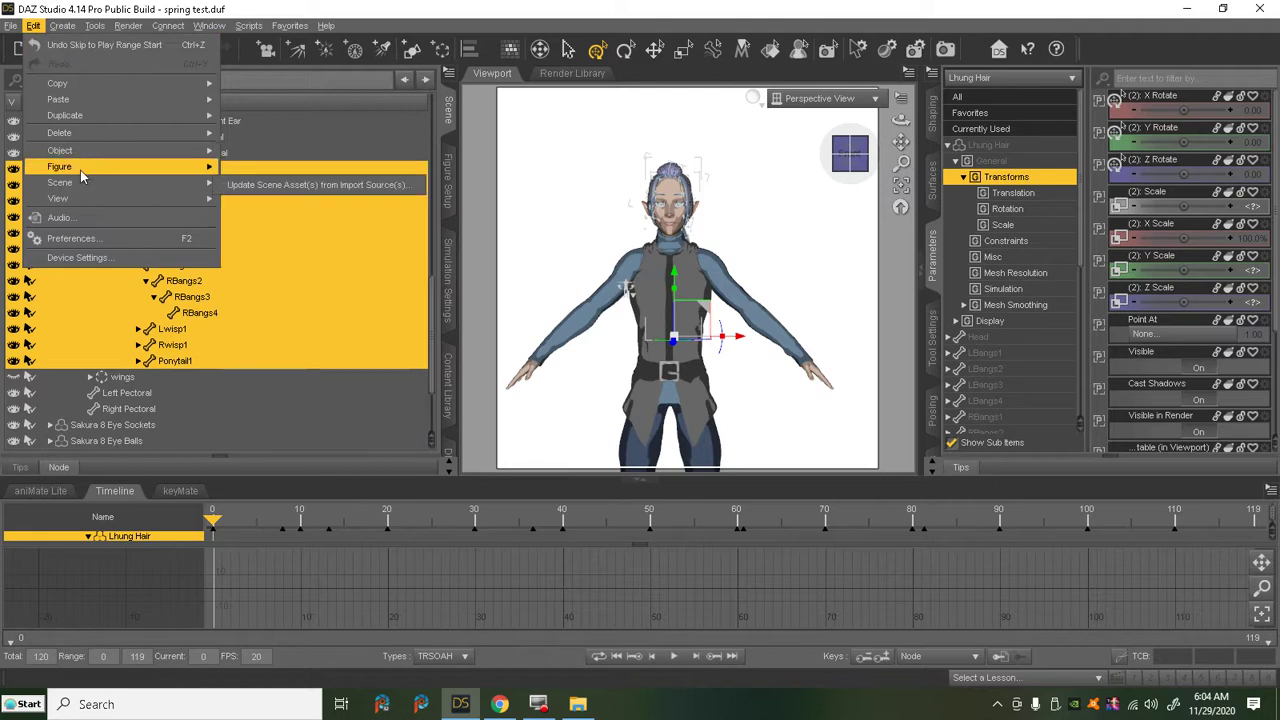
pyautogui.moveTo(333, 460)
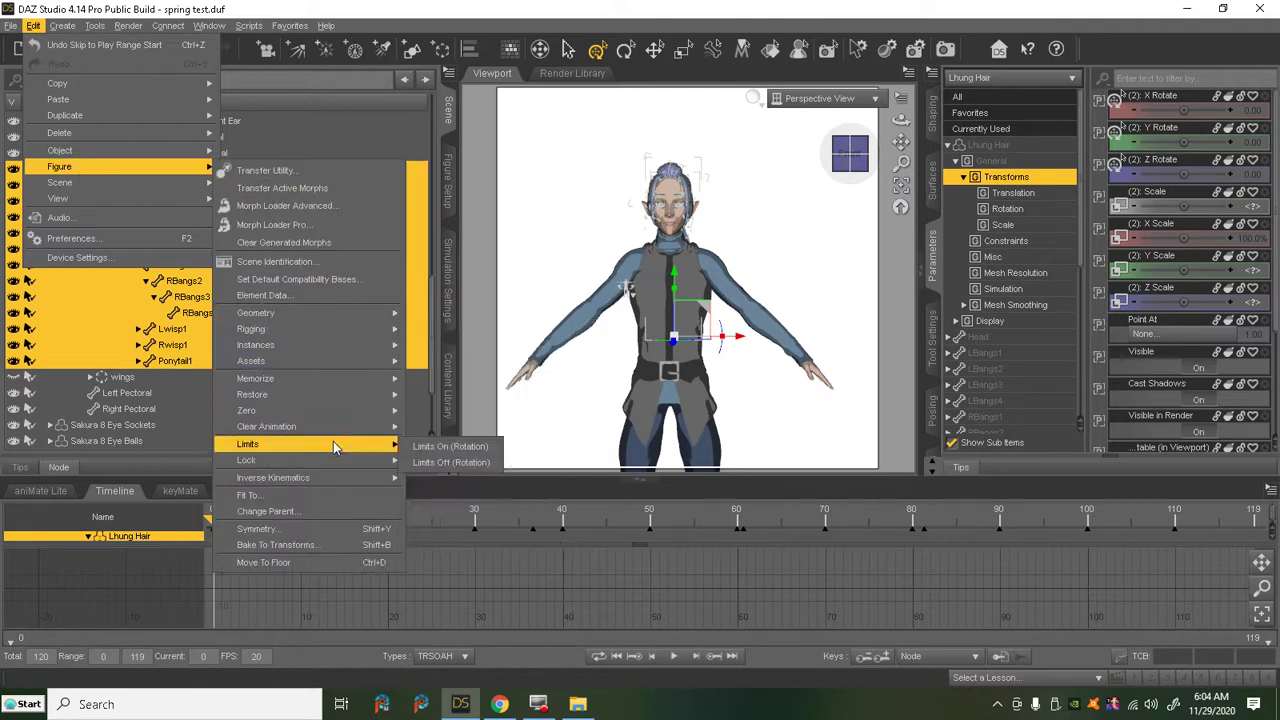
pyautogui.click(475, 448)
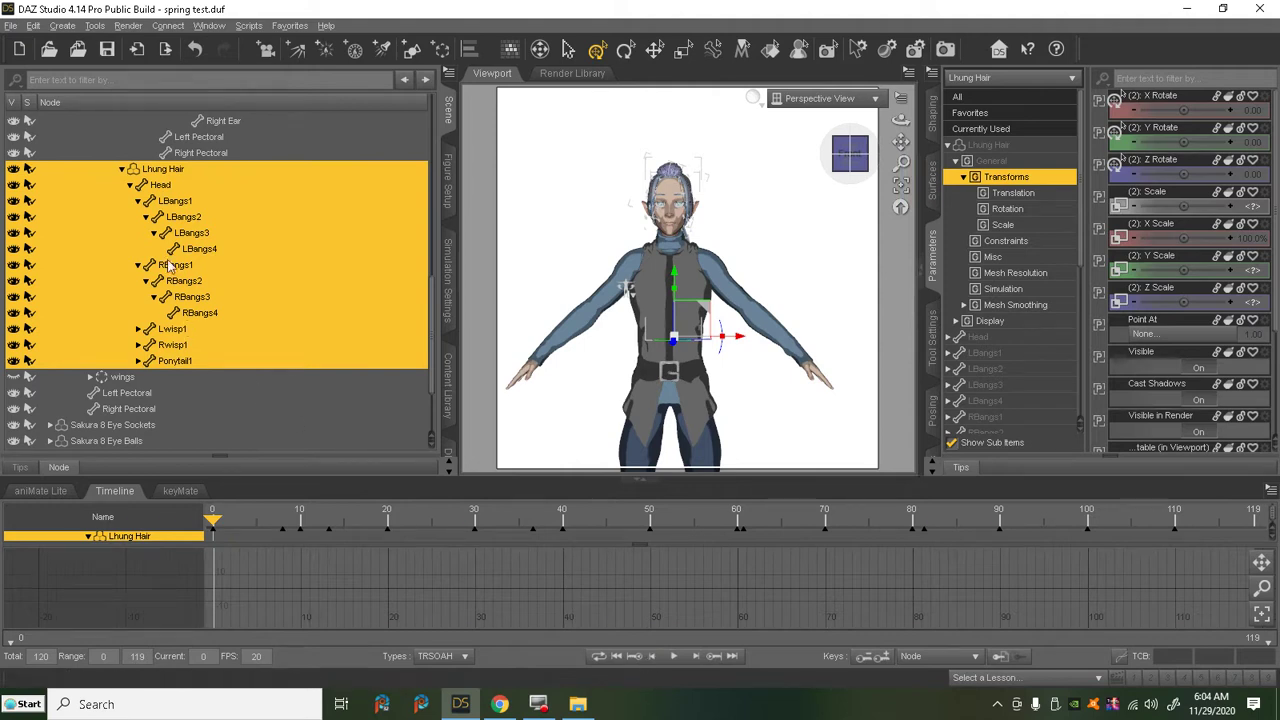
# - Select the hair bones from LBangs1 to Ponytail1, then play the animation and stop at frame 63
pyautogui.click(160, 185)
pyautogui.click(175, 201)
pyautogui.keyDown('shift'); pyautogui.click(175, 361); pyautogui.keyUp('shift')
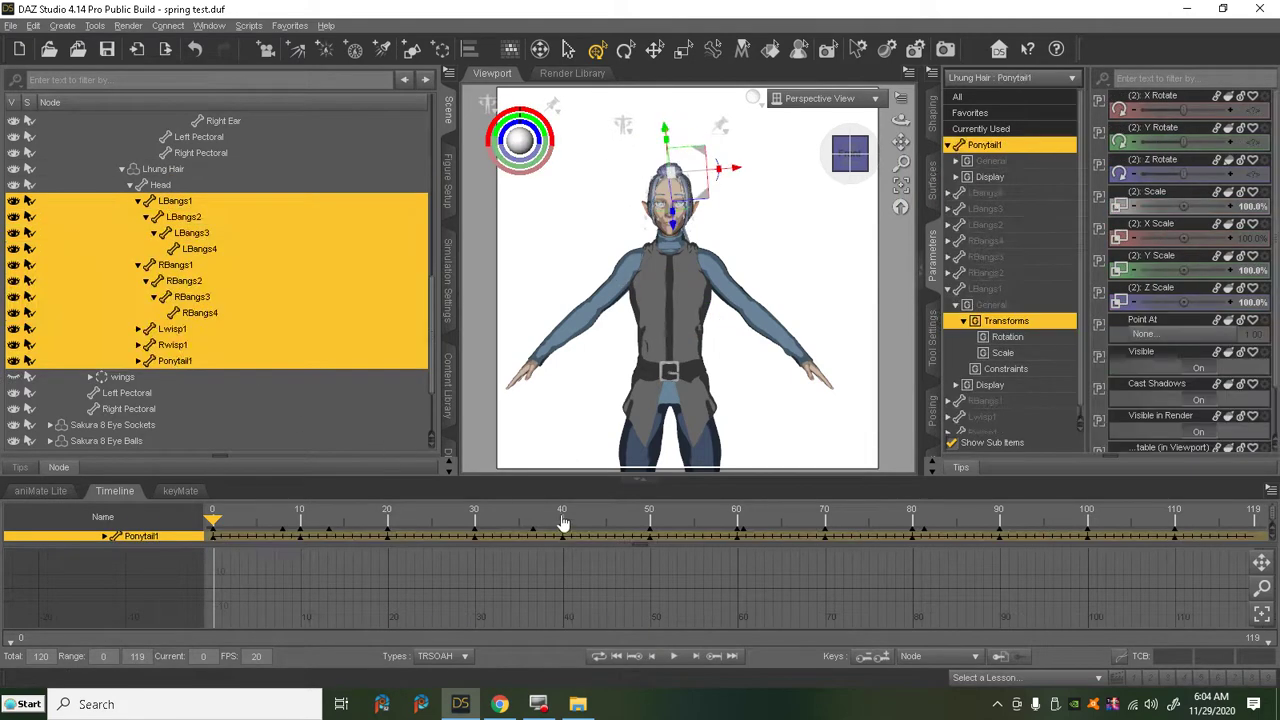
pyautogui.click(675, 659)
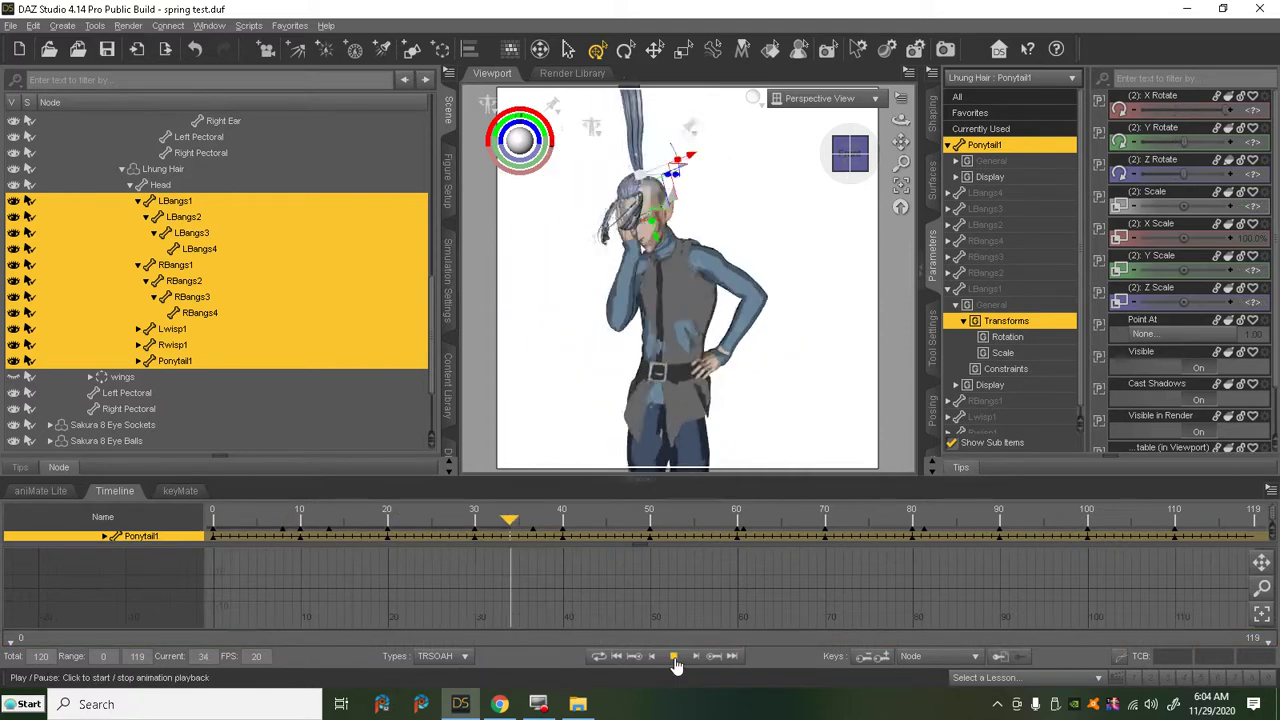
pyautogui.click(675, 659)
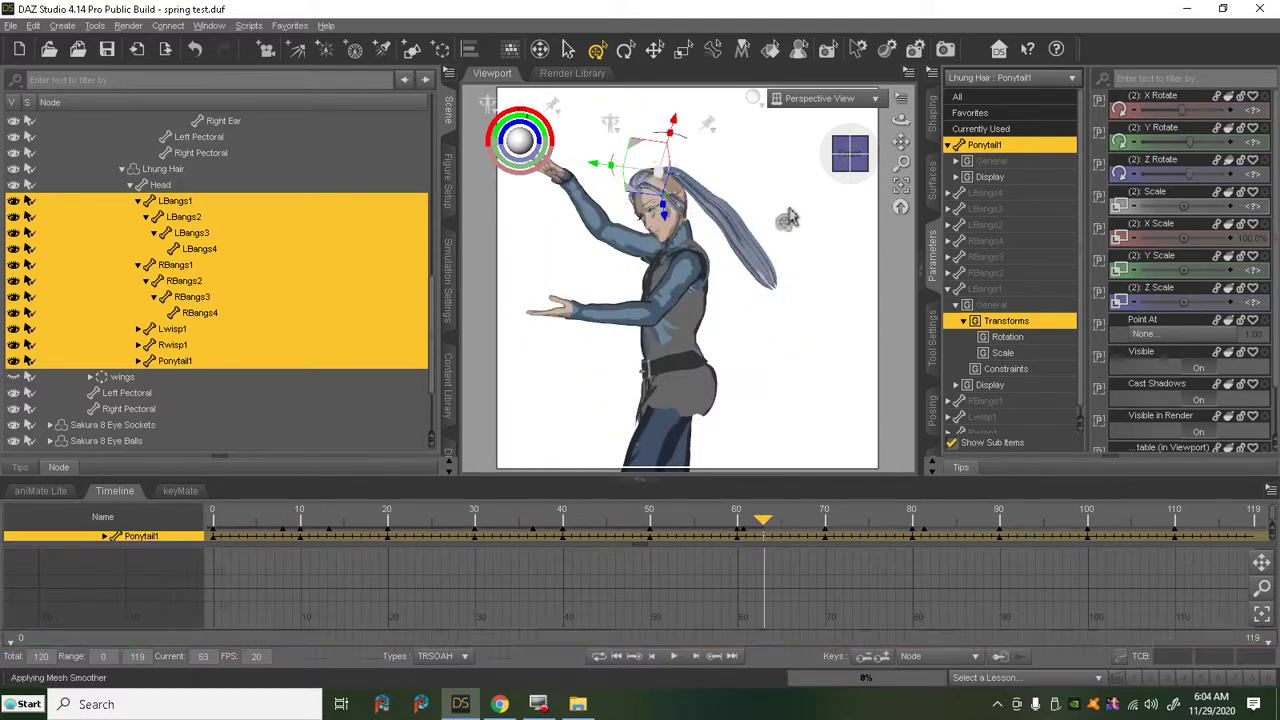
# - Examine the bangs up close at frames 63 and 60 and select the LBangs4 bone
pyautogui.scroll(5, 788, 218)
pyautogui.moveTo(901, 141); pyautogui.dragTo(1045, 186)
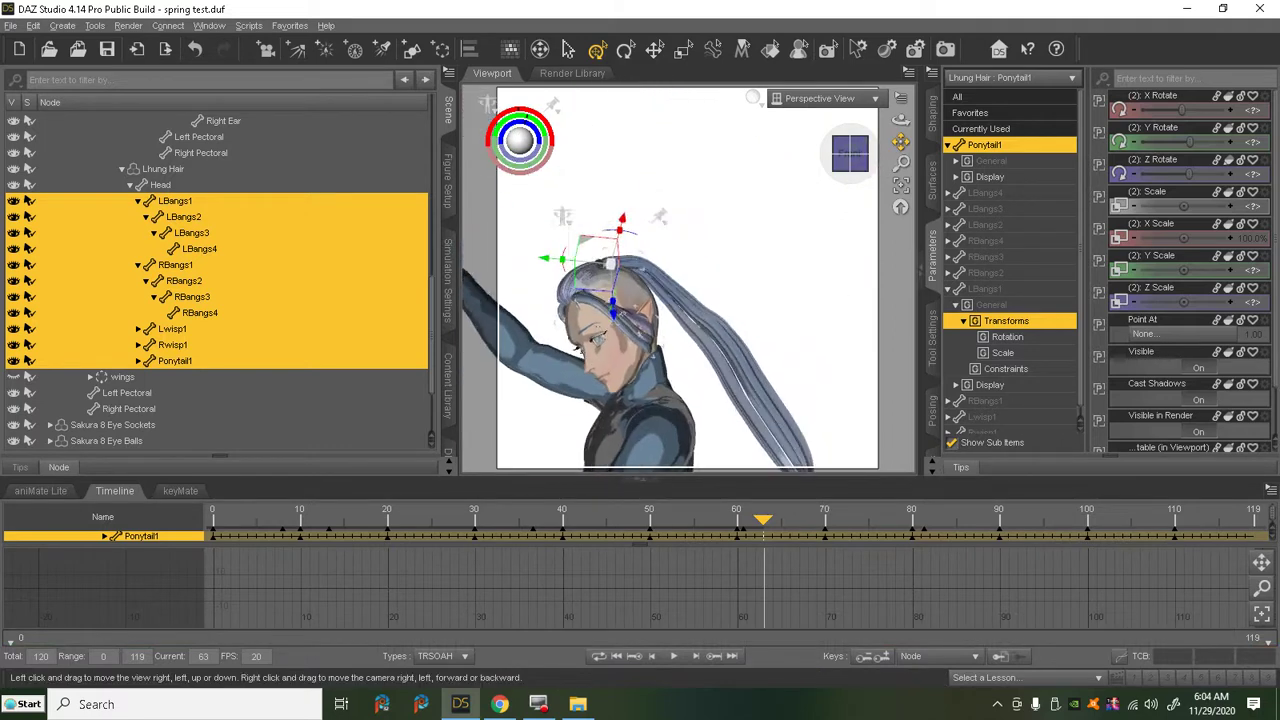
pyautogui.scroll(2, 840, 188)
pyautogui.moveTo(850, 152); pyautogui.dragTo(890, 148)
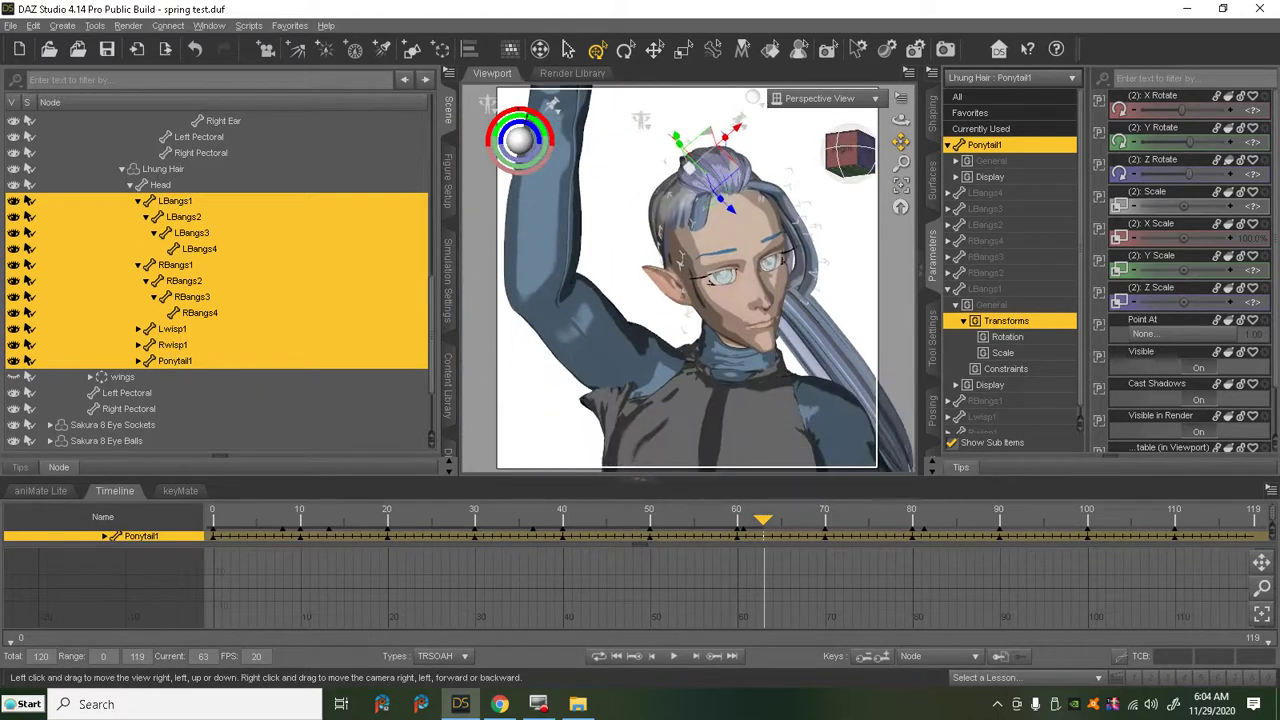
pyautogui.click(634, 660)
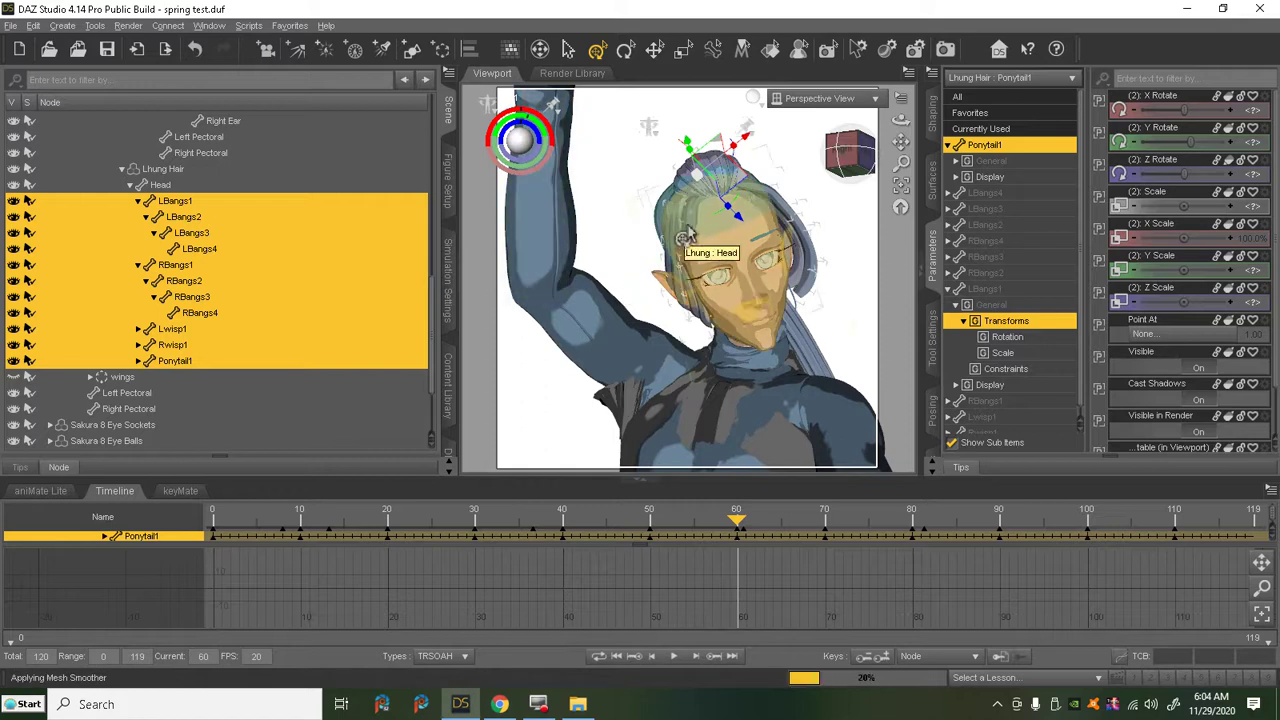
pyautogui.rightClick(685, 286)
pyautogui.click(700, 240)
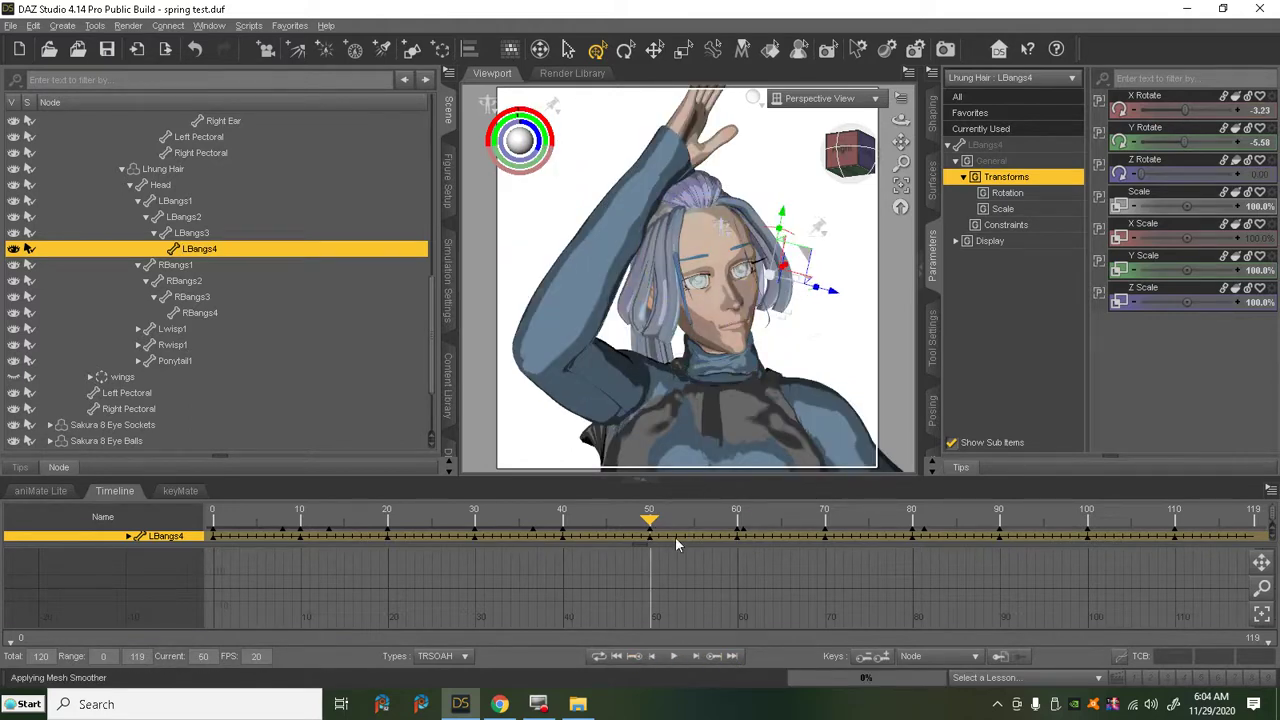
# - Go to the keyframe at frame 10 and examine the hair on the bent-over head from several sides
pyautogui.click(714, 655)
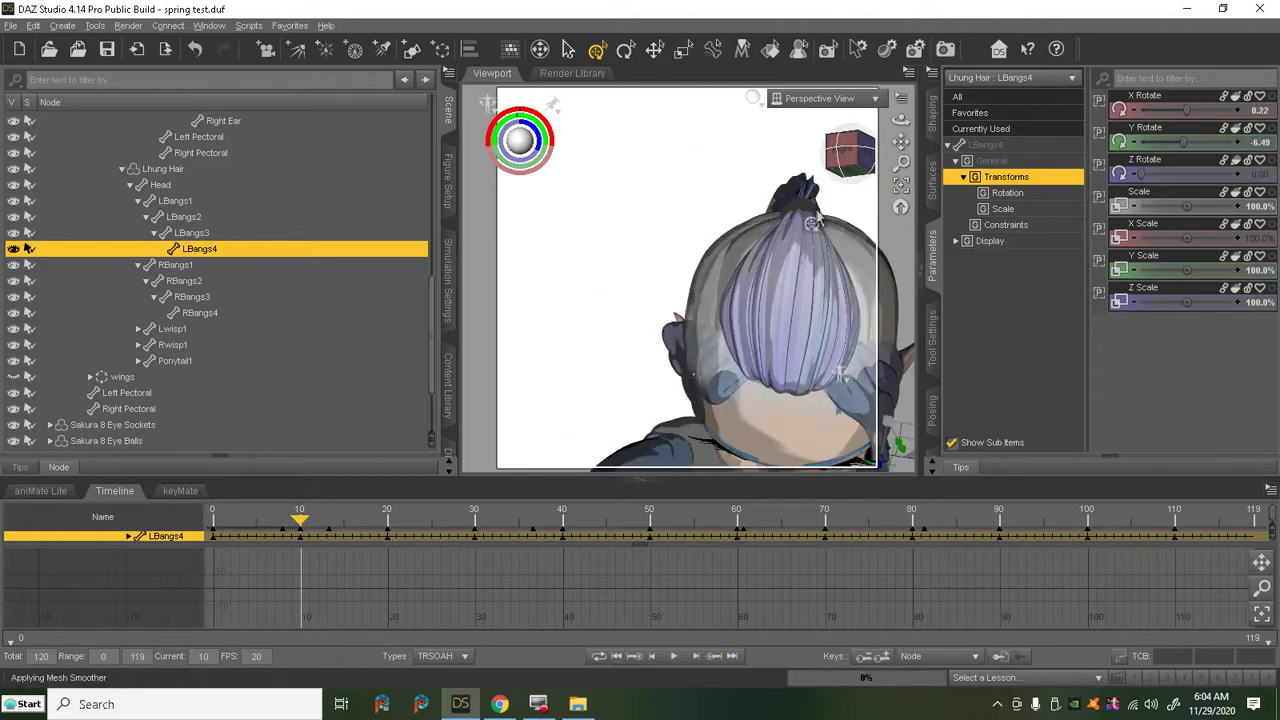
pyautogui.click(850, 168)
pyautogui.moveTo(850, 170)
pyautogui.mouseDown()
pyautogui.moveTo(834, 155)
pyautogui.moveTo(850, 152)
pyautogui.moveTo(856, 180)
pyautogui.mouseUp()
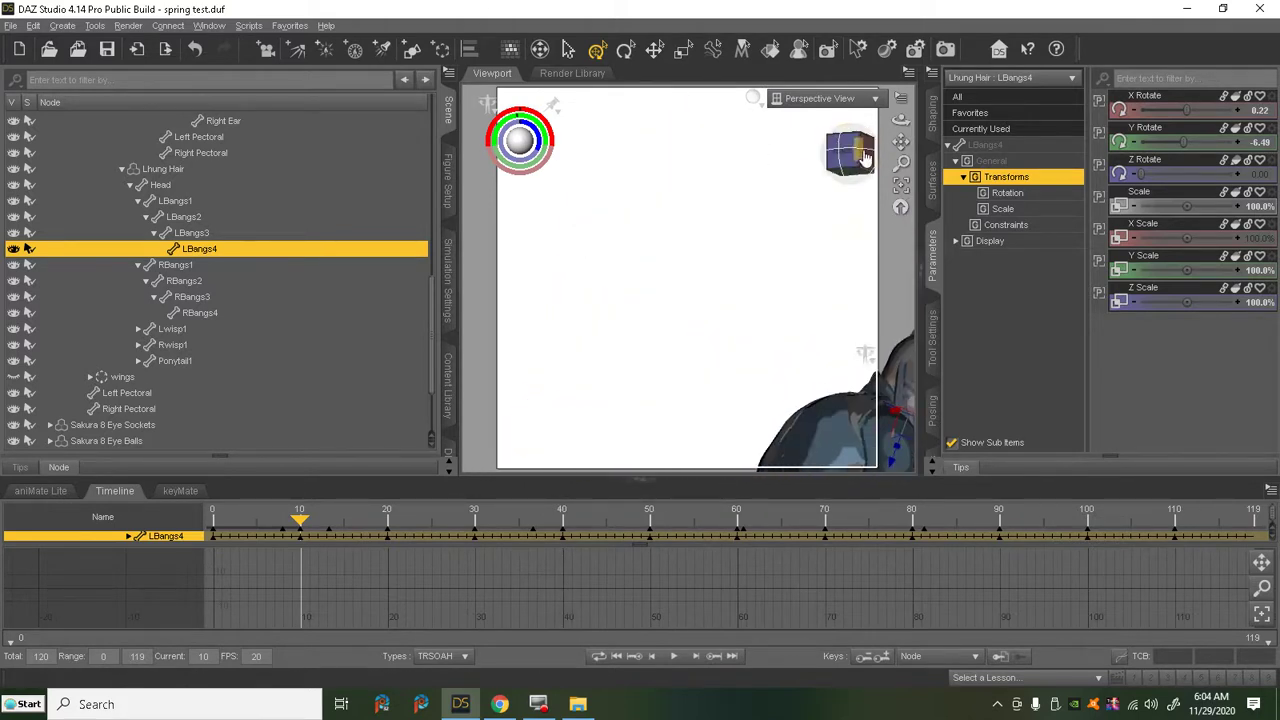
pyautogui.moveTo(900, 141); pyautogui.dragTo(895, 137)
pyautogui.click(850, 152)
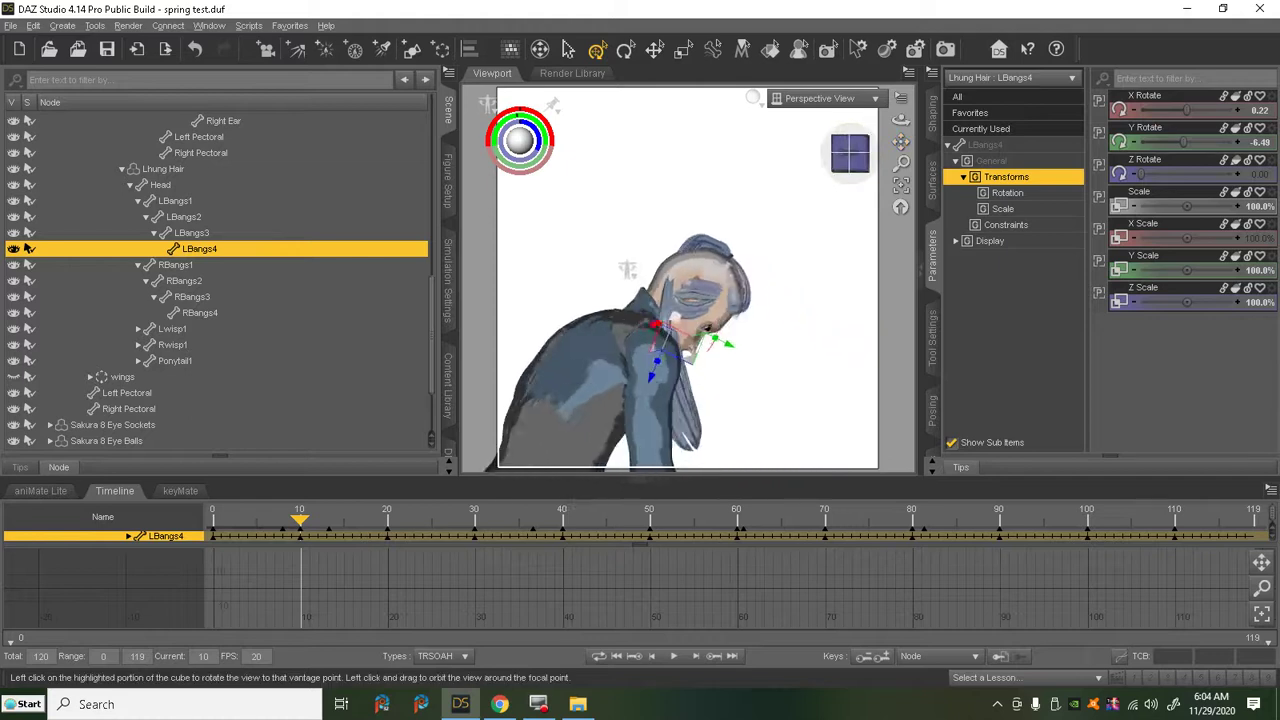
# - Apply Z Rotate limits of -100 to 100 to the Ponytail2 bone and set its Z Rotate to about -42.61 at frame 10
pyautogui.rightClick(686, 257)
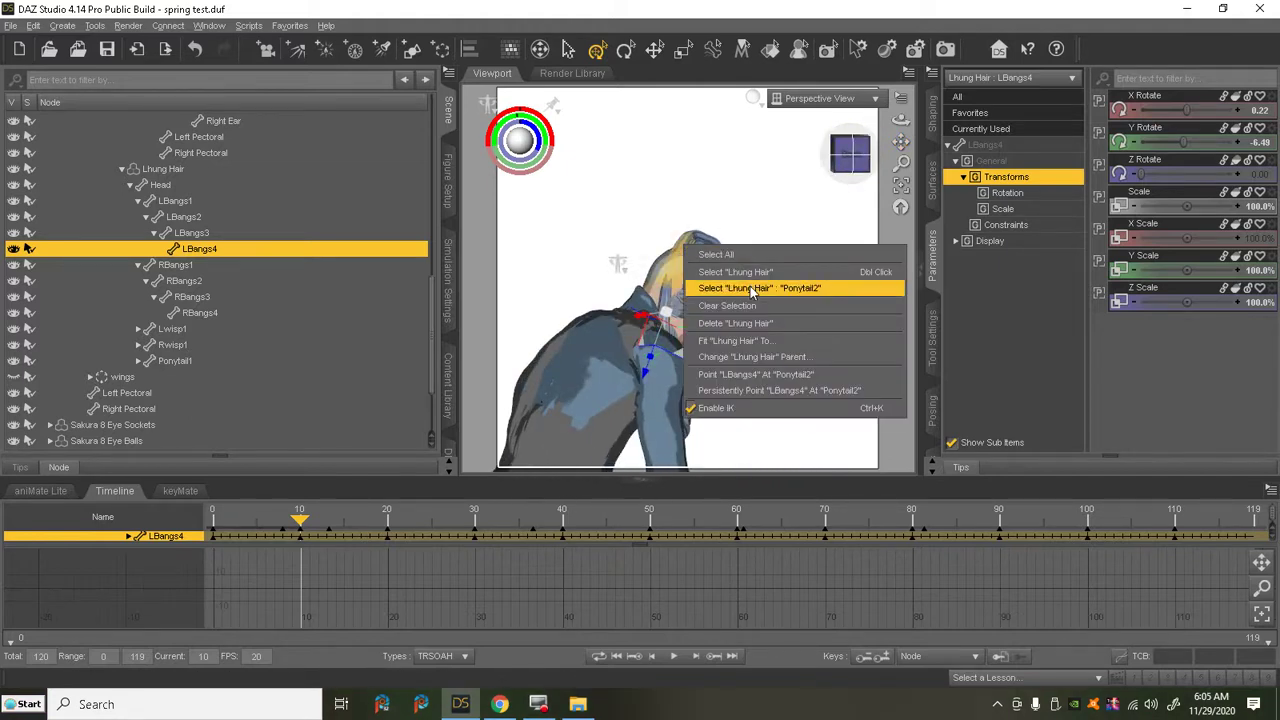
pyautogui.click(756, 290)
pyautogui.rightClick(1258, 172)
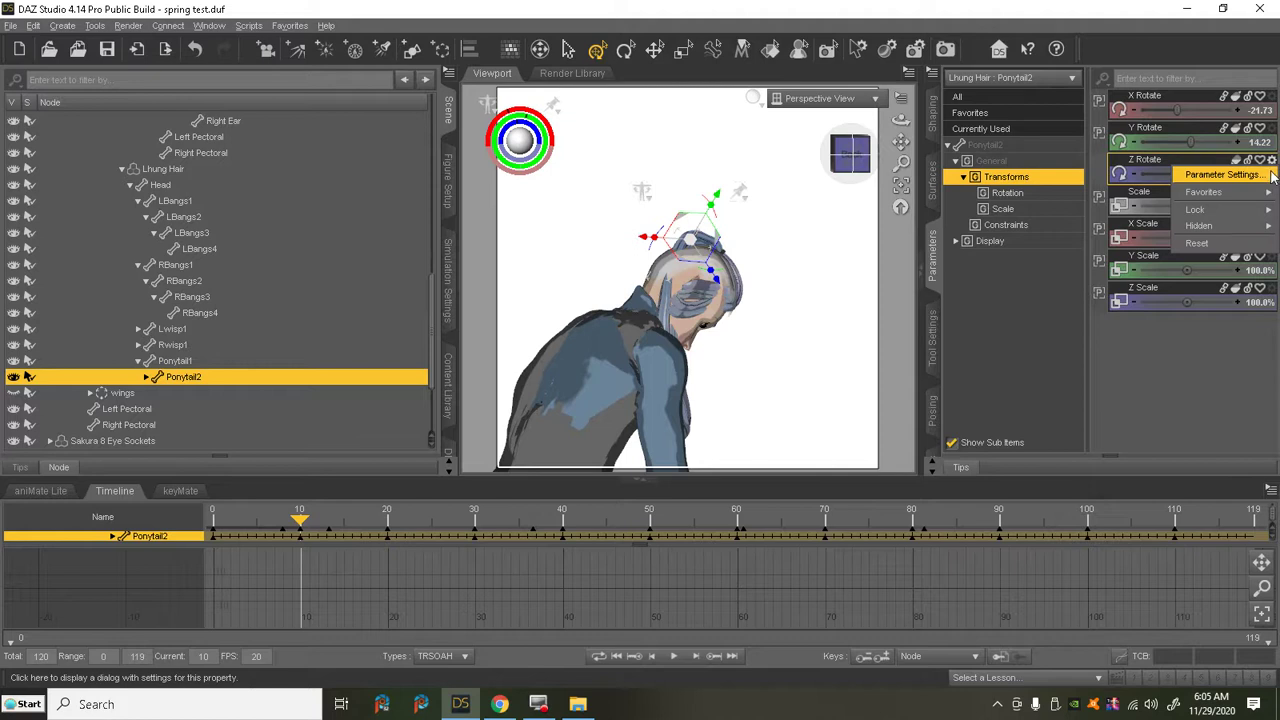
pyautogui.click(1205, 175)
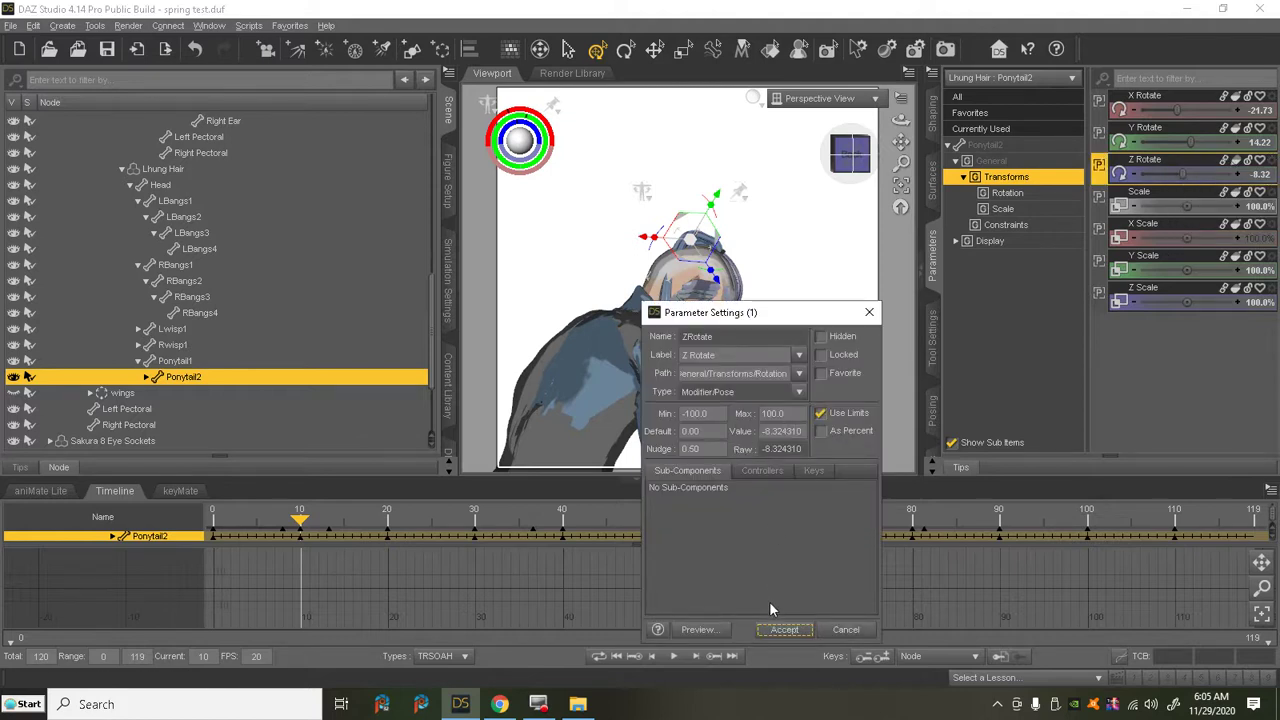
pyautogui.click(784, 629)
pyautogui.moveTo(1185, 175); pyautogui.dragTo(1167, 172)
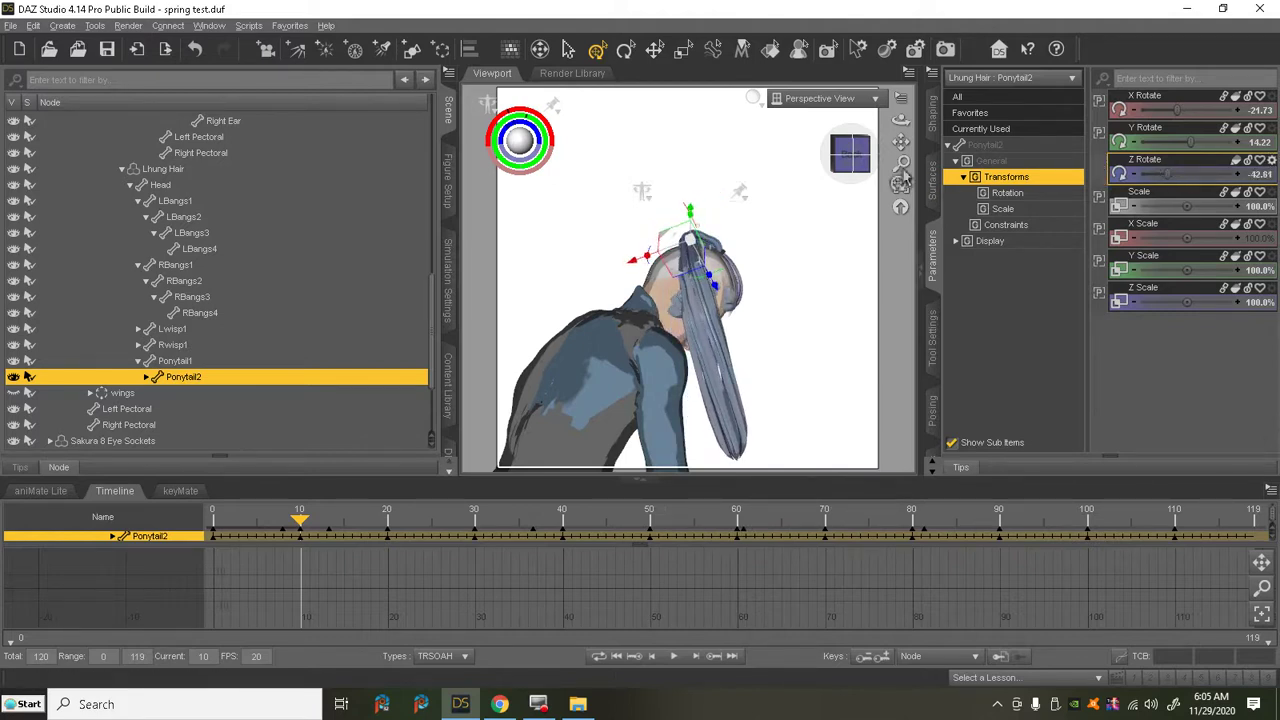
# - Select the RBangs1 bone of Lhung Hair and set its Z Rotate to about -9.13 at frame 10
pyautogui.moveTo(850, 155)
pyautogui.mouseDown()
pyautogui.moveTo(901, 173)
pyautogui.moveTo(856, 160)
pyautogui.mouseUp()
pyautogui.rightClick(729, 302)
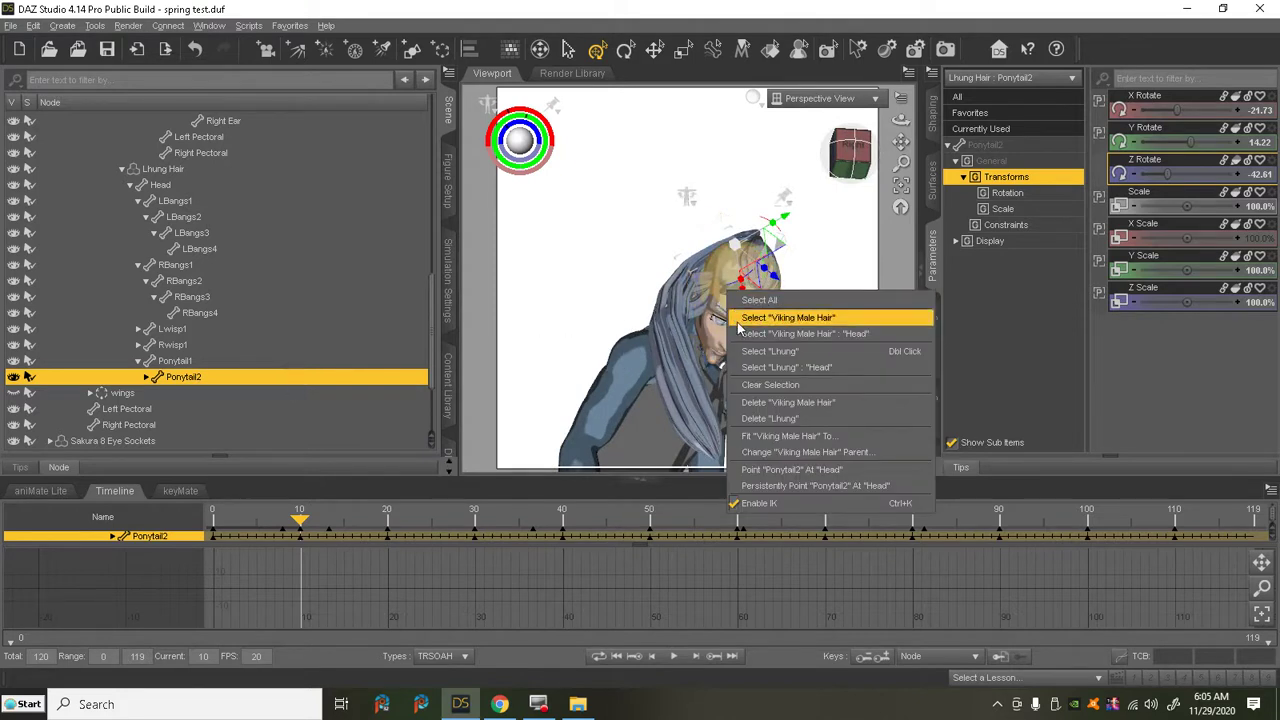
pyautogui.click(765, 318)
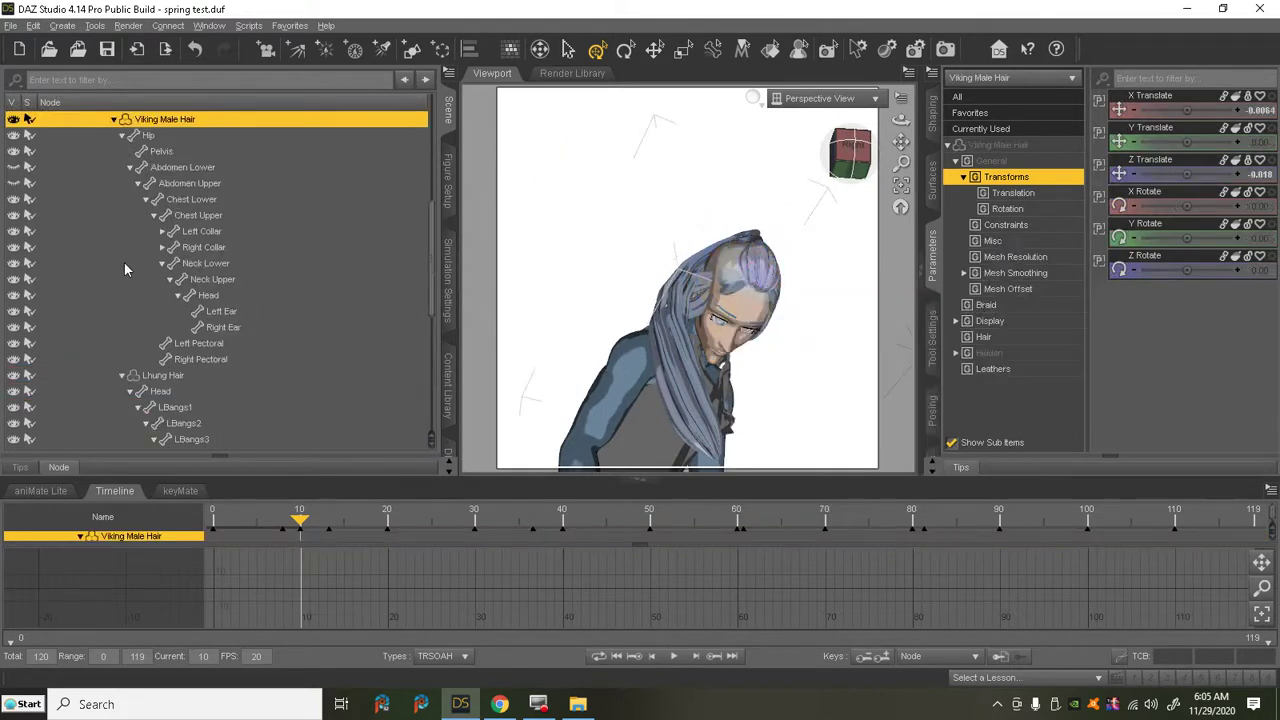
pyautogui.rightClick(729, 290)
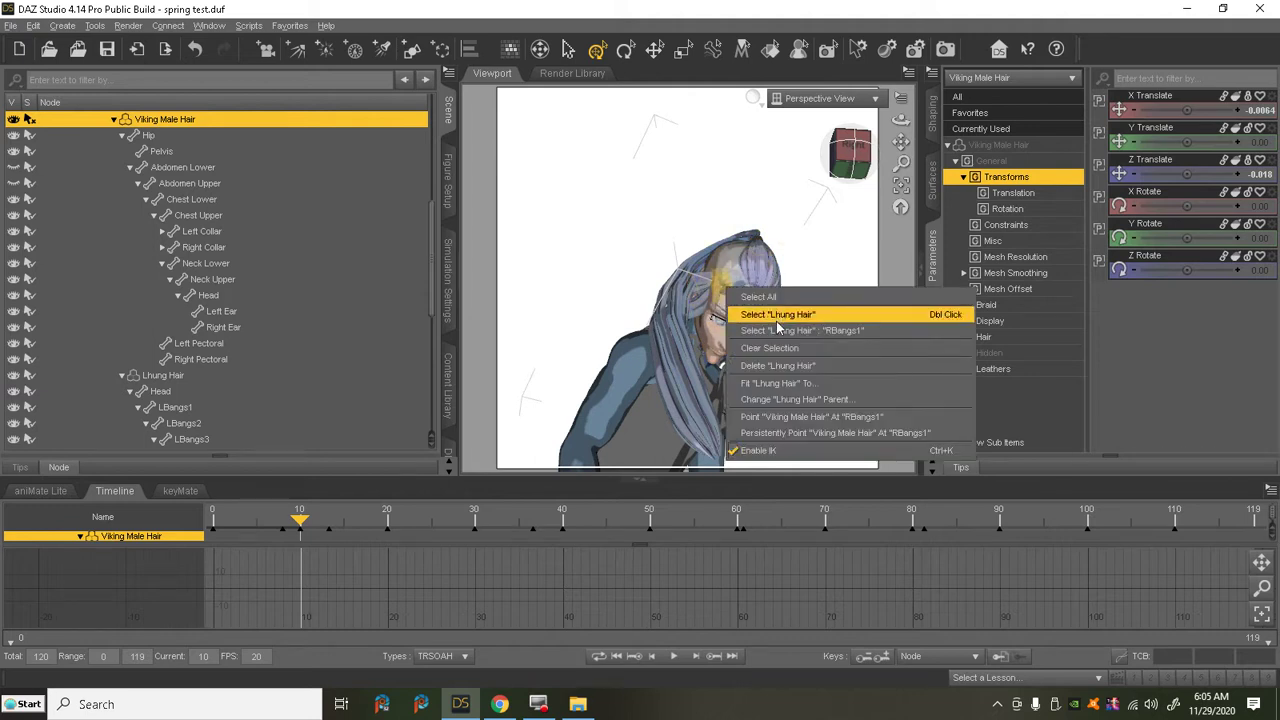
pyautogui.click(790, 330)
pyautogui.moveTo(1233, 175); pyautogui.dragTo(1225, 177)
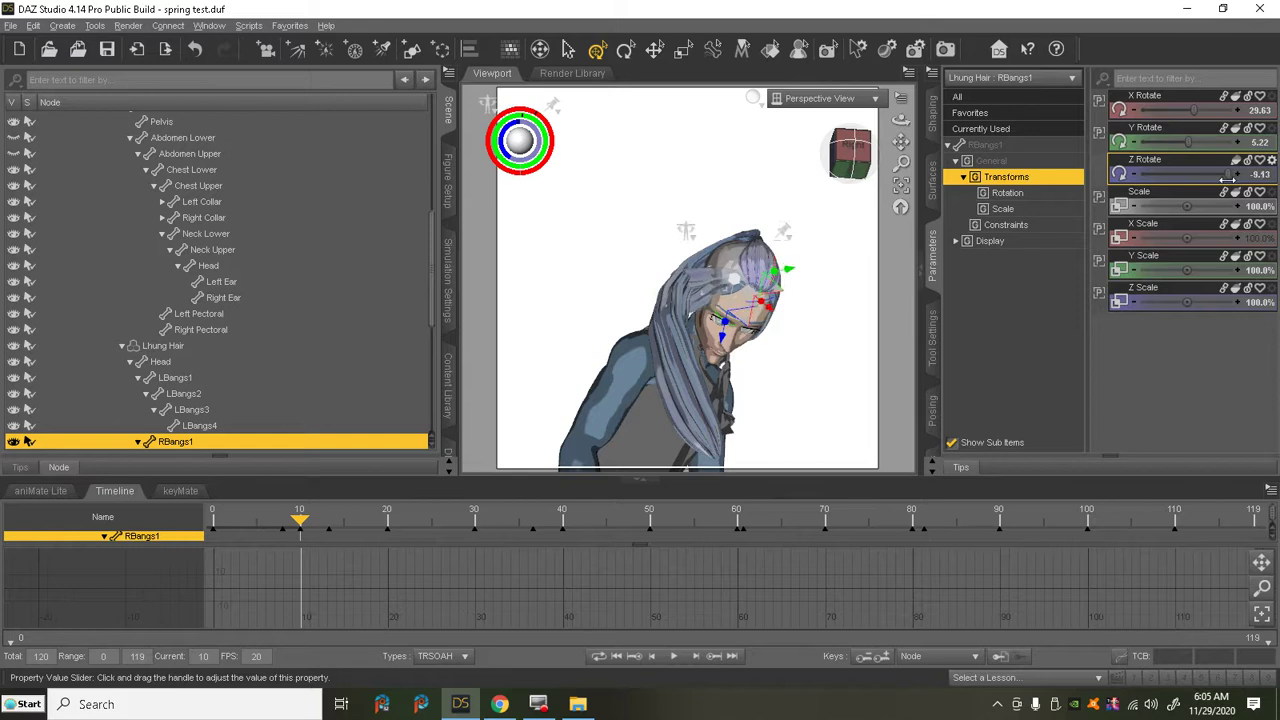
# - Advance through the keyframes to frame 50, examining the bangs and ponytail from several sides along the way
pyautogui.moveTo(893, 162); pyautogui.dragTo(805, 656)
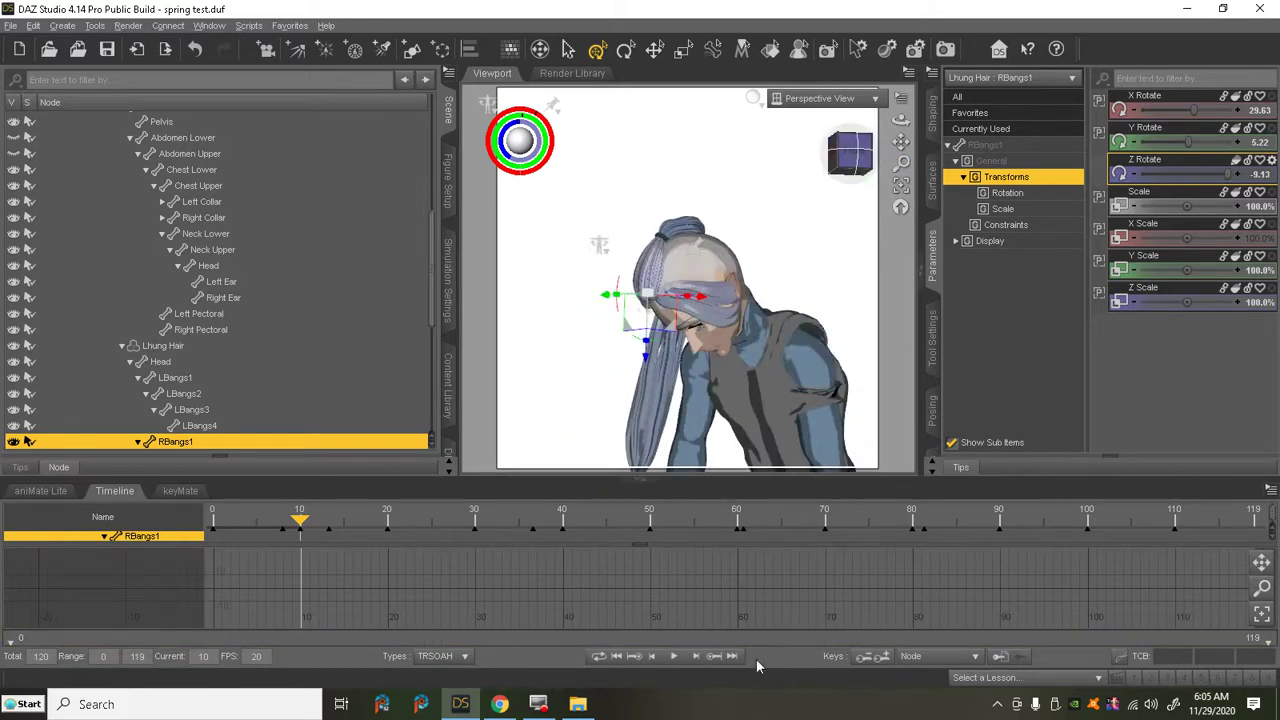
pyautogui.click(716, 656)
pyautogui.moveTo(852, 175); pyautogui.dragTo(740, 184)
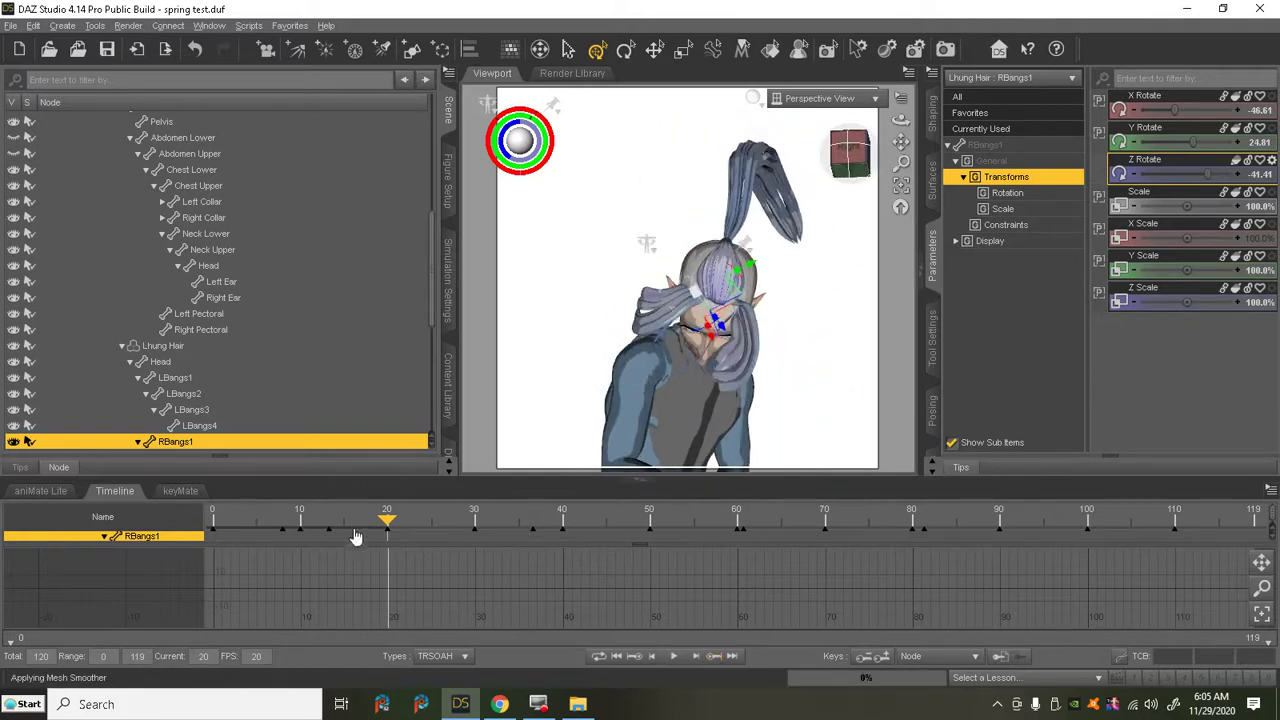
pyautogui.moveTo(388, 527)
pyautogui.mouseDown()
pyautogui.moveTo(309, 534)
pyautogui.moveTo(389, 539)
pyautogui.mouseUp()
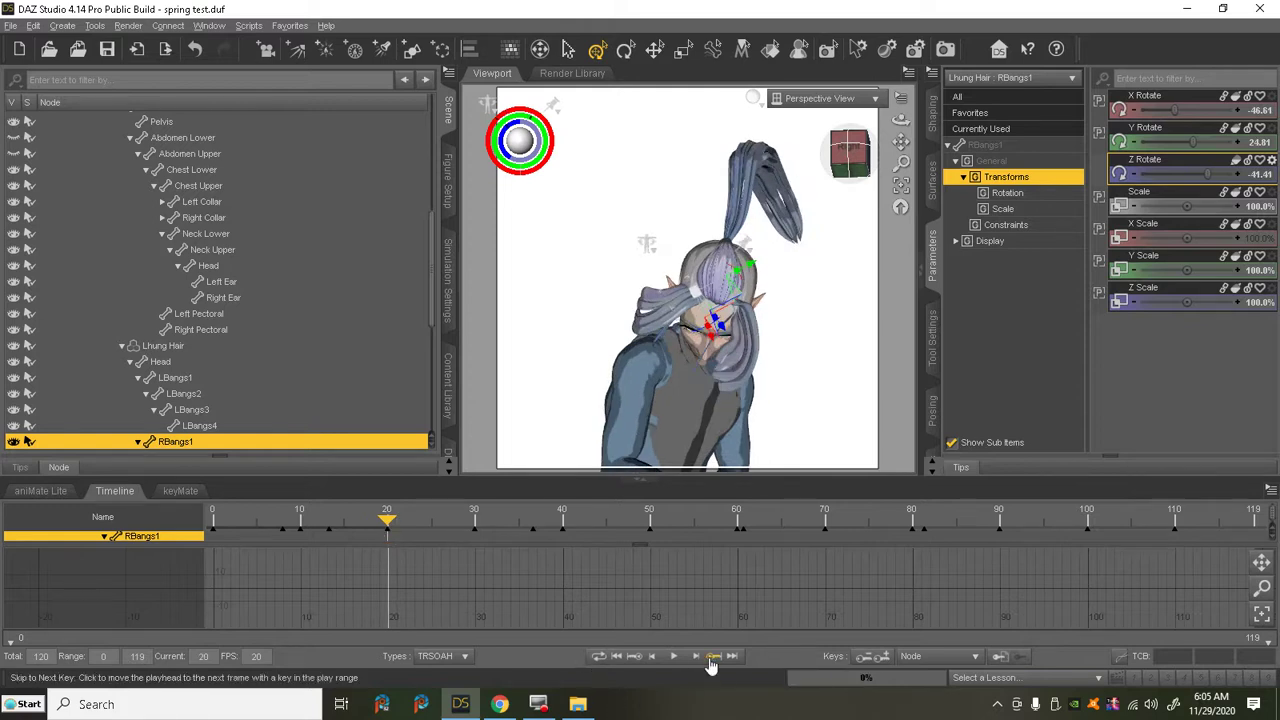
pyautogui.moveTo(834, 188); pyautogui.dragTo(636, 210)
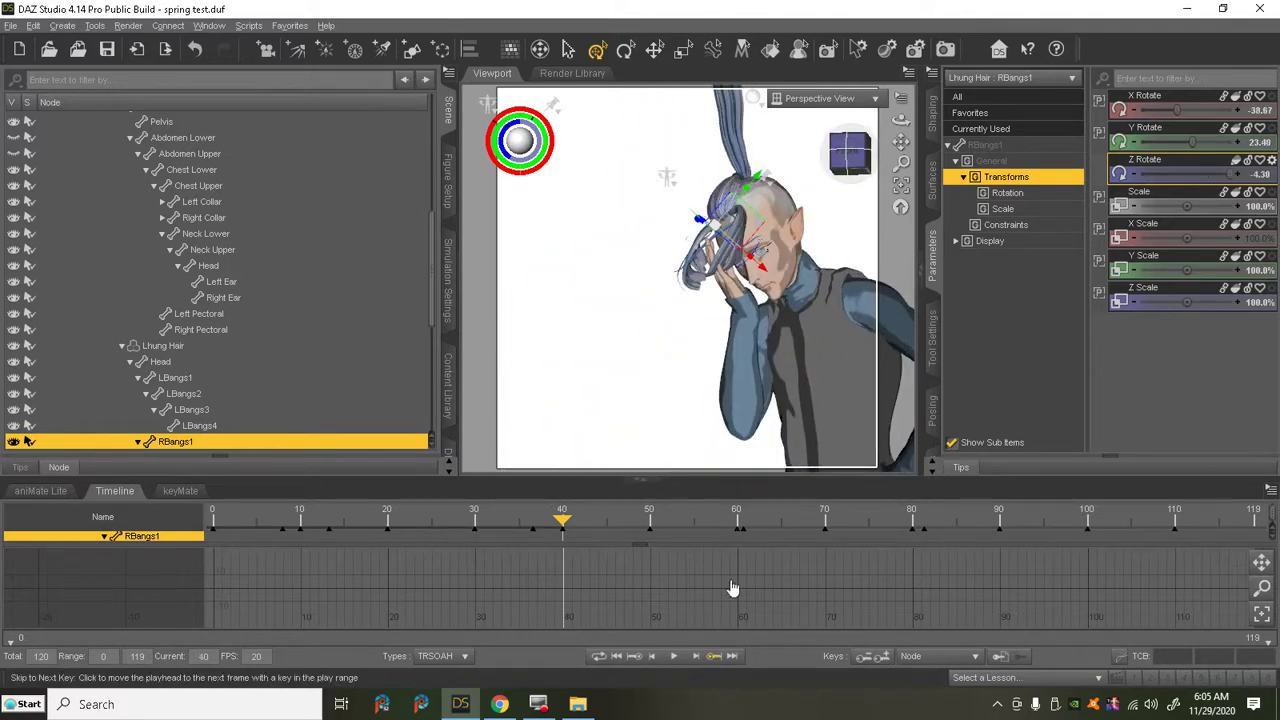
pyautogui.click(849, 152)
pyautogui.moveTo(849, 153)
pyautogui.mouseDown()
pyautogui.moveTo(802, 153)
pyautogui.moveTo(862, 153)
pyautogui.mouseUp()
pyautogui.click(713, 657)
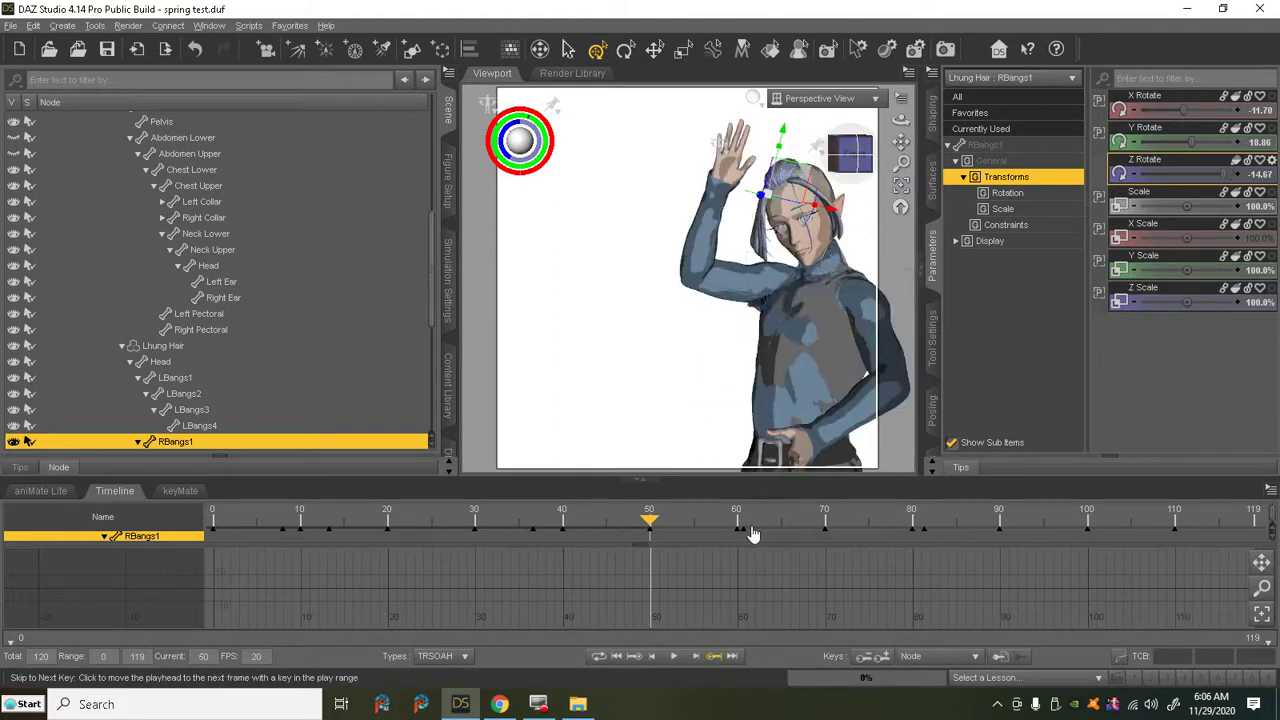
# - Try to rotate the LBangs2 bone about Y at frame 50 to move the bangs off the face
pyautogui.moveTo(862, 145); pyautogui.dragTo(805, 255)
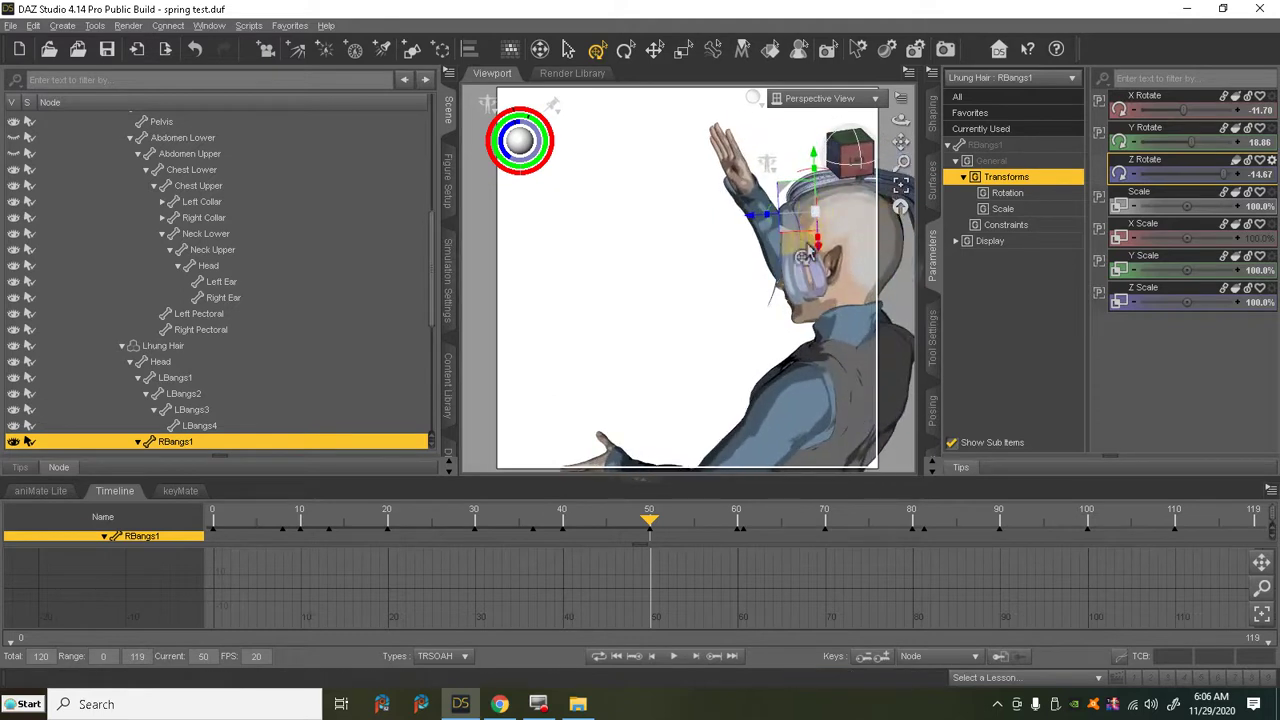
pyautogui.rightClick(806, 255)
pyautogui.click(829, 272)
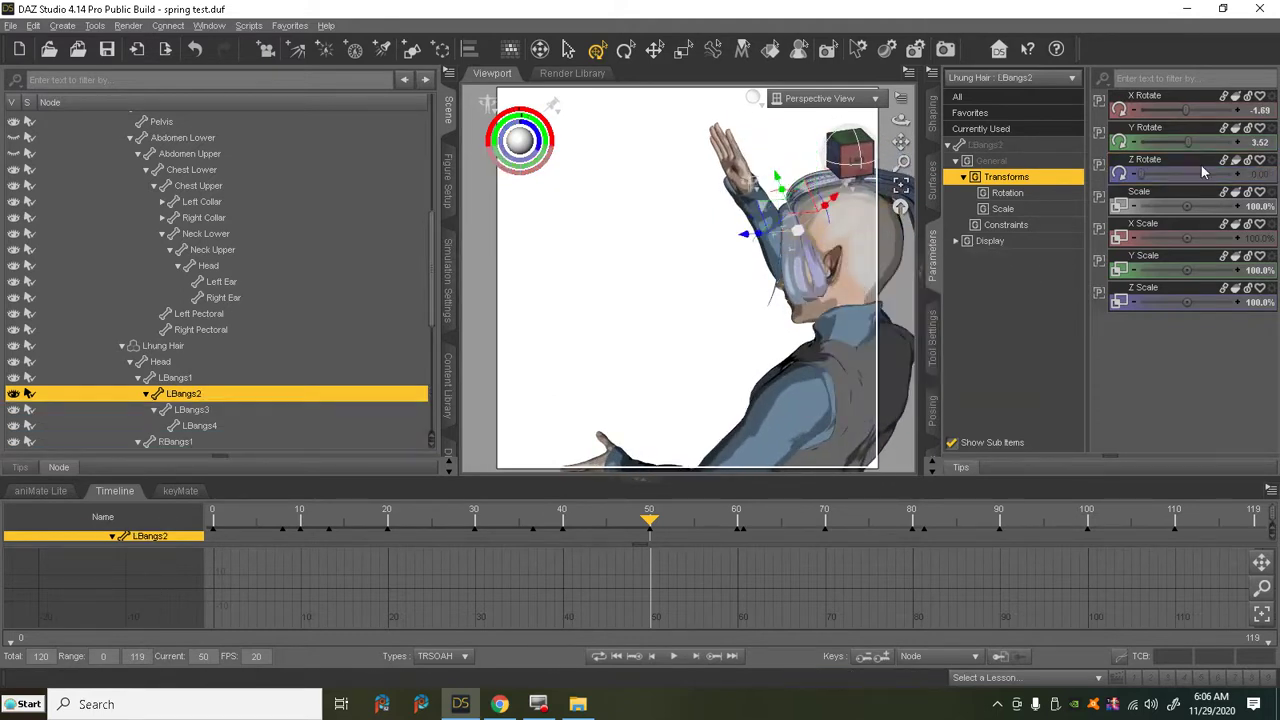
pyautogui.moveTo(1189, 144); pyautogui.dragTo(1173, 152)
# - Set the LBangs1 bone's Y Rotate to about -0.87 at frame 50 and limit its Y Rotate maximum to 0
pyautogui.click(190, 378)
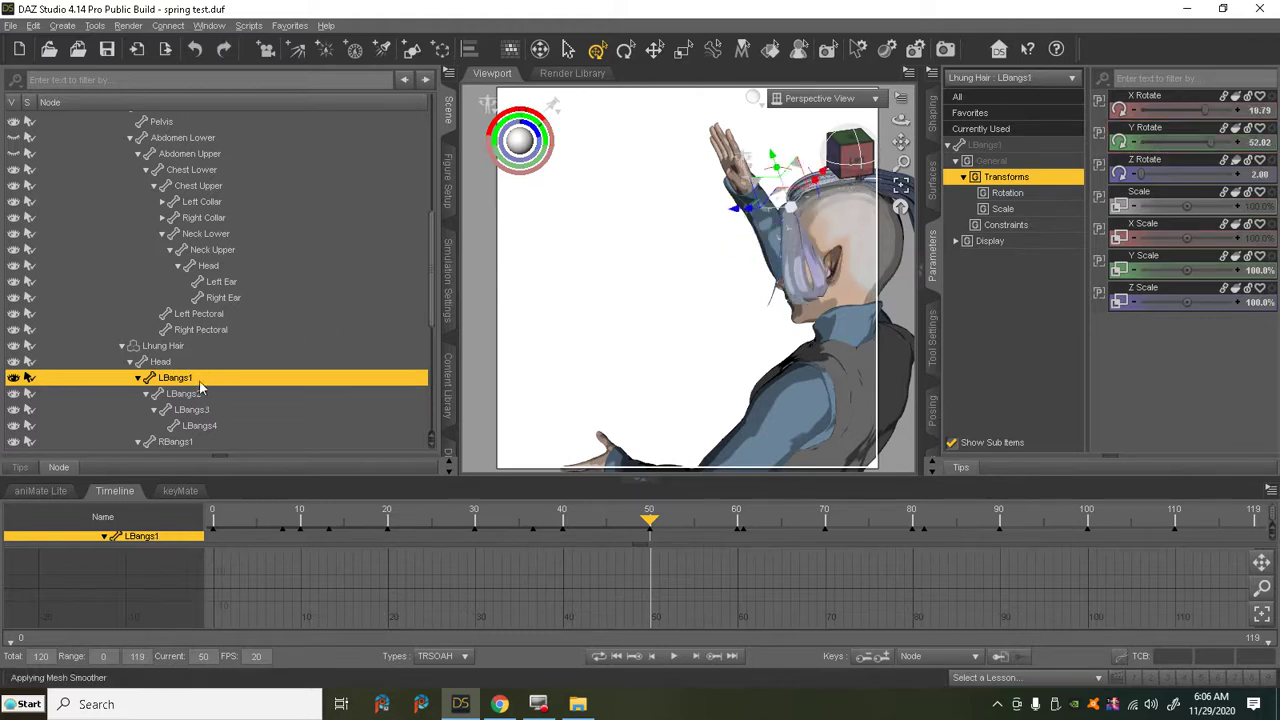
pyautogui.moveTo(1210, 148); pyautogui.dragTo(1186, 148)
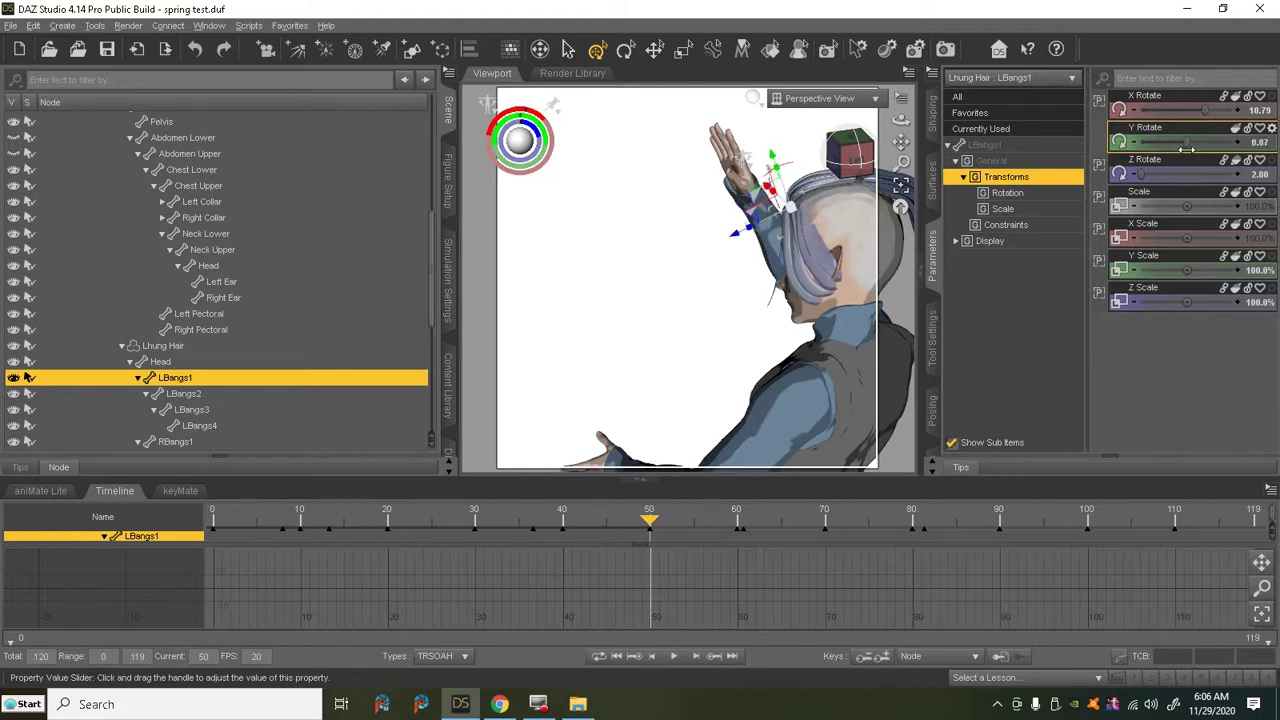
pyautogui.click(1271, 128)
pyautogui.click(1210, 146)
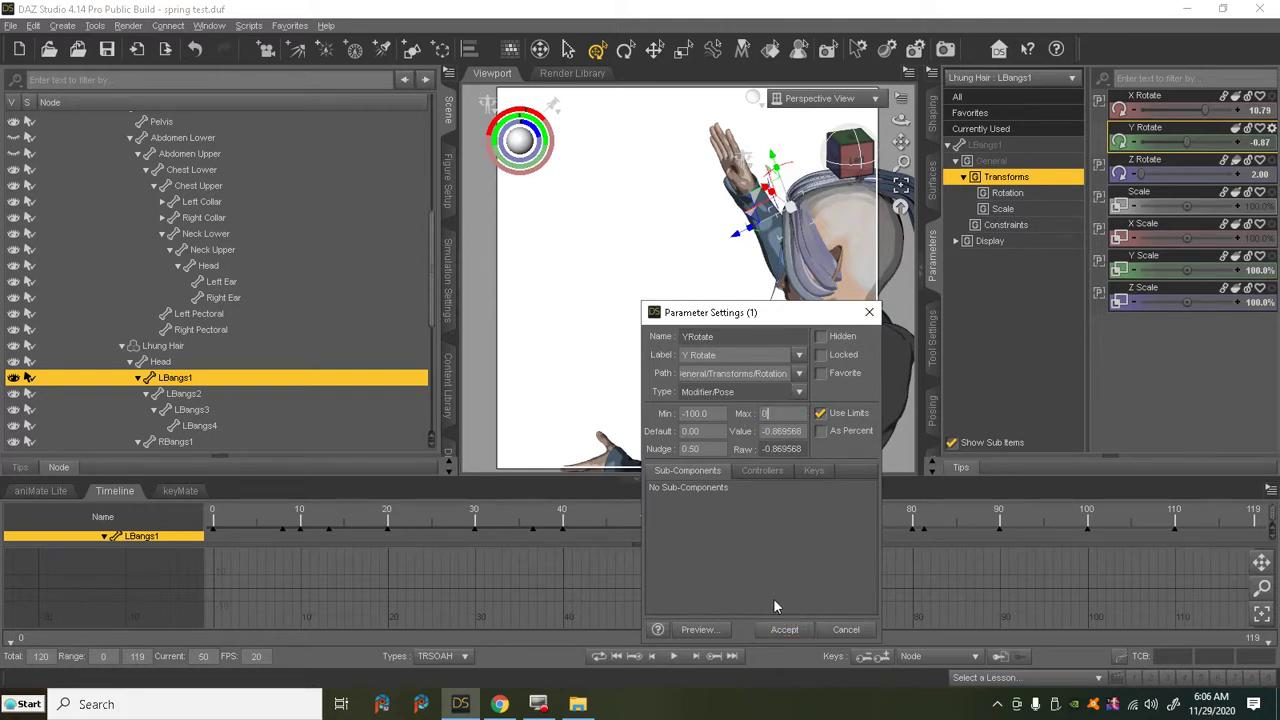
pyautogui.click(784, 630)
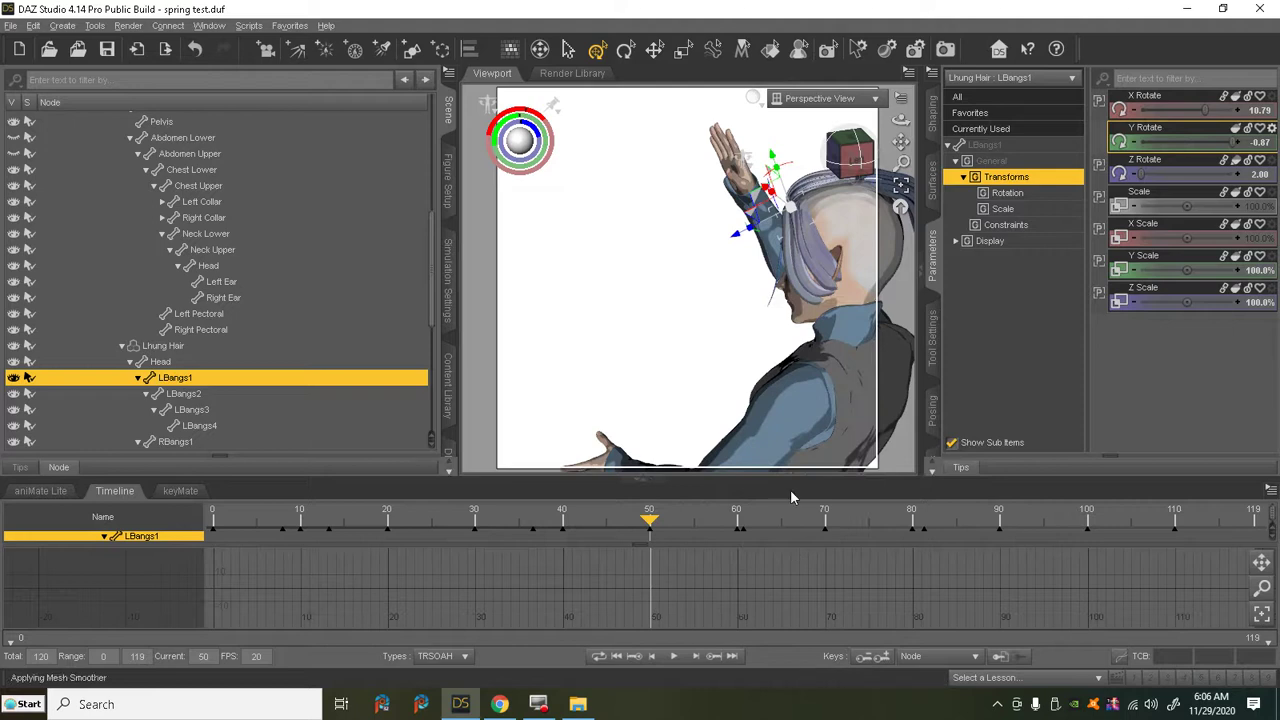
# - Go to the keyframe at frame 60 and set the RBangs1 bone's Z Rotate to about -11.74
pyautogui.click(712, 660)
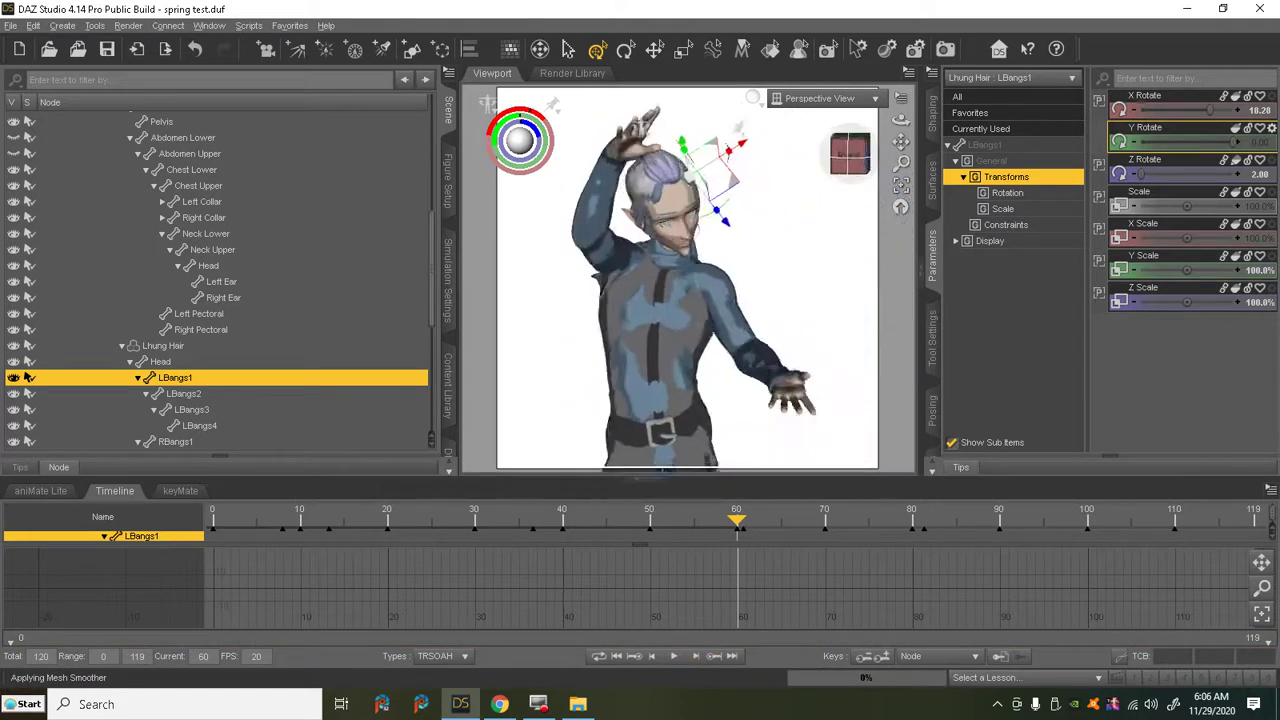
pyautogui.scroll(3, 622, 228)
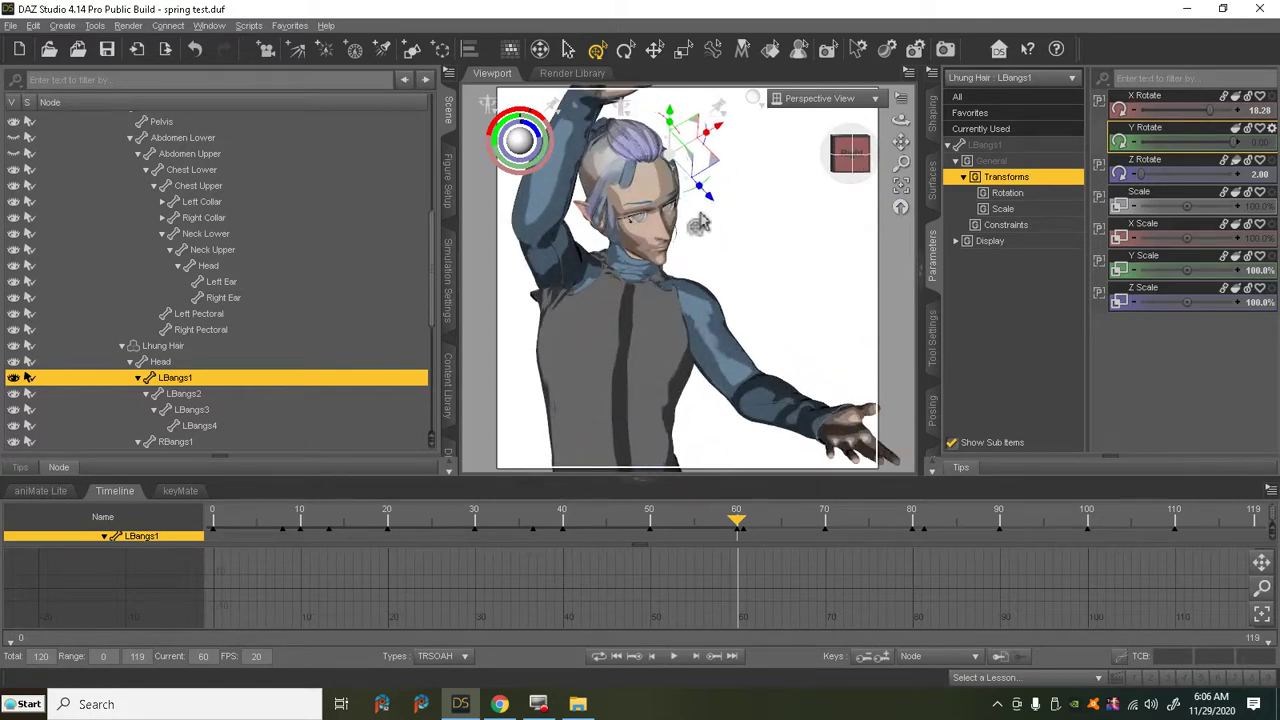
pyautogui.rightClick(616, 182)
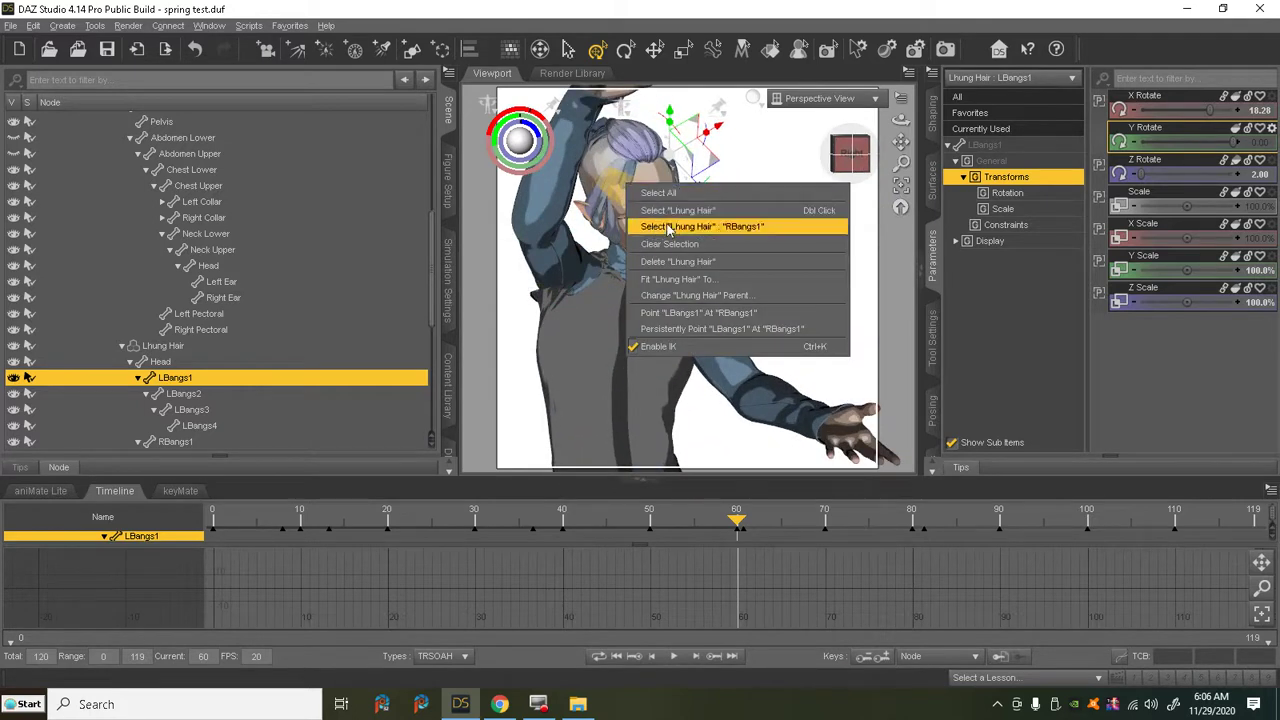
pyautogui.click(668, 228)
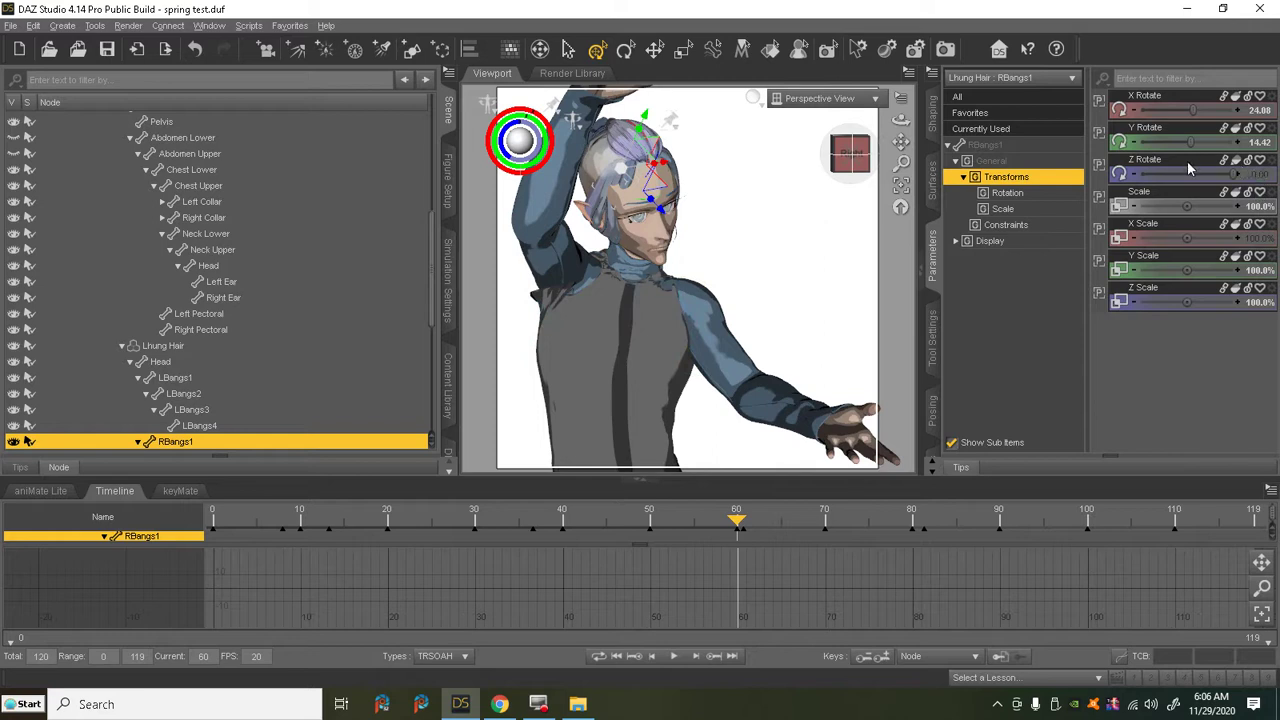
pyautogui.moveTo(1231, 176); pyautogui.dragTo(1228, 175)
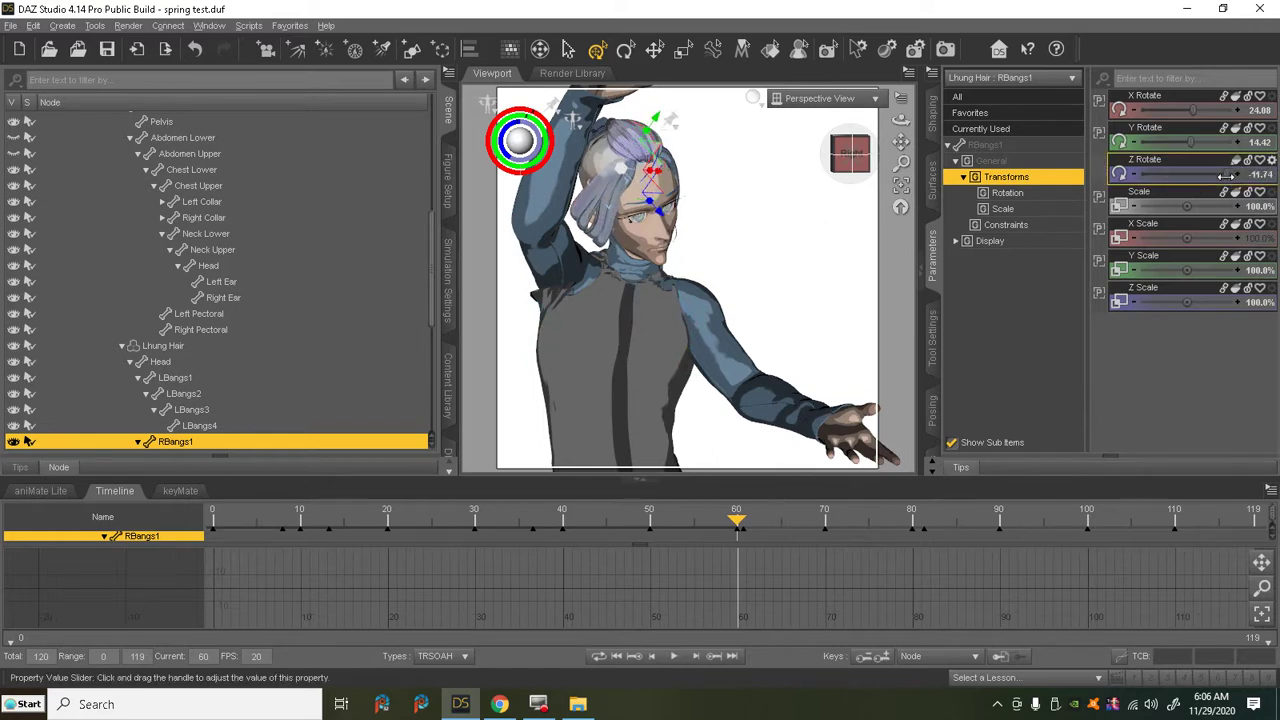
# - At frame 70, try a Z rotation on RBangs2, undo it, and set the RBangs1 bone's Z Rotate to about -16.96
pyautogui.click(715, 657)
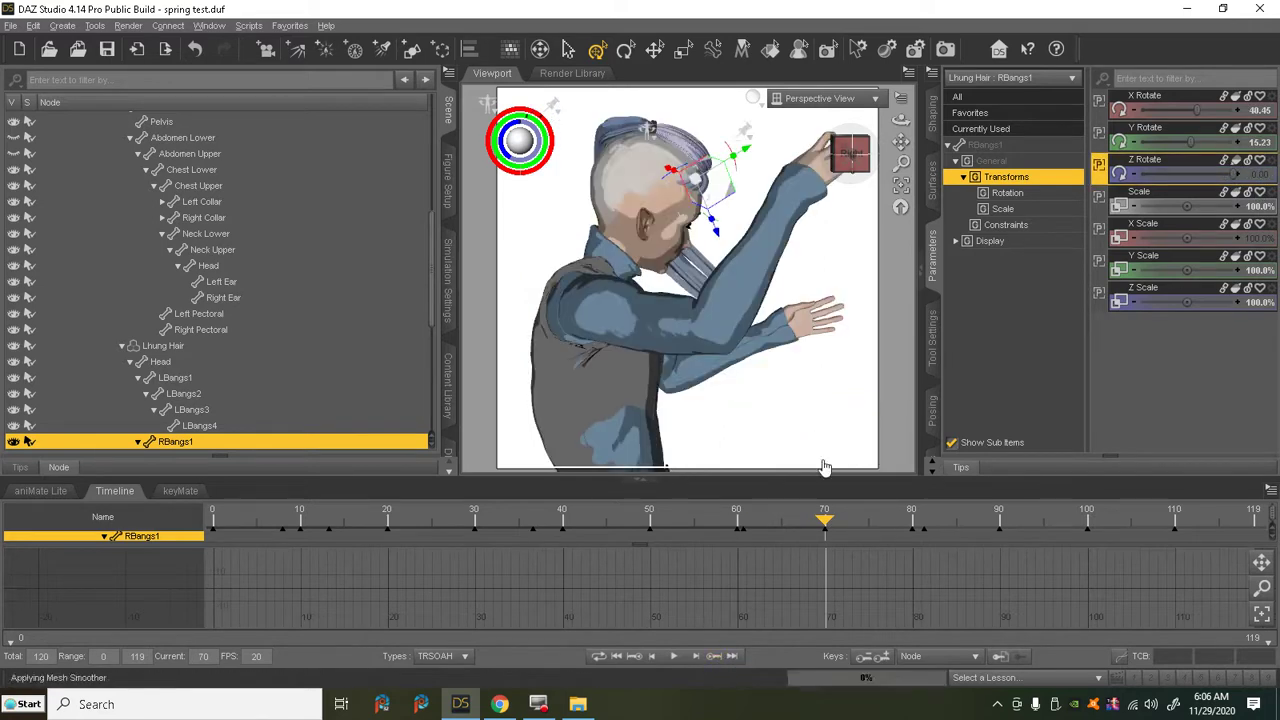
pyautogui.keyDown('alt'); pyautogui.moveTo(835, 193); pyautogui.dragTo(806, 210); pyautogui.keyUp('alt')
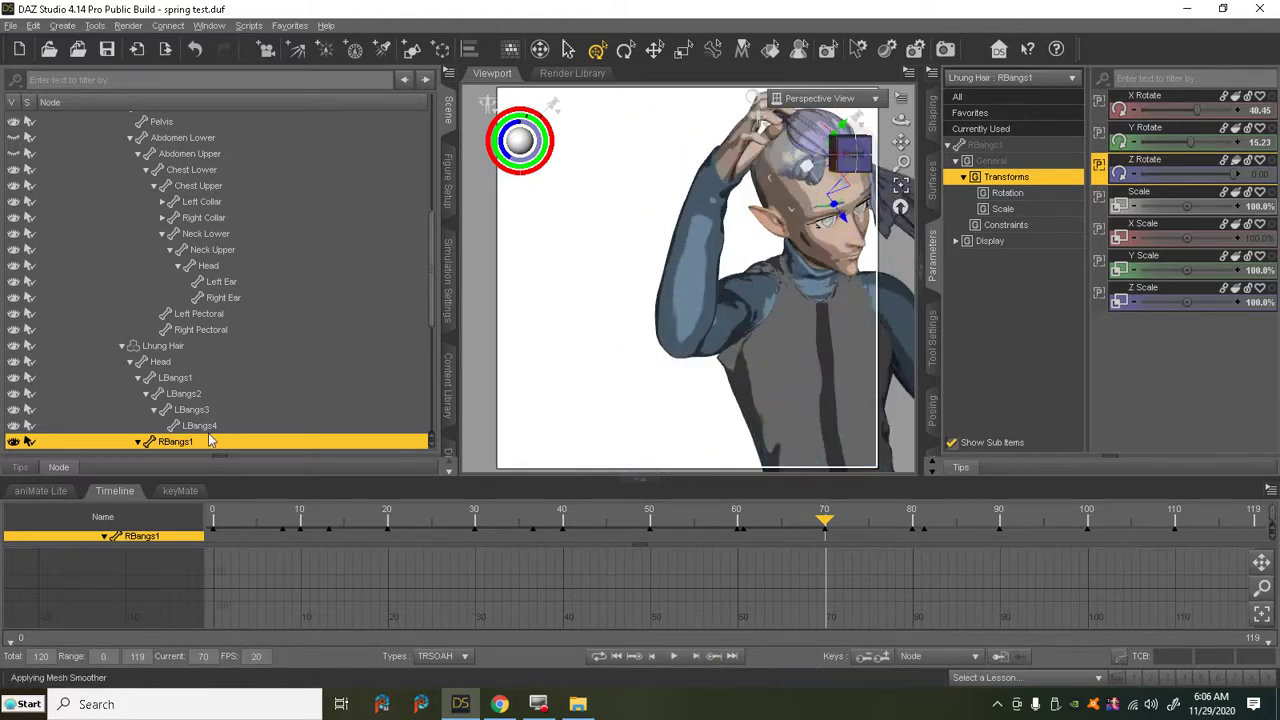
pyautogui.scroll(-4, 195, 400)
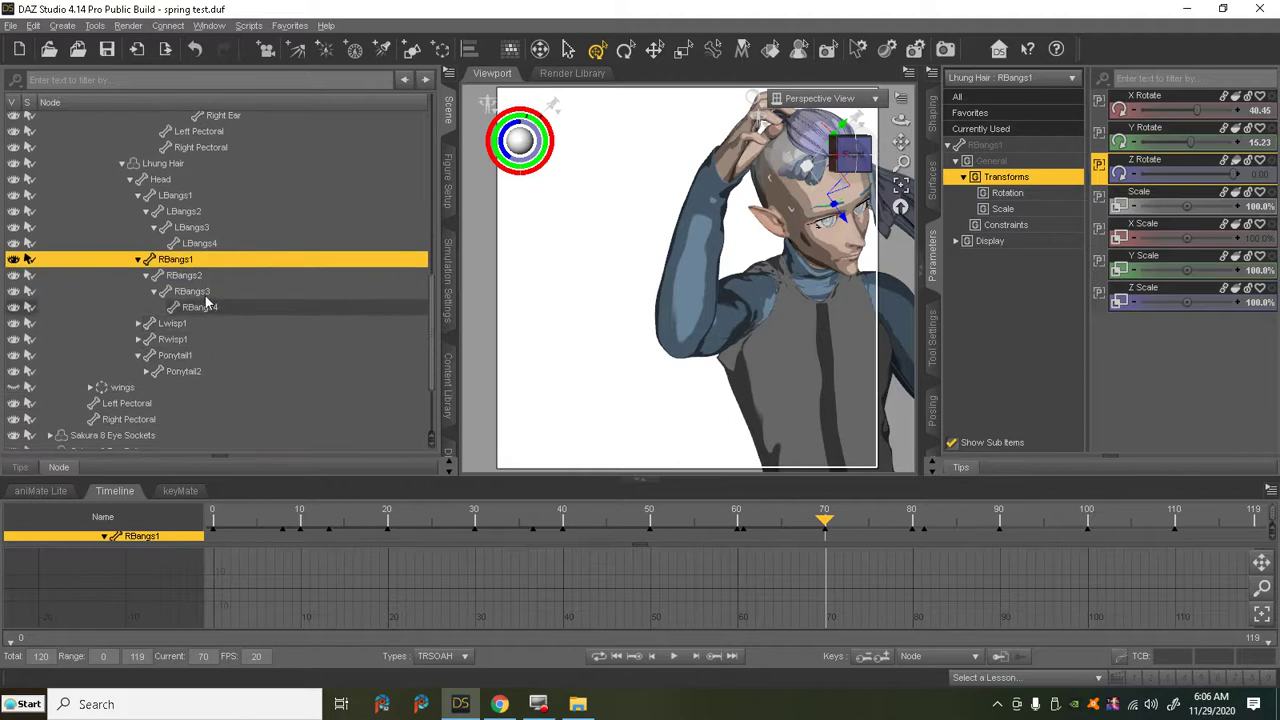
pyautogui.click(185, 275)
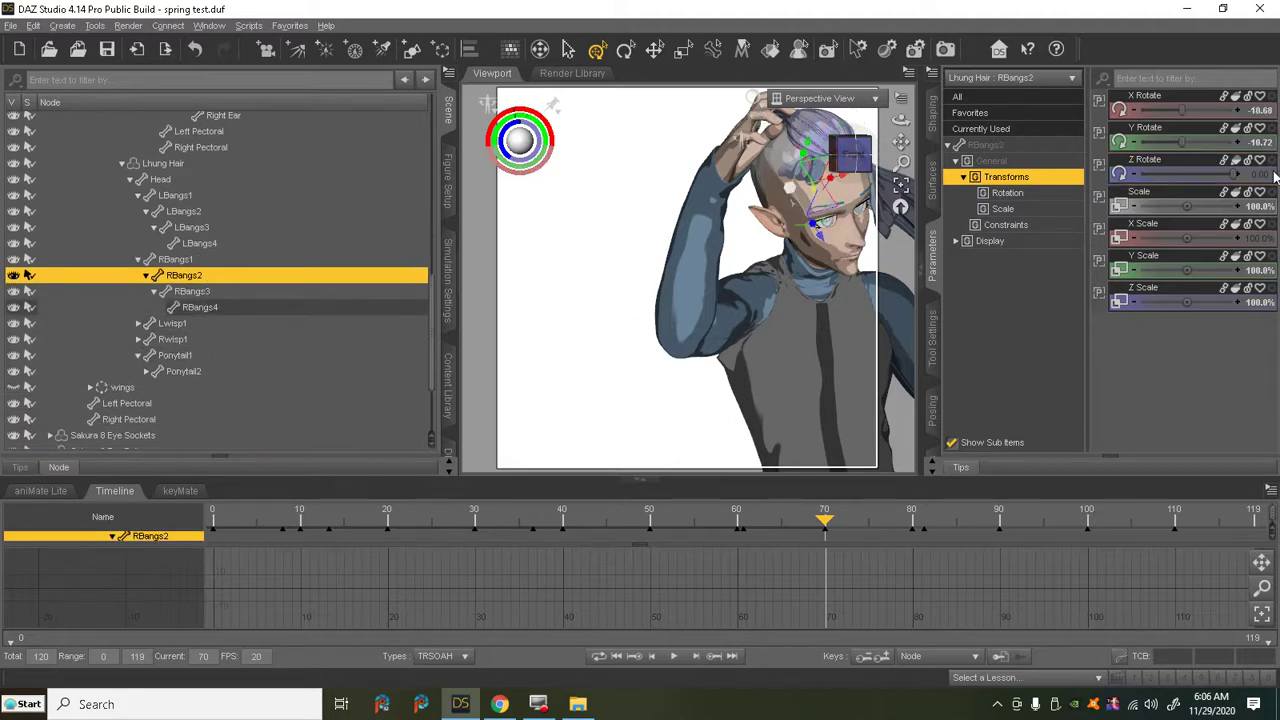
pyautogui.moveTo(1229, 175); pyautogui.dragTo(1221, 176)
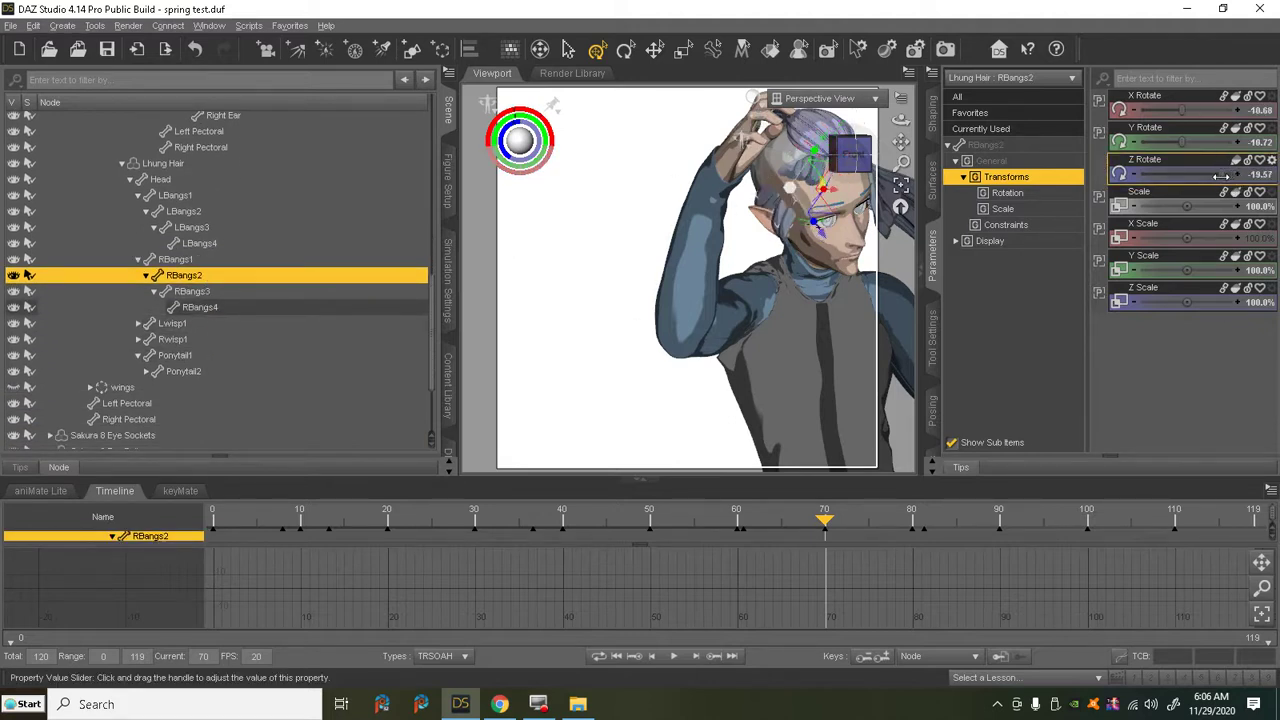
pyautogui.click(203, 263)
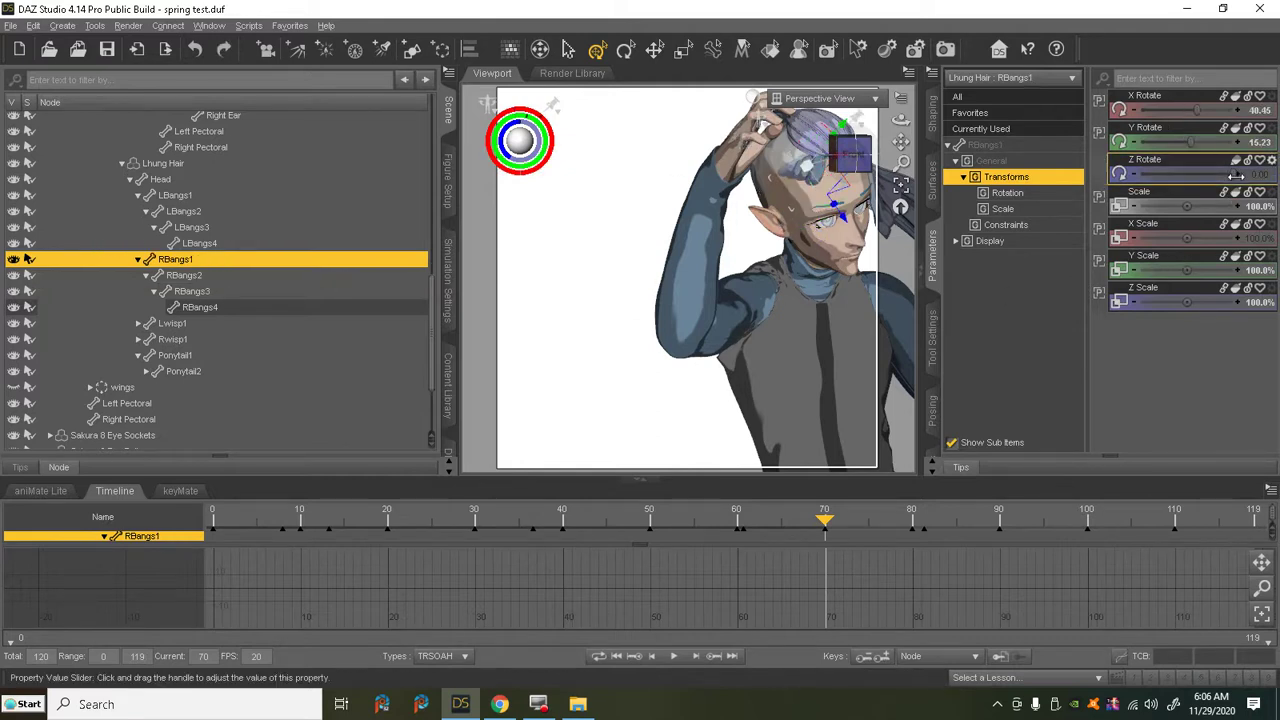
pyautogui.moveTo(1228, 176); pyautogui.dragTo(1224, 176)
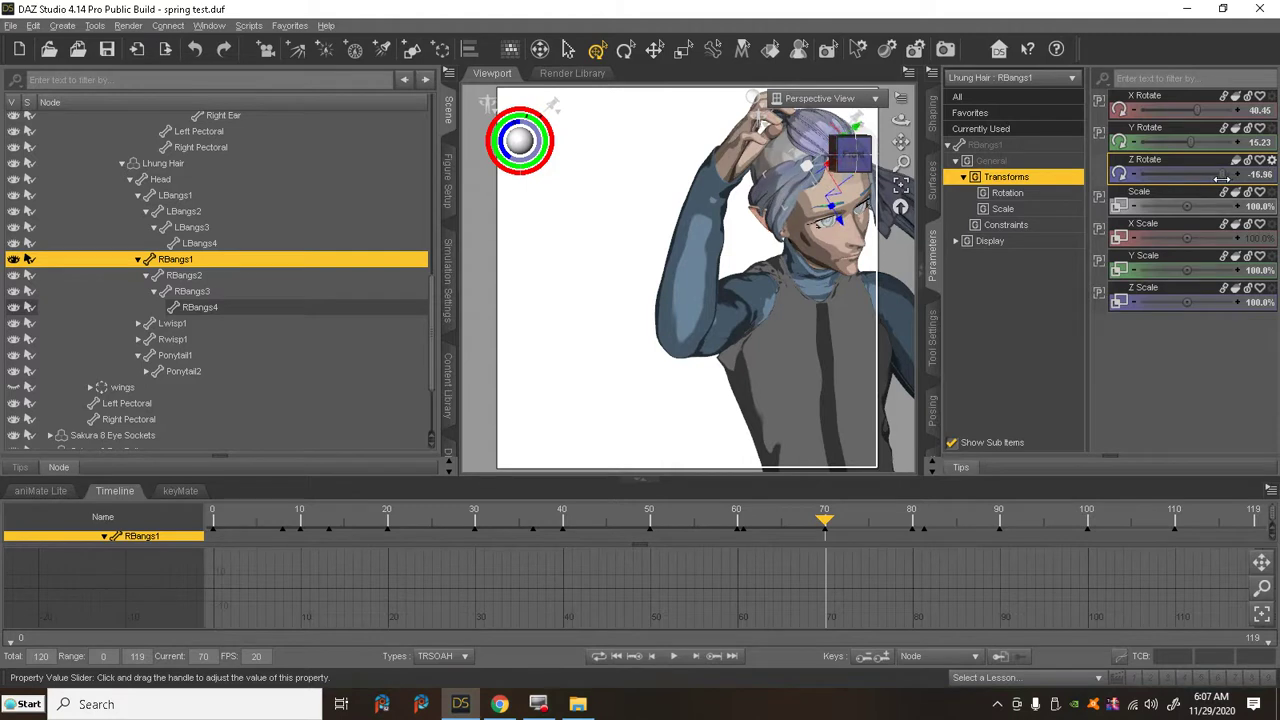
# - Go to the keyframe at frame 80 and examine the bangs and ponytail from several sides
pyautogui.click(709, 664)
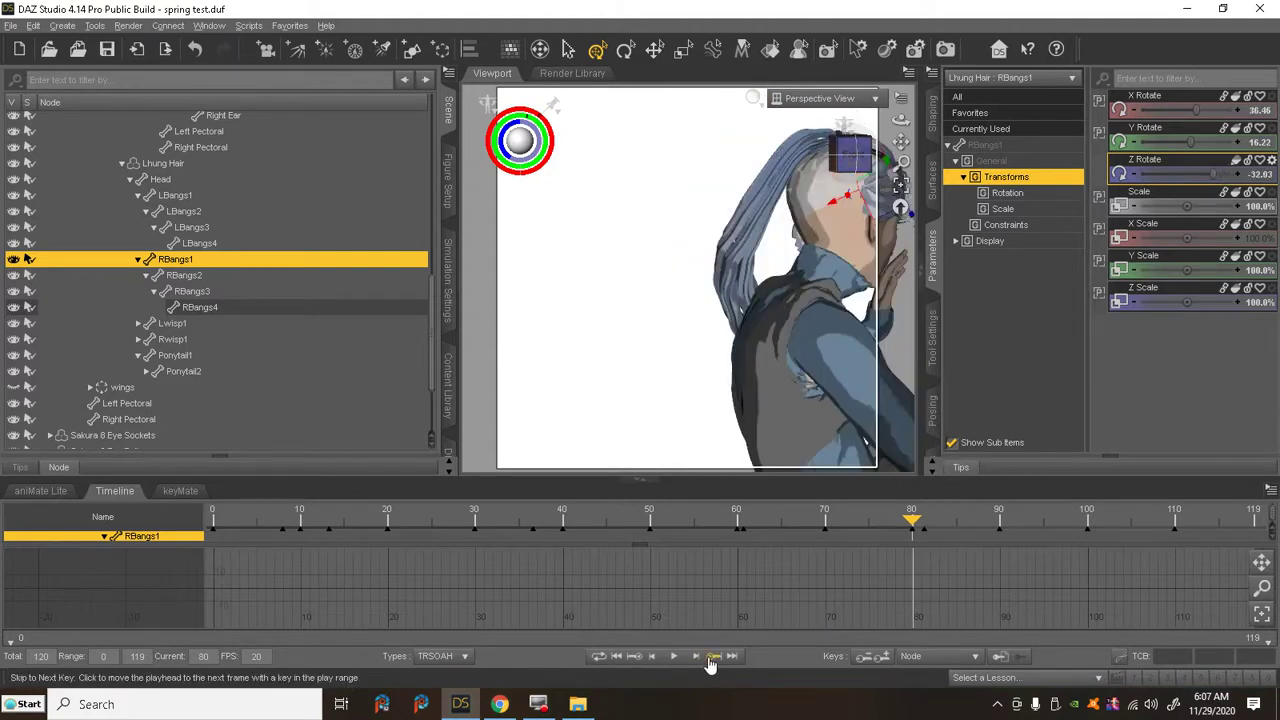
pyautogui.click(850, 155)
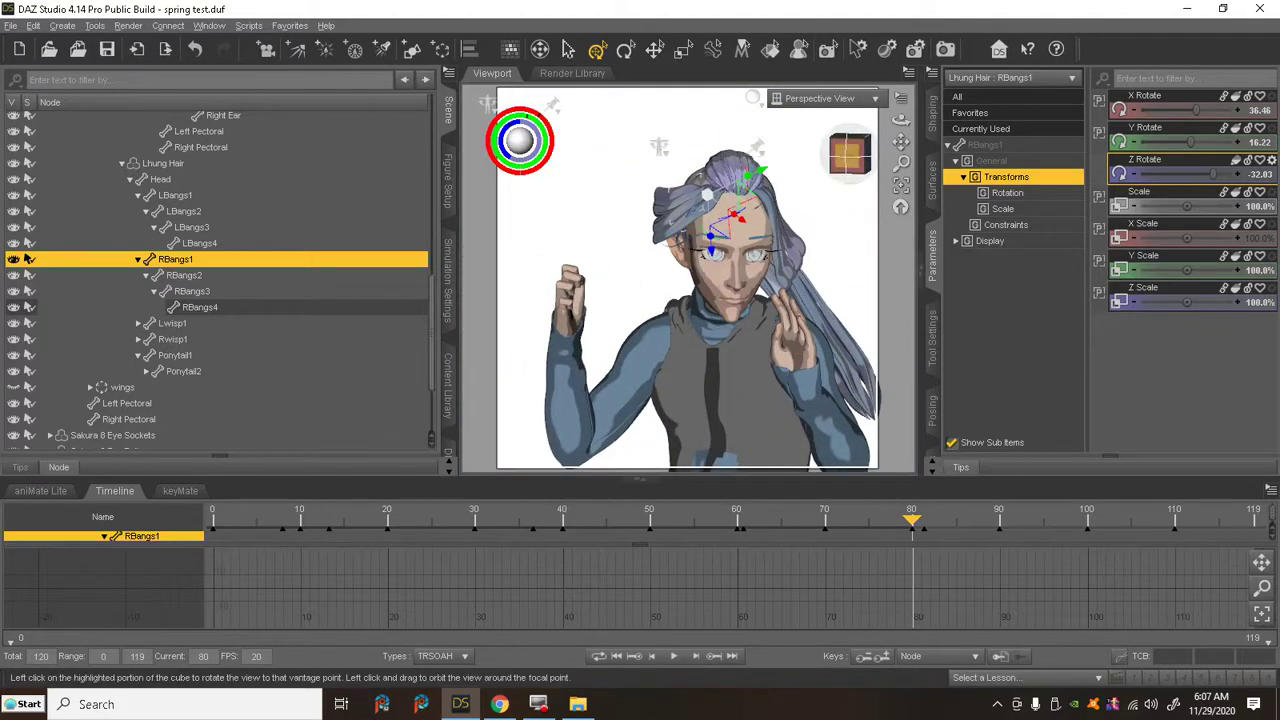
pyautogui.click(848, 152)
pyautogui.click(850, 152)
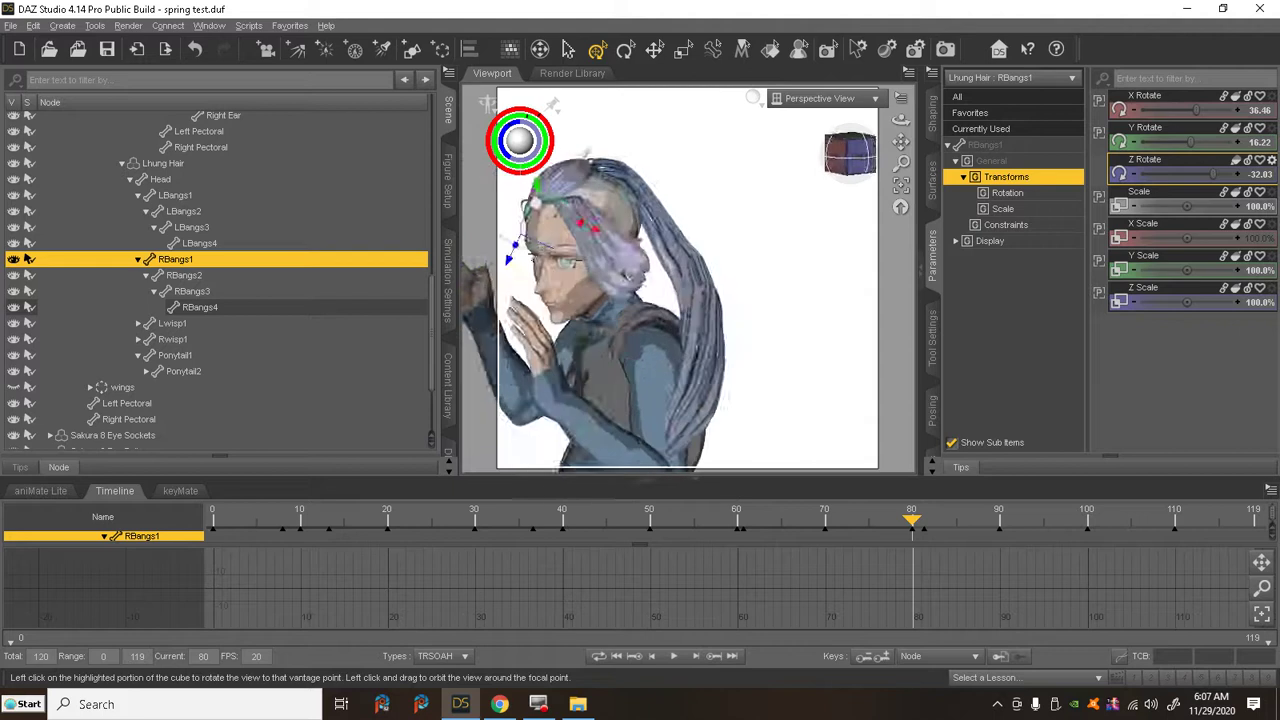
pyautogui.moveTo(900, 141); pyautogui.dragTo(870, 152)
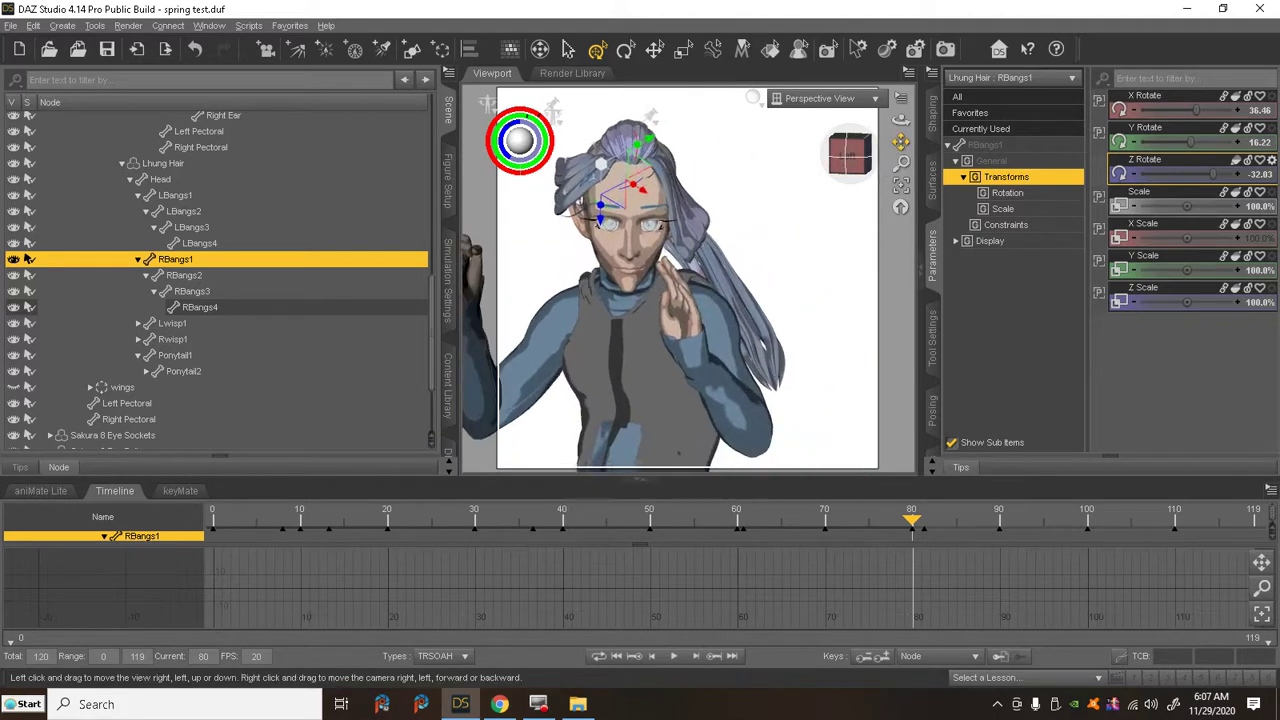
# - Go to the keyframe at frame 90, select the LBangs1 bone and set its Z Rotate to about 16.92
pyautogui.click(712, 660)
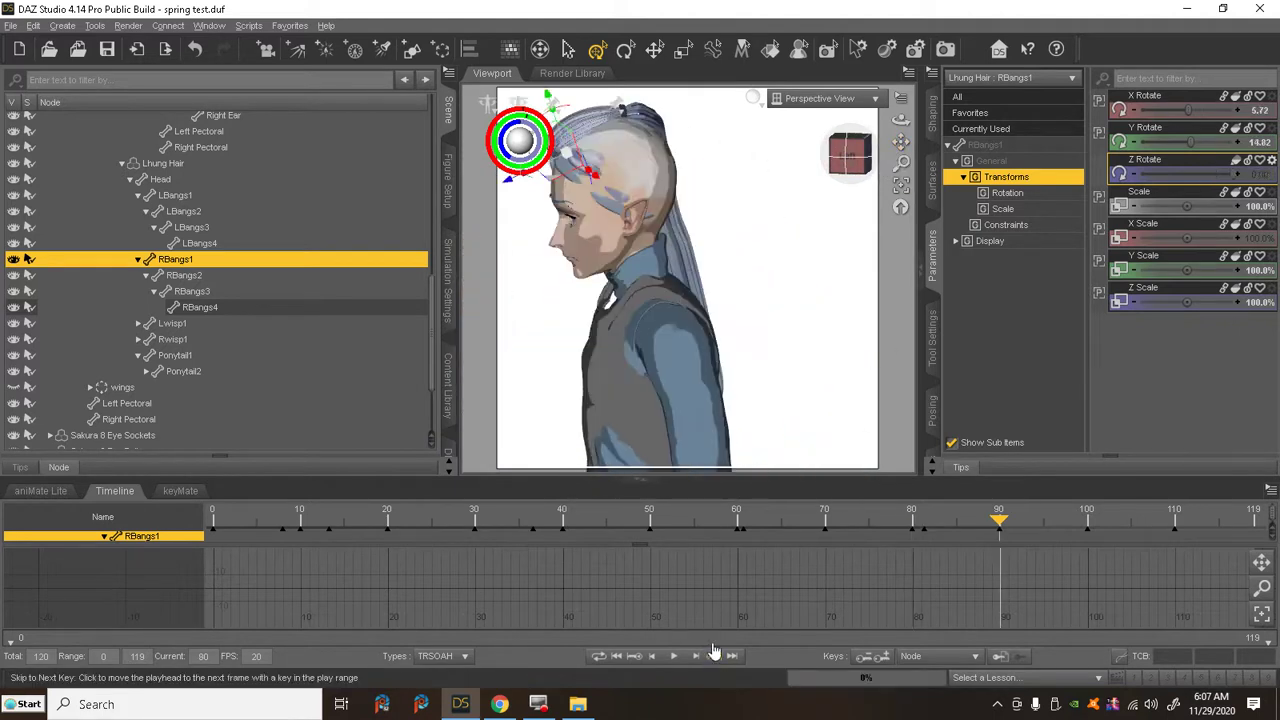
pyautogui.click(849, 155)
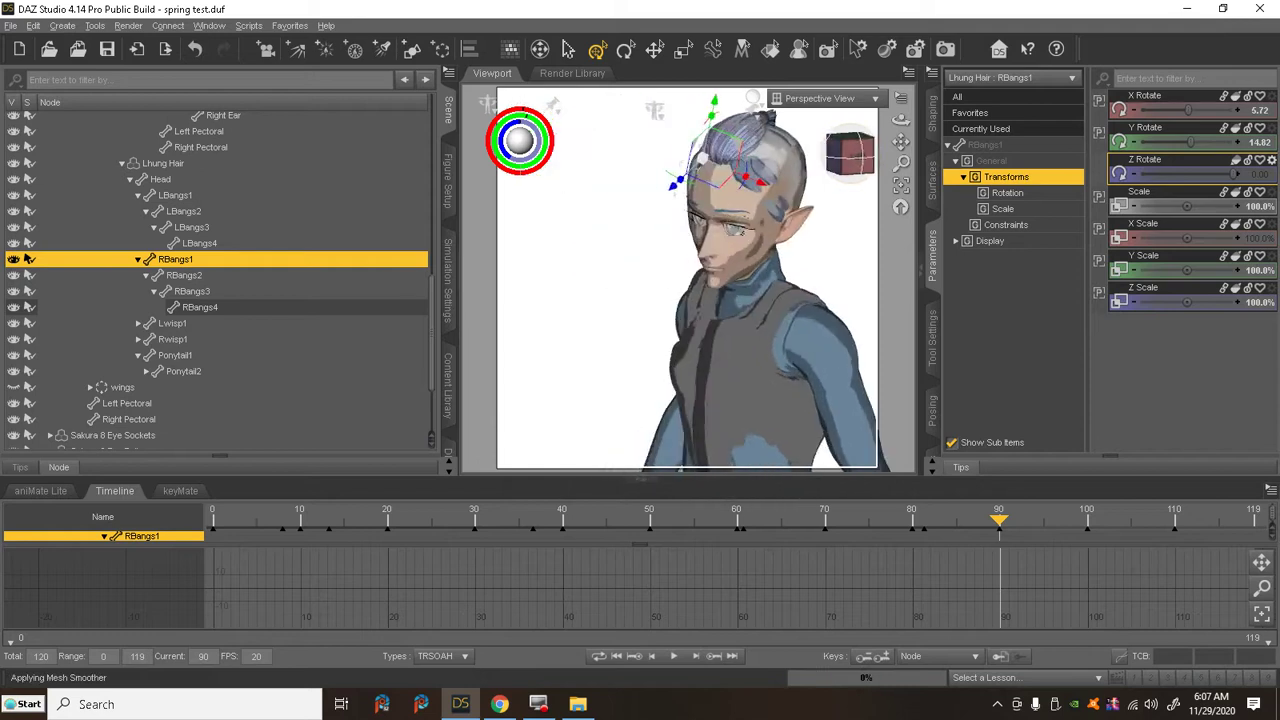
pyautogui.rightClick(758, 178)
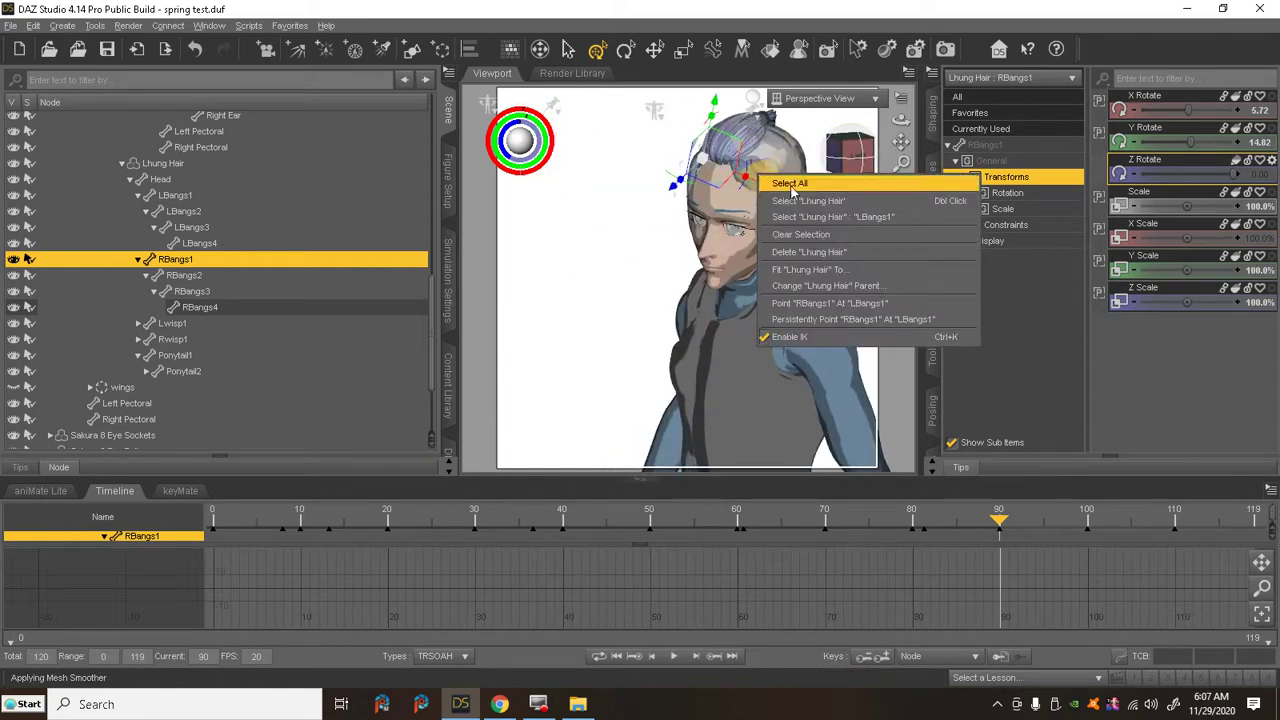
pyautogui.click(834, 217)
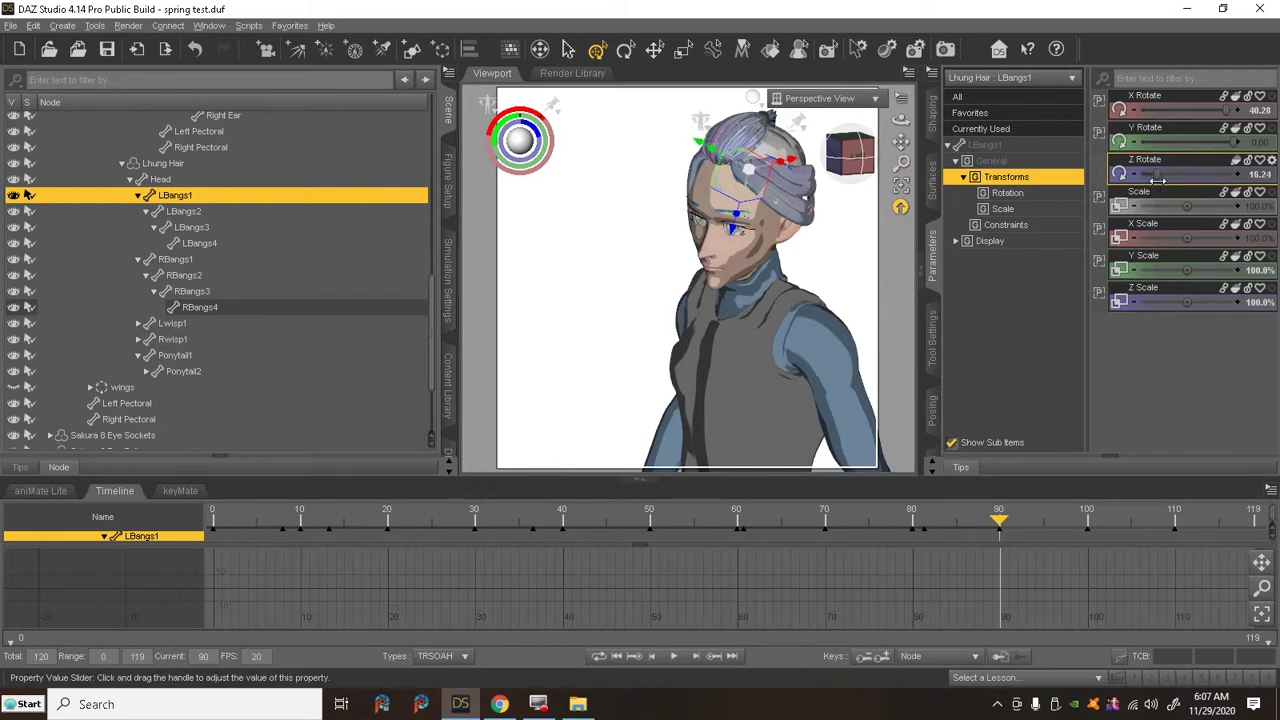
pyautogui.moveTo(1155, 183); pyautogui.dragTo(1160, 183)
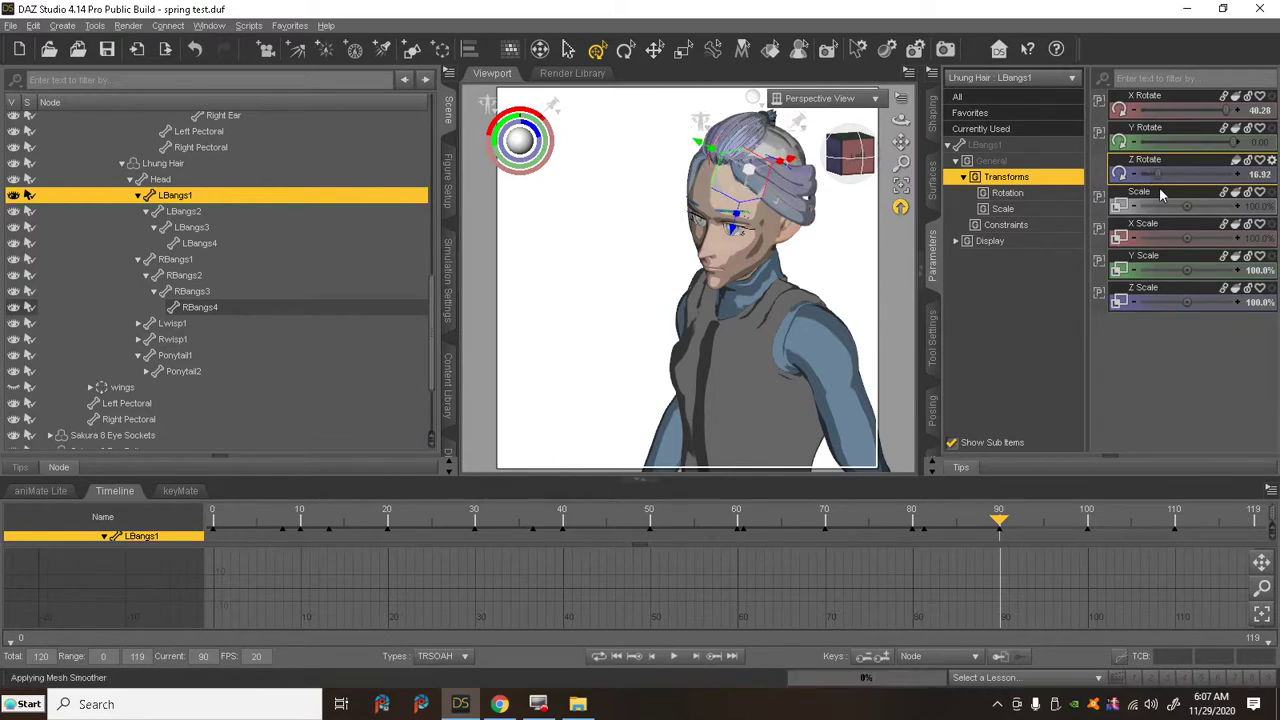
# - Select the RBangs1 bone at frame 90 and set its Z Rotate to about -2.61
pyautogui.click(868, 172)
pyautogui.click(852, 158)
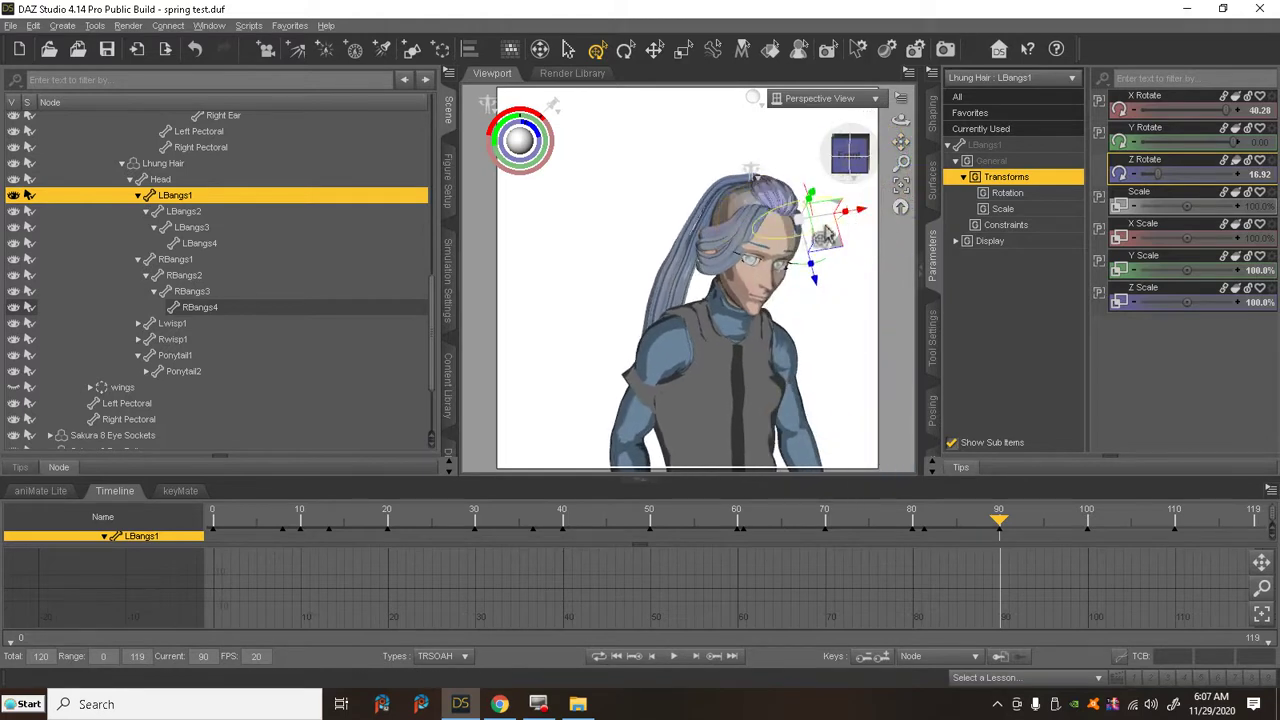
pyautogui.rightClick(752, 242)
pyautogui.click(810, 284)
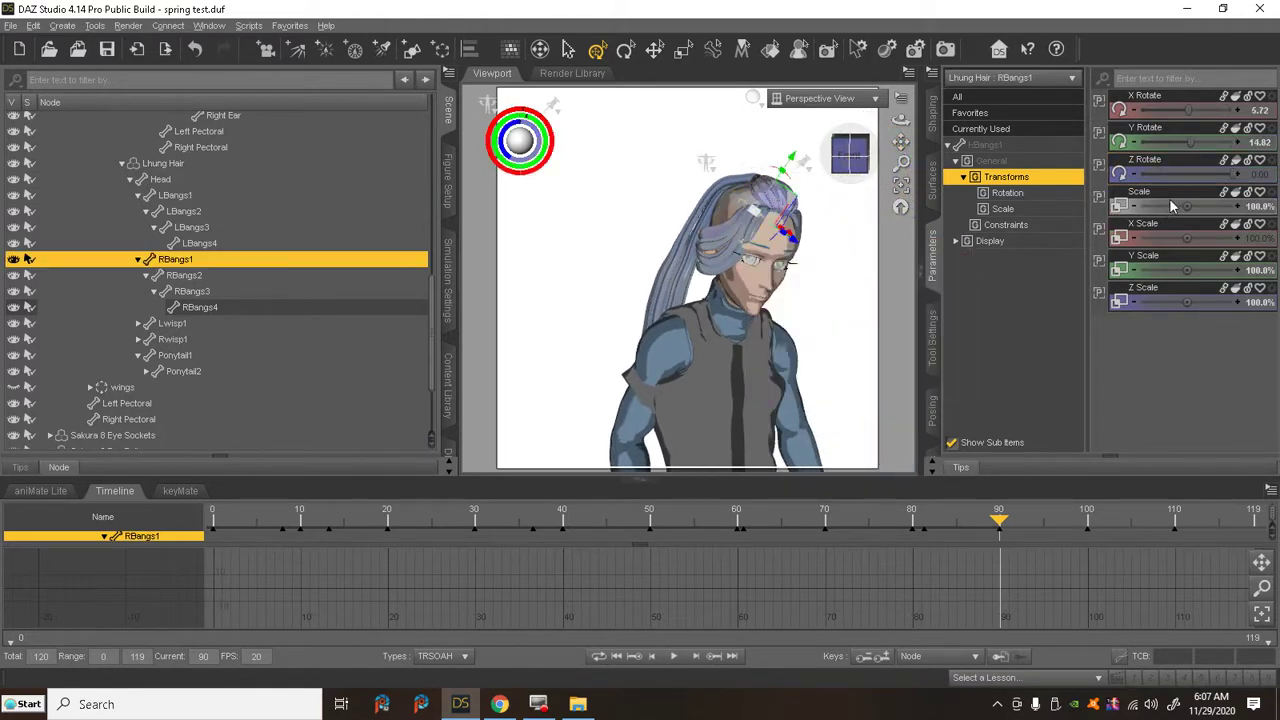
pyautogui.moveTo(1233, 180); pyautogui.dragTo(1231, 175)
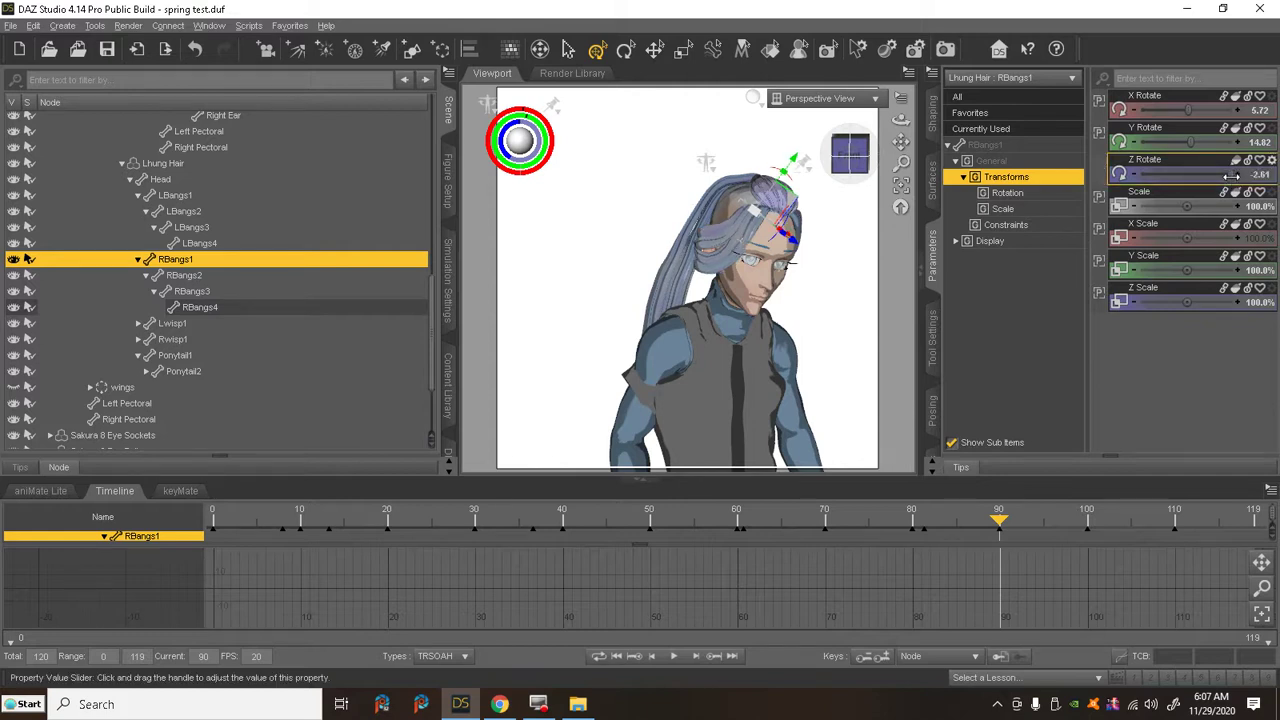
pyautogui.moveTo(852, 185); pyautogui.dragTo(796, 187)
pyautogui.moveTo(858, 160)
pyautogui.mouseDown()
pyautogui.moveTo(820, 154)
pyautogui.moveTo(850, 152)
pyautogui.mouseUp()
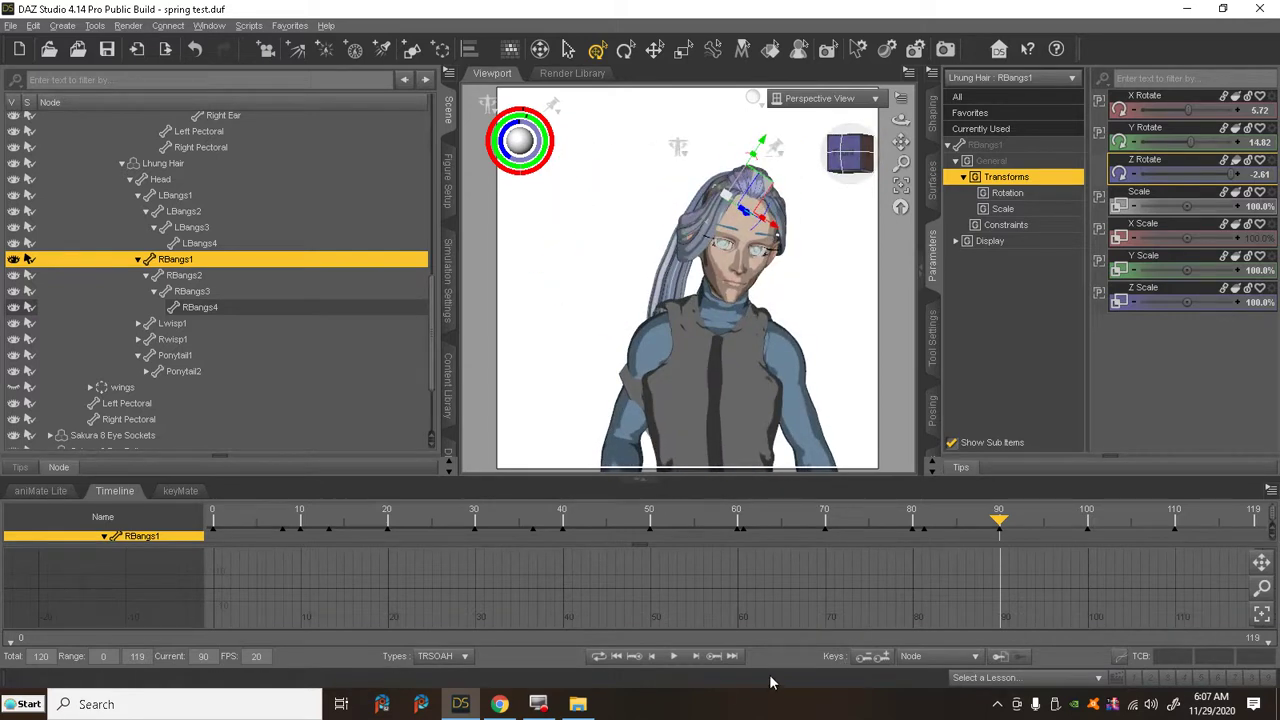
# - Go to the keyframe at frame 100 and set the RBangs1 bone's Y Rotate to about 7.83
pyautogui.click(714, 656)
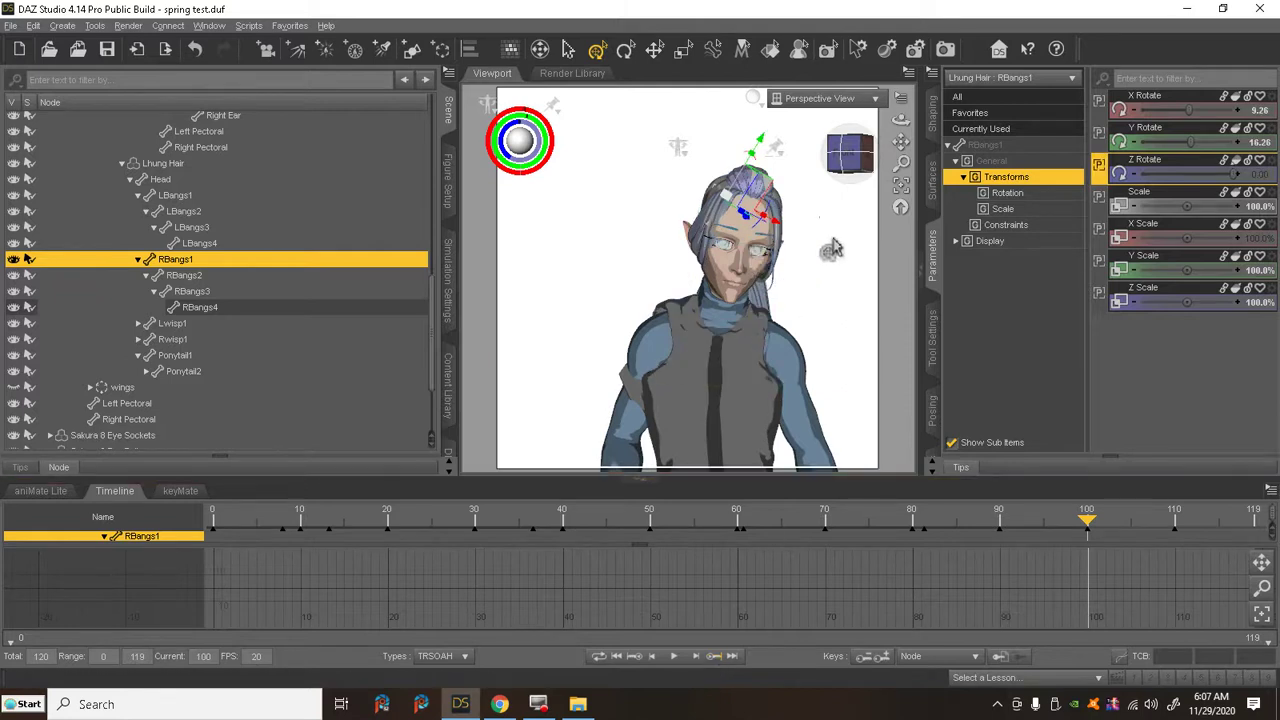
pyautogui.scroll(4, 845, 235)
pyautogui.moveTo(900, 141); pyautogui.dragTo(882, 170)
pyautogui.rightClick(715, 223)
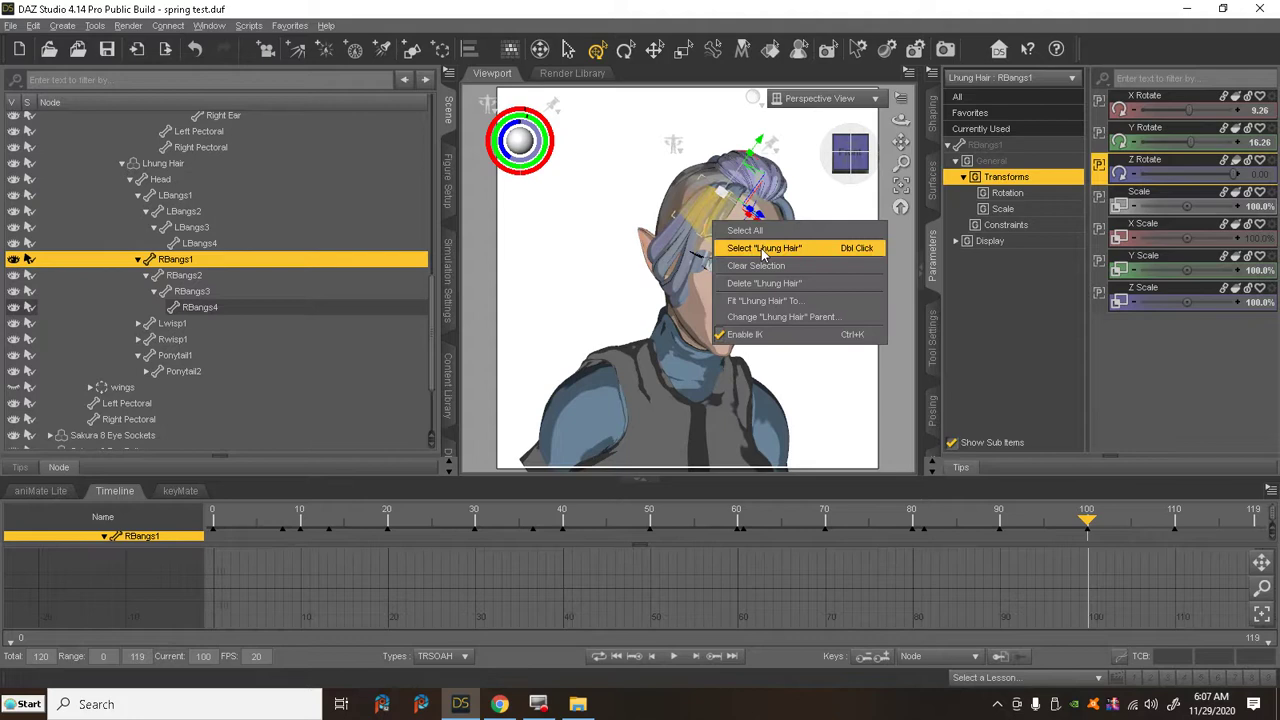
pyautogui.click(199, 283)
pyautogui.click(199, 262)
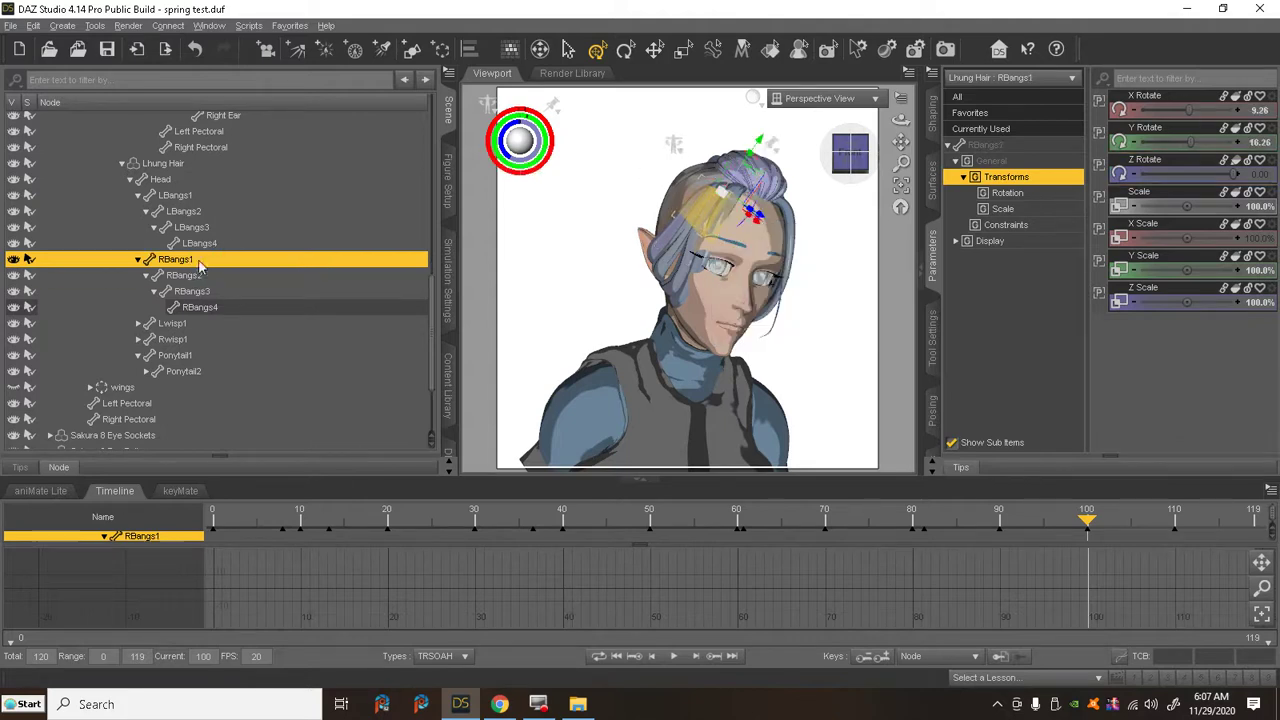
pyautogui.moveTo(1197, 146); pyautogui.dragTo(1190, 147)
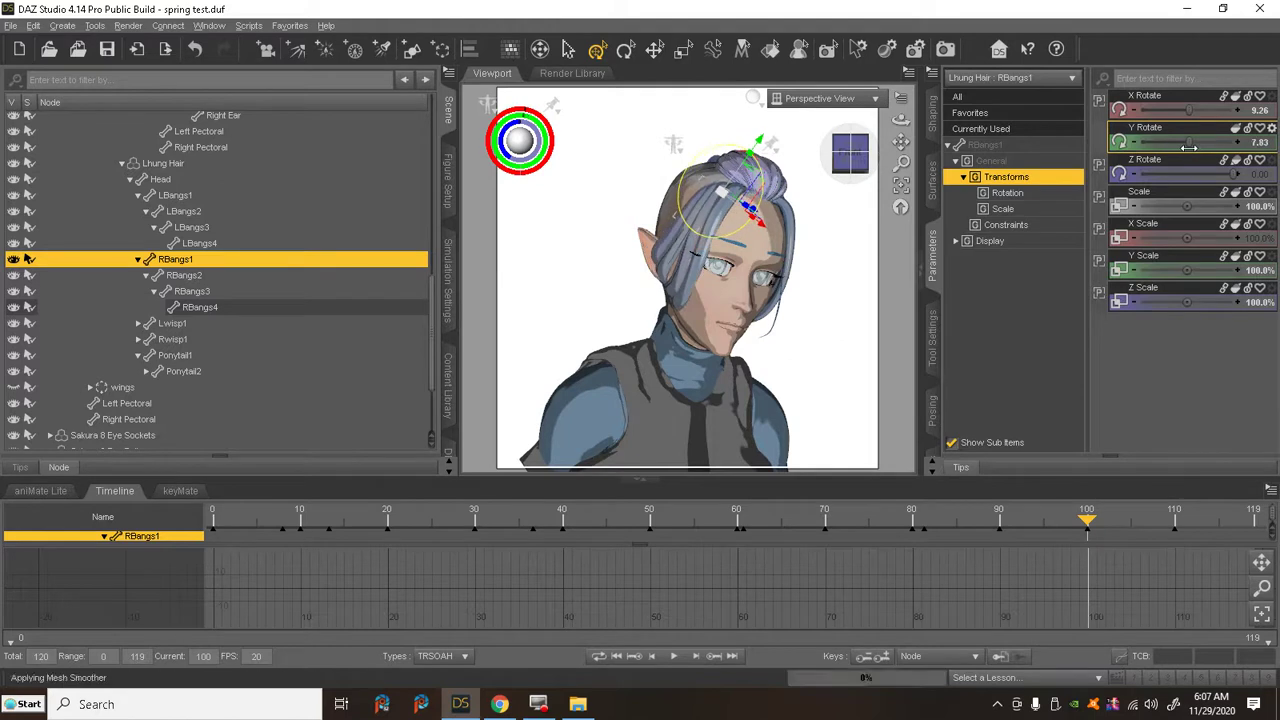
pyautogui.moveTo(850, 153)
pyautogui.mouseDown()
pyautogui.moveTo(832, 155)
pyautogui.moveTo(853, 154)
pyautogui.mouseUp()
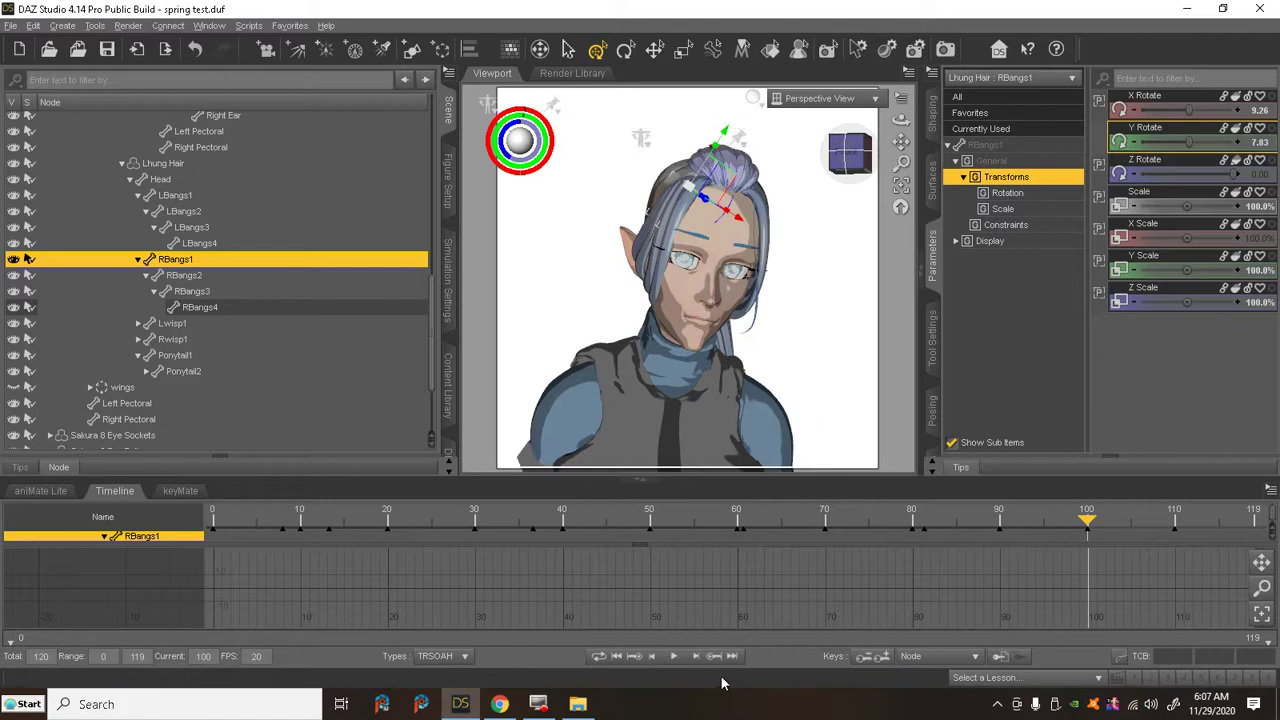
# - Advance to the keyframe at frame 110 and on to the last frame, and examine the bangs and ponytail
pyautogui.click(714, 656)
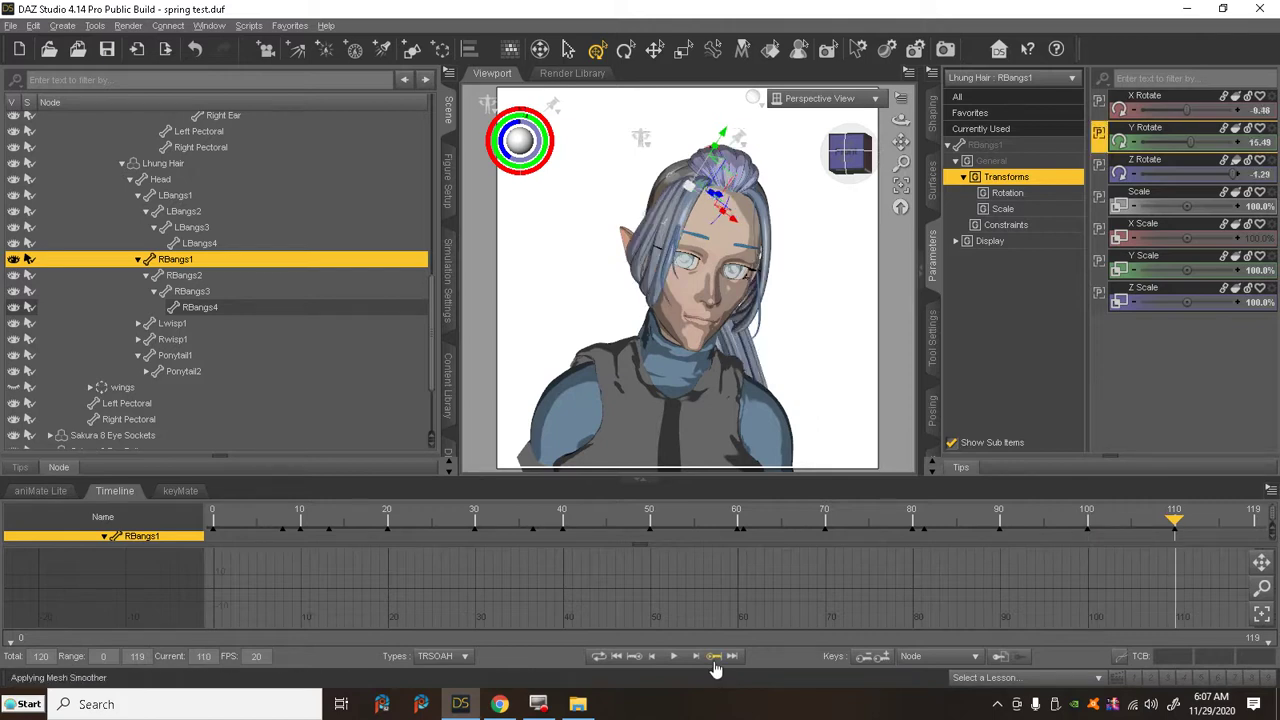
pyautogui.click(732, 656)
pyautogui.scroll(-4, 845, 302)
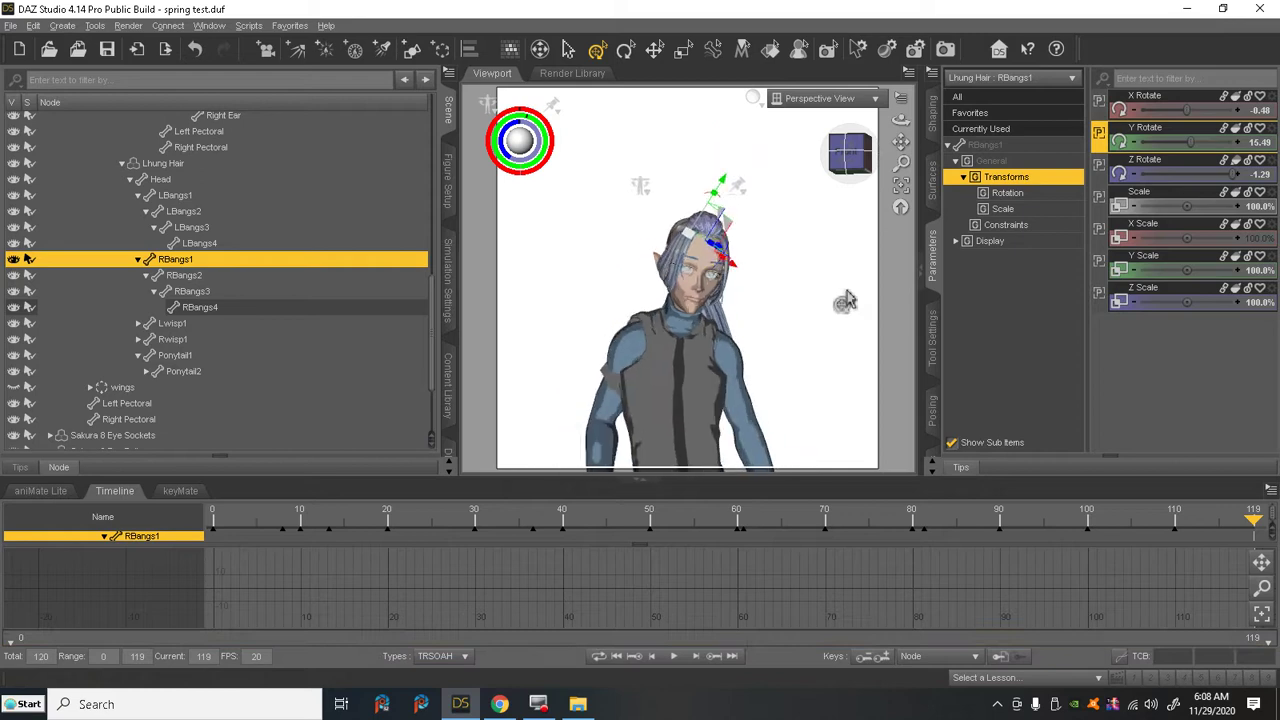
pyautogui.scroll(3, 845, 302)
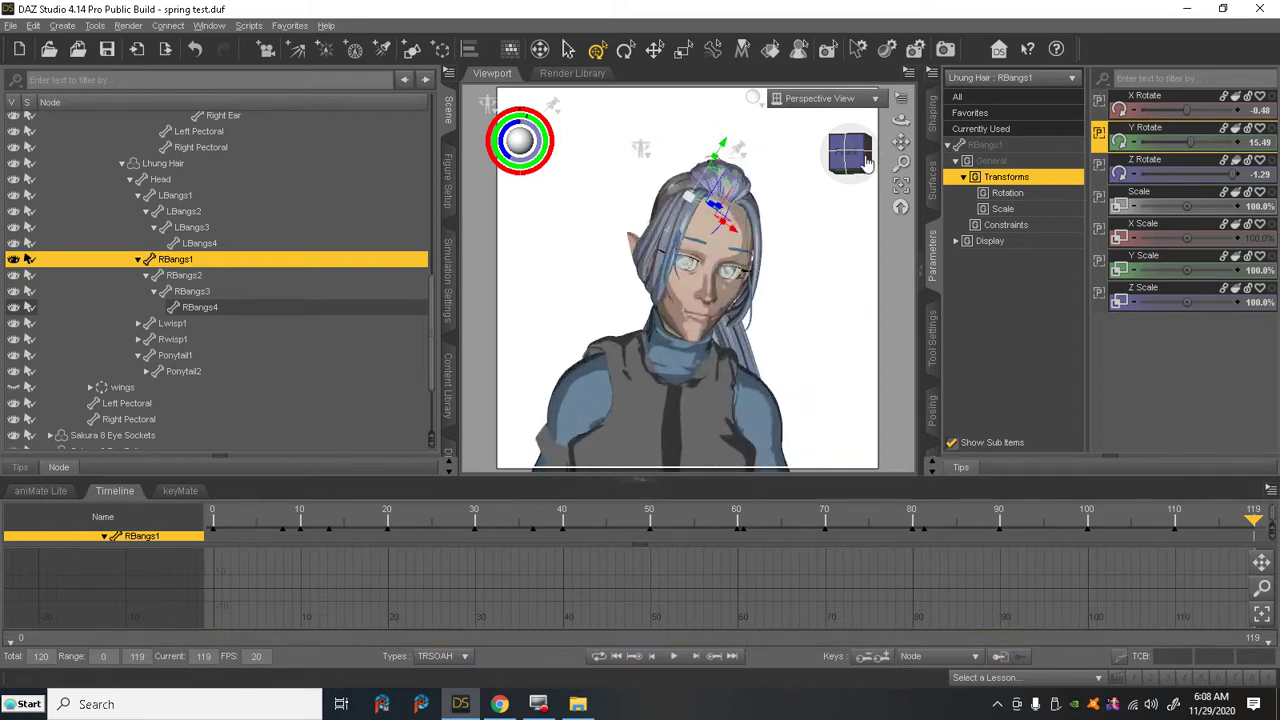
pyautogui.moveTo(866, 164)
pyautogui.mouseDown()
pyautogui.moveTo(752, 154)
pyautogui.moveTo(866, 177)
pyautogui.mouseUp()
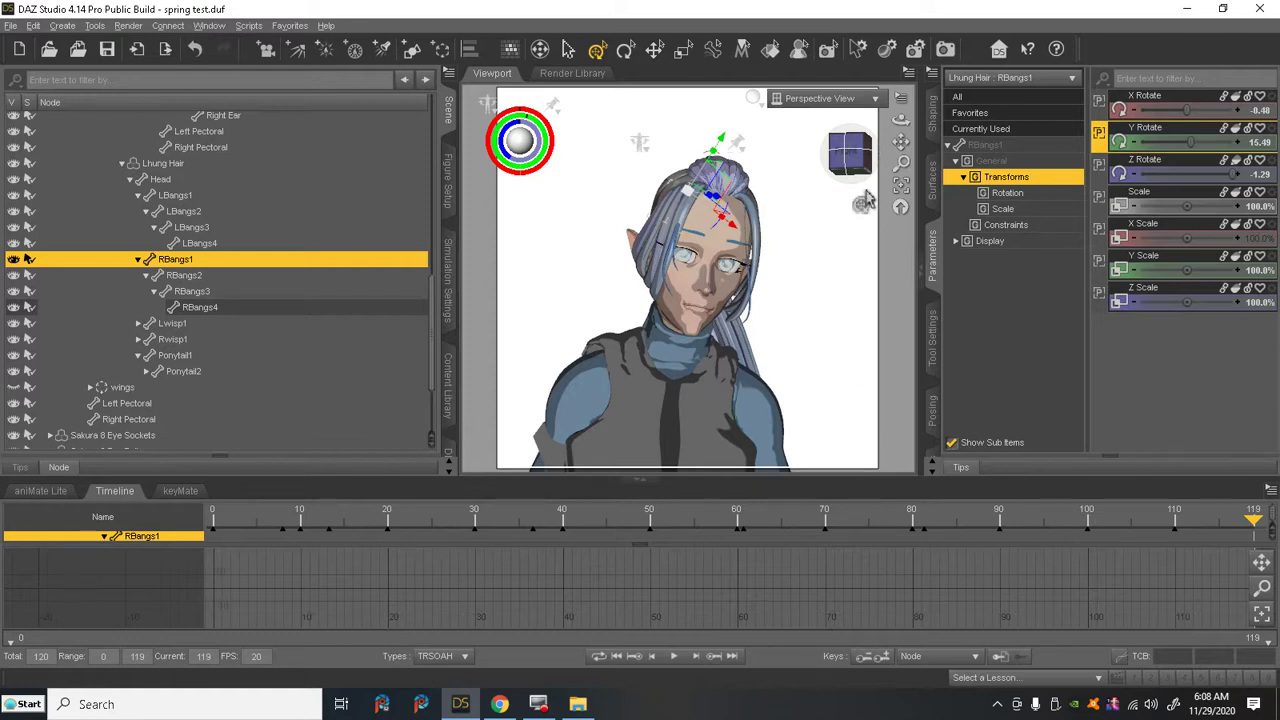
pyautogui.scroll(-2, 761, 303)
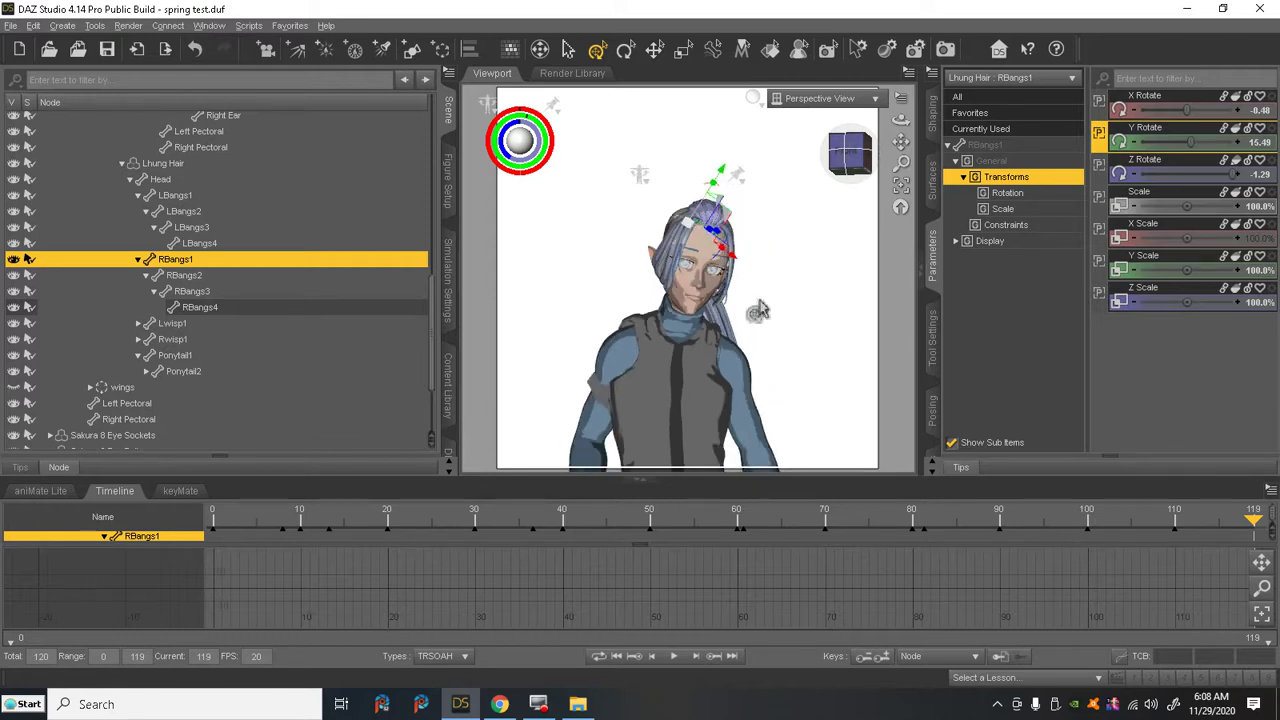
pyautogui.scroll(1, 761, 303)
pyautogui.moveTo(901, 124); pyautogui.dragTo(785, 153)
pyautogui.moveTo(901, 121); pyautogui.dragTo(1035, 121)
pyautogui.moveTo(850, 152); pyautogui.dragTo(853, 160)
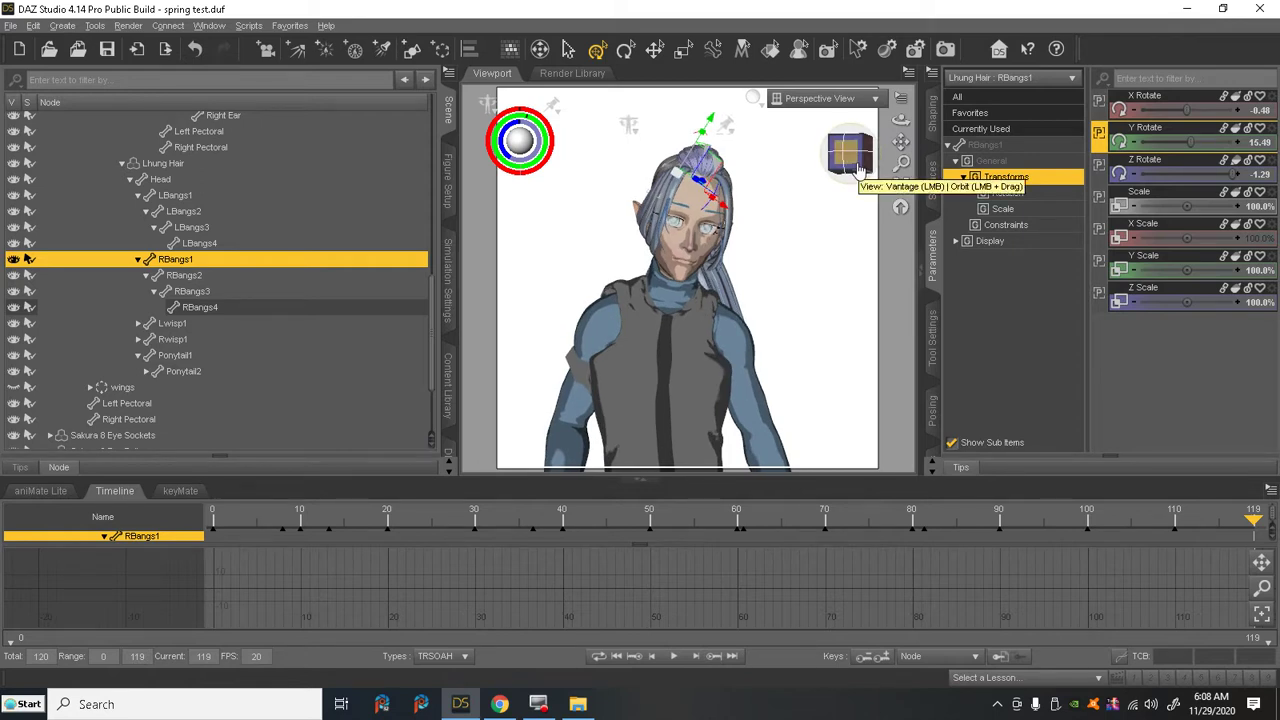
# - Create a new camera and parent it to the Neck Upper bone of the Viking Male Hair
pyautogui.scroll(6, 348, 167)
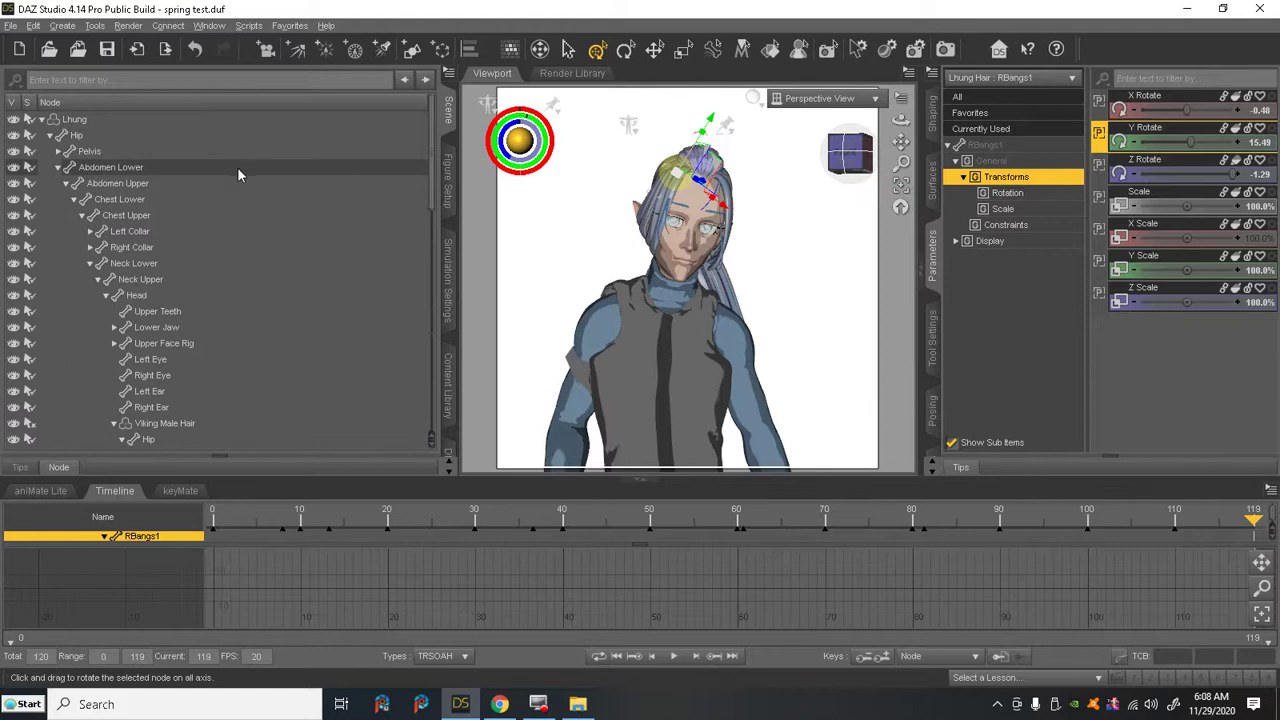
pyautogui.click(112, 135)
pyautogui.click(72, 120)
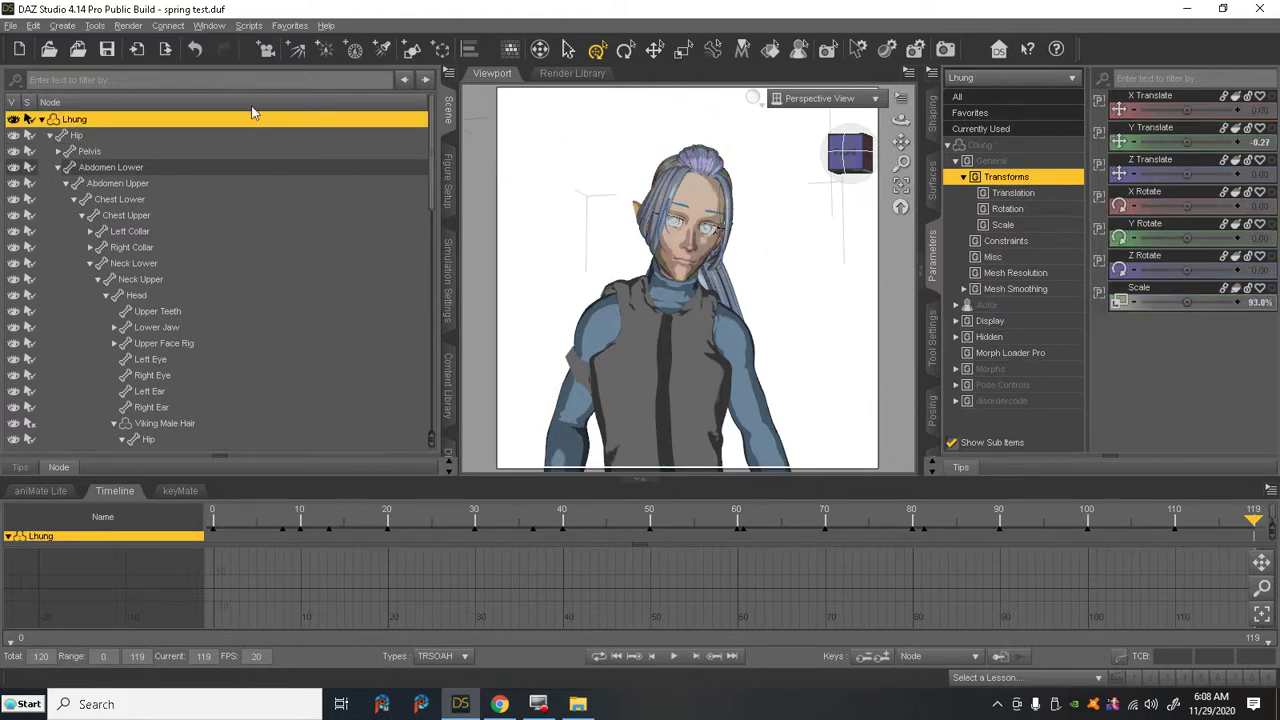
pyautogui.click(266, 49)
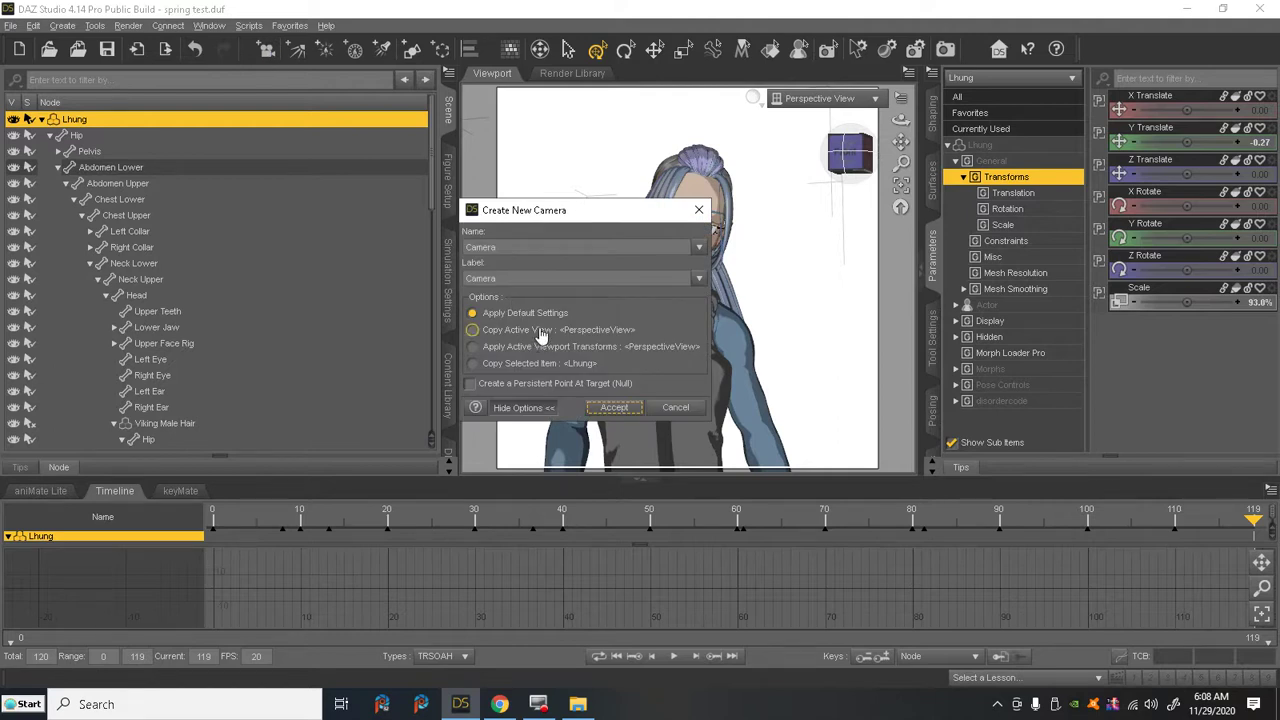
pyautogui.click(613, 408)
pyautogui.moveTo(84, 445); pyautogui.dragTo(212, 272)
# - View the scene through the new camera, reparent it to the Viking Male Hair's Head bone and orbit it to face the character
pyautogui.click(820, 99)
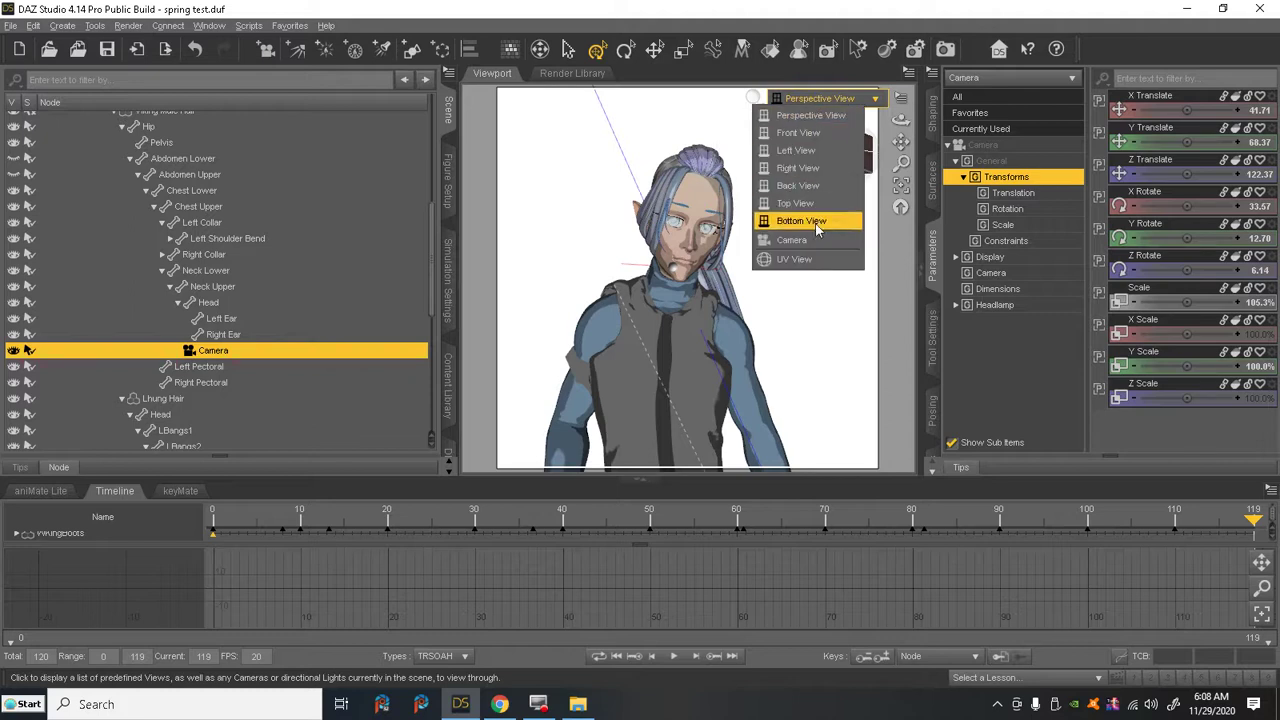
pyautogui.click(817, 250)
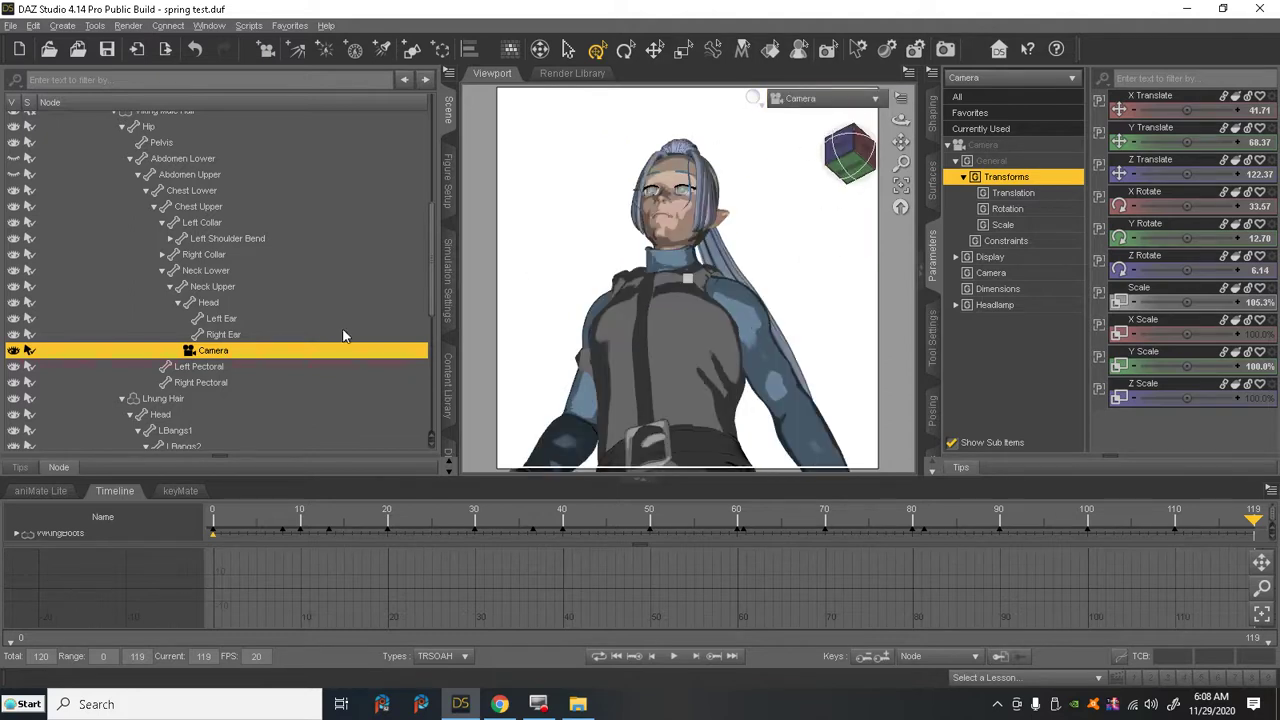
pyautogui.moveTo(212, 352); pyautogui.dragTo(210, 303)
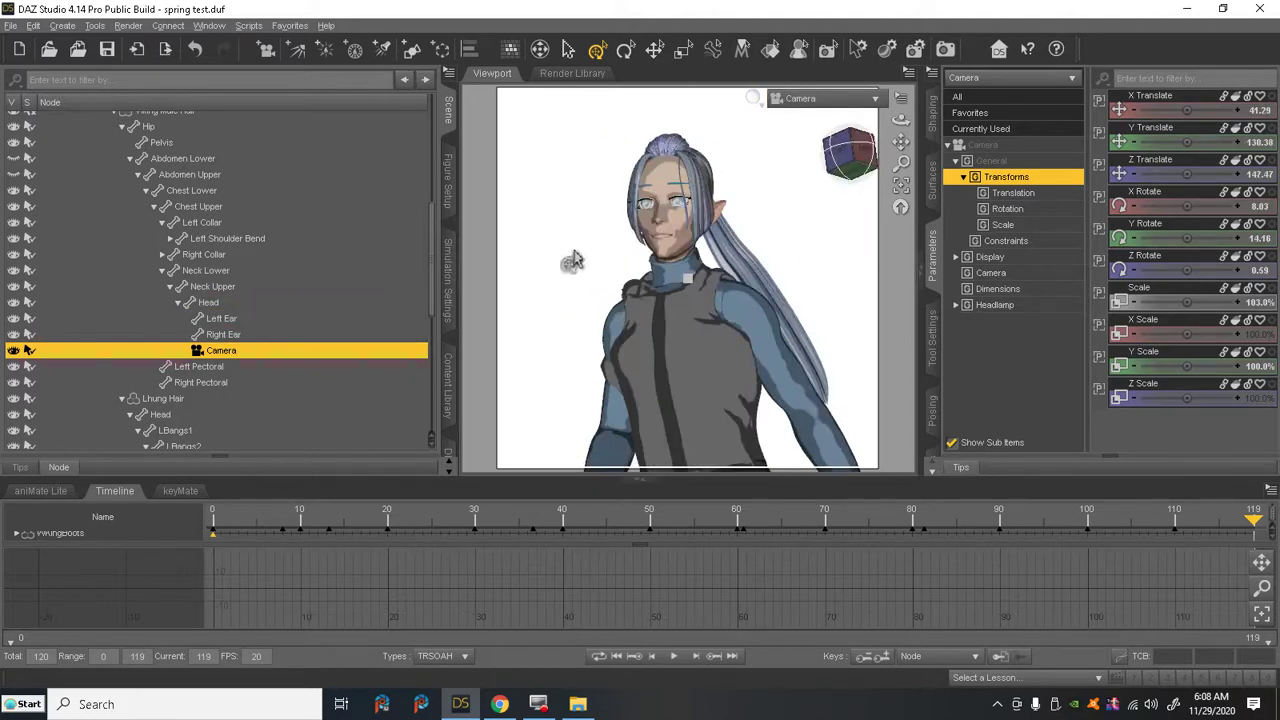
pyautogui.moveTo(851, 158); pyautogui.dragTo(835, 201)
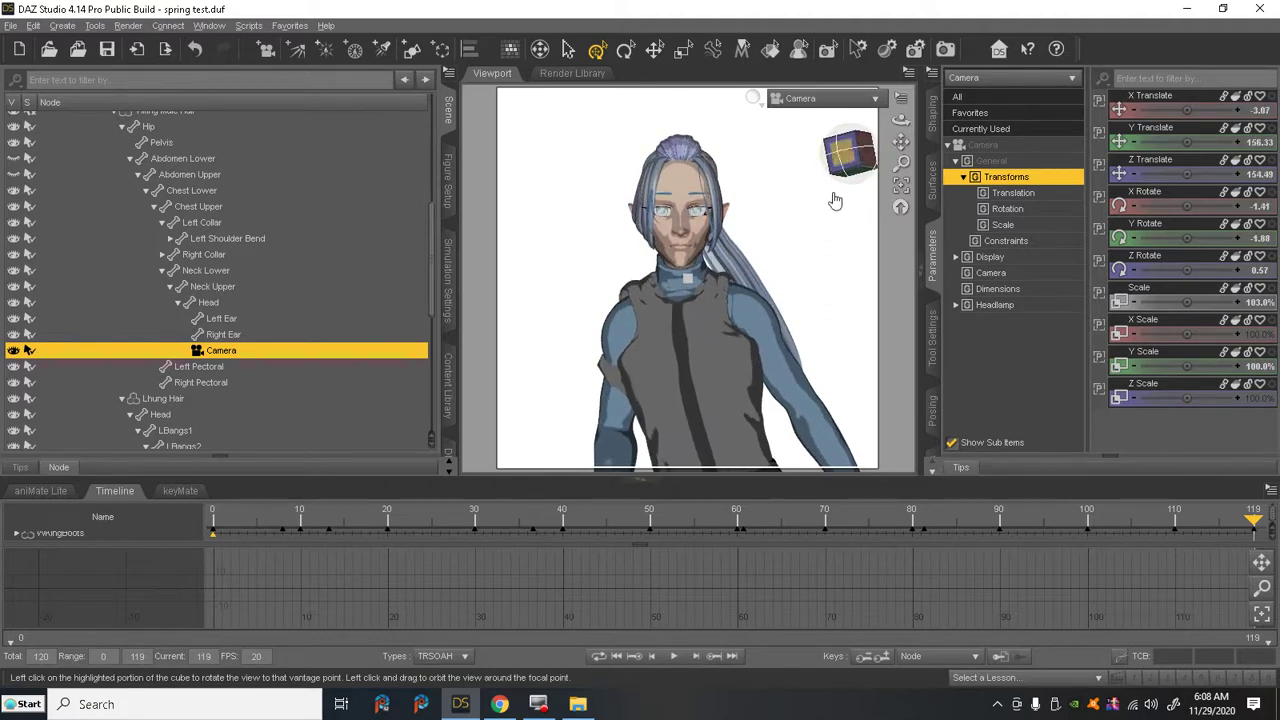
# - Play the animation through the head-mounted camera, pause it and step back to frame 86 to check the bangs
pyautogui.click(675, 664)
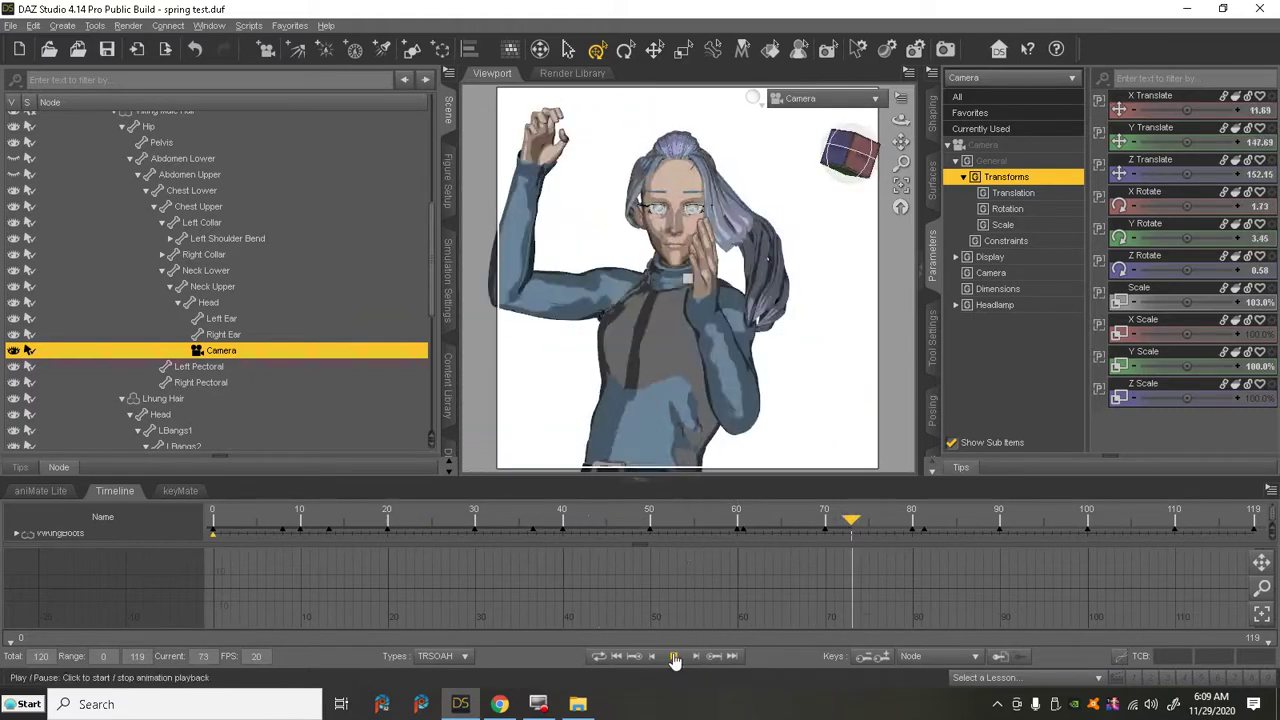
pyautogui.click(674, 657)
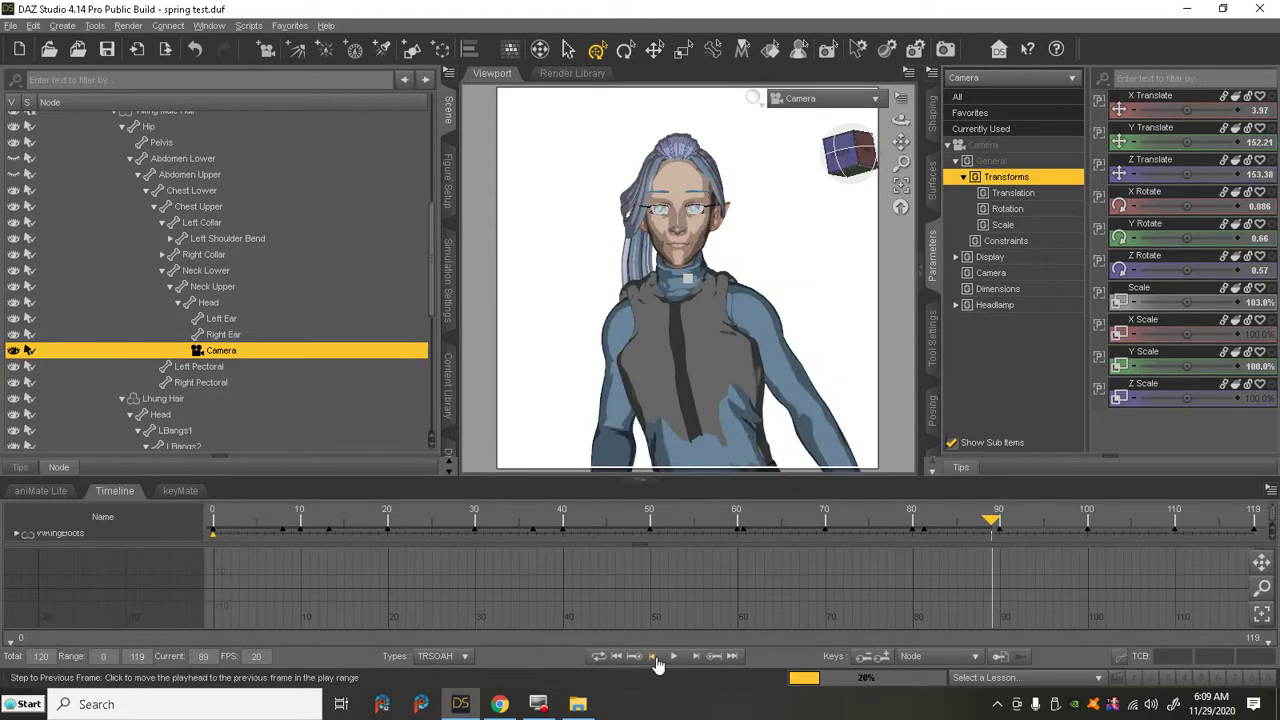
pyautogui.click(652, 657)
pyautogui.click(652, 657)
pyautogui.click(652, 657)
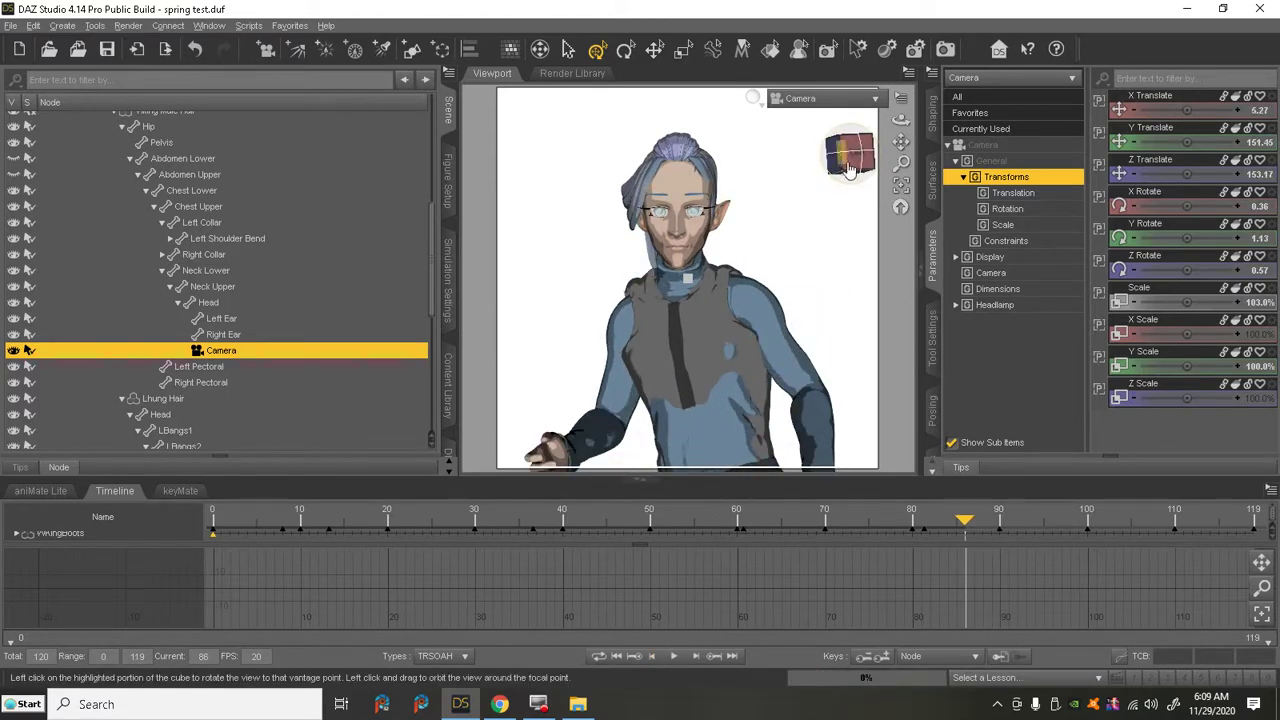
# - At frame 86, delete the keys of the LBangs1 bone and set its Z Rotate to about 10.14
pyautogui.moveTo(850, 152); pyautogui.dragTo(700, 207)
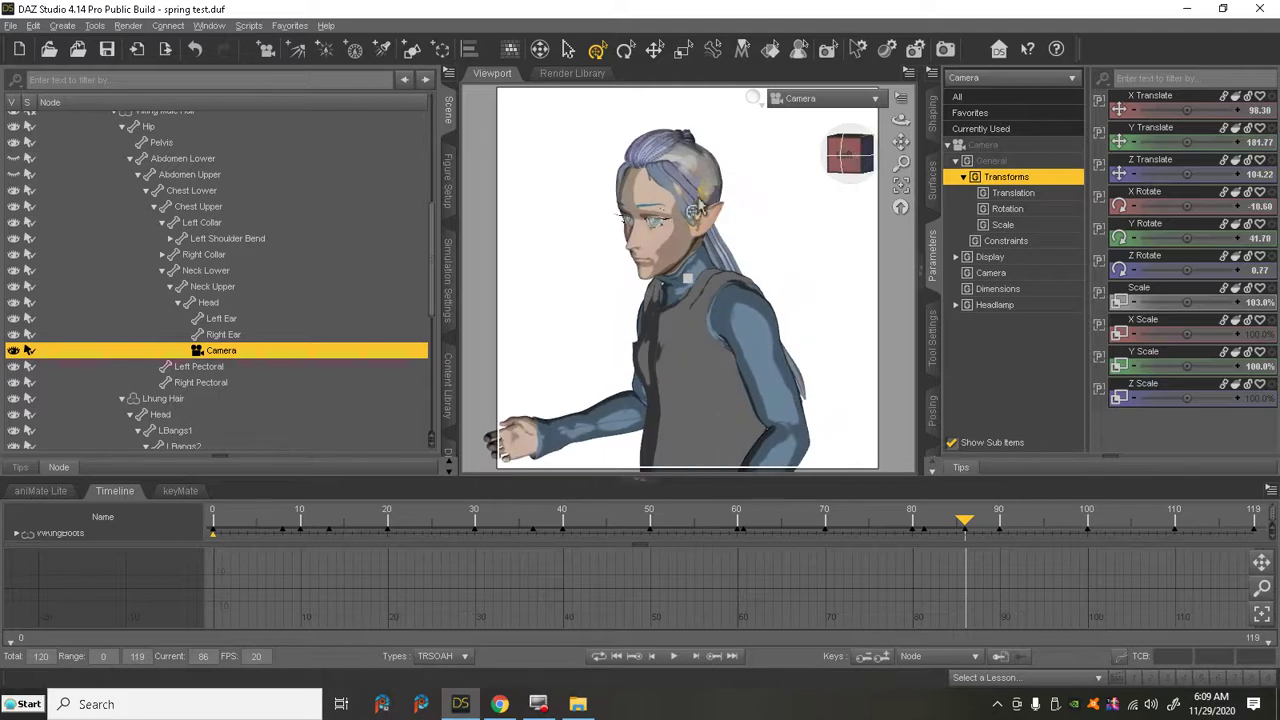
pyautogui.rightClick(672, 192)
pyautogui.click(740, 222)
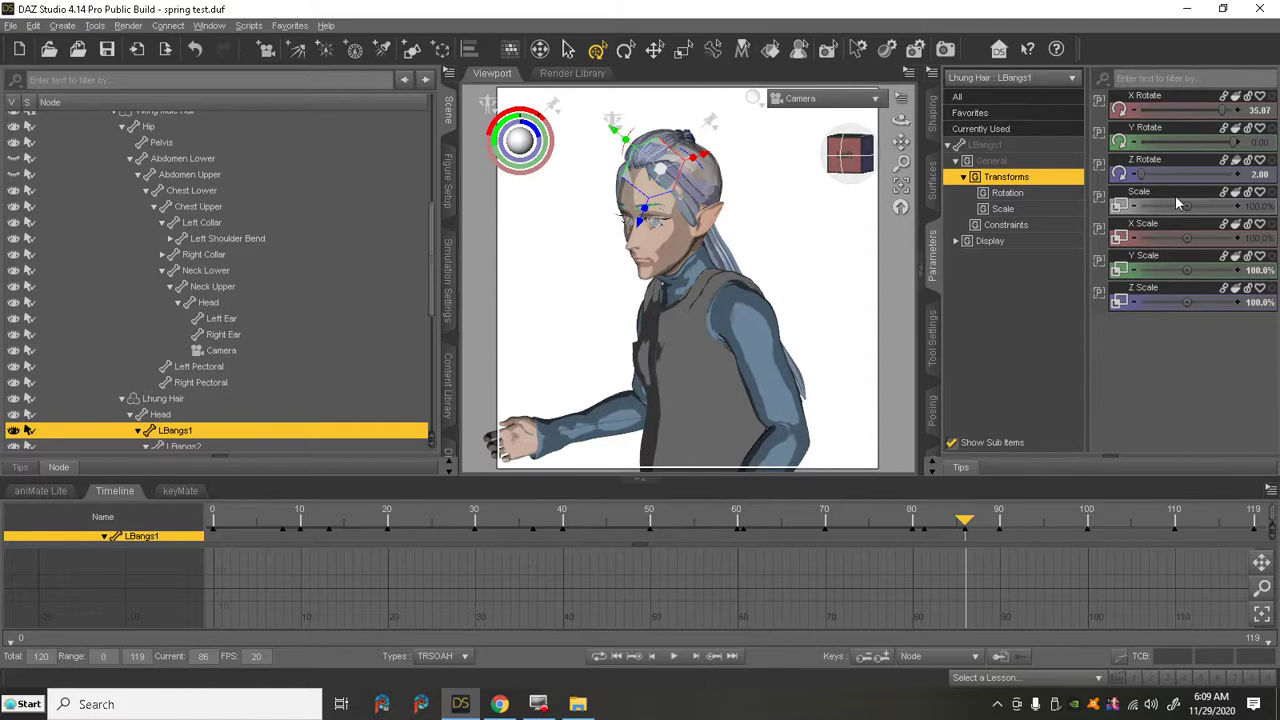
pyautogui.click(1271, 490)
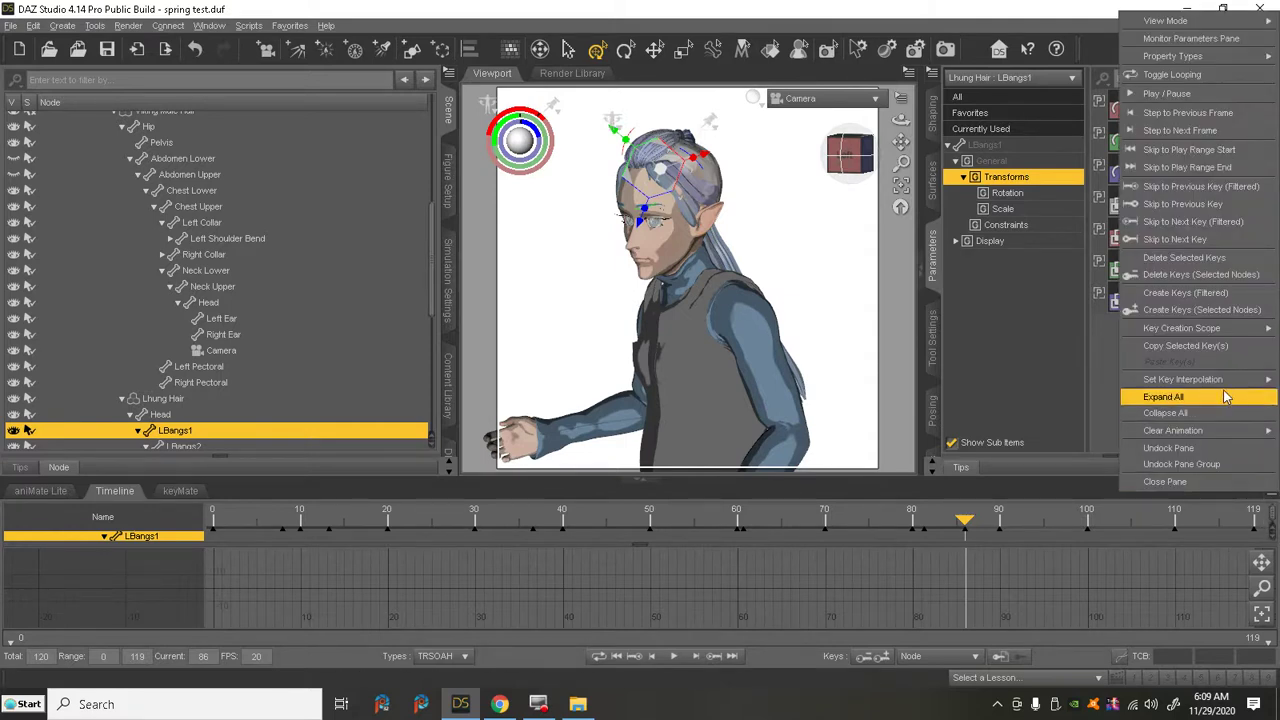
pyautogui.click(1207, 273)
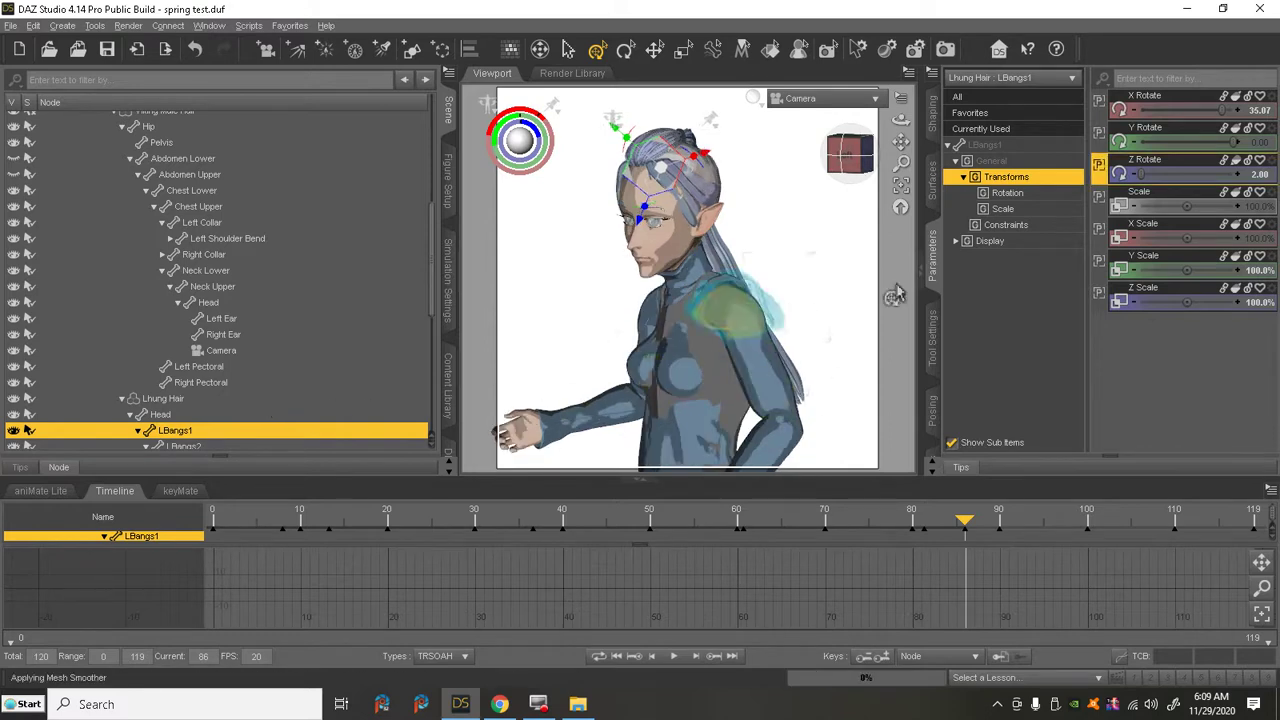
pyautogui.moveTo(1143, 176); pyautogui.dragTo(1149, 174)
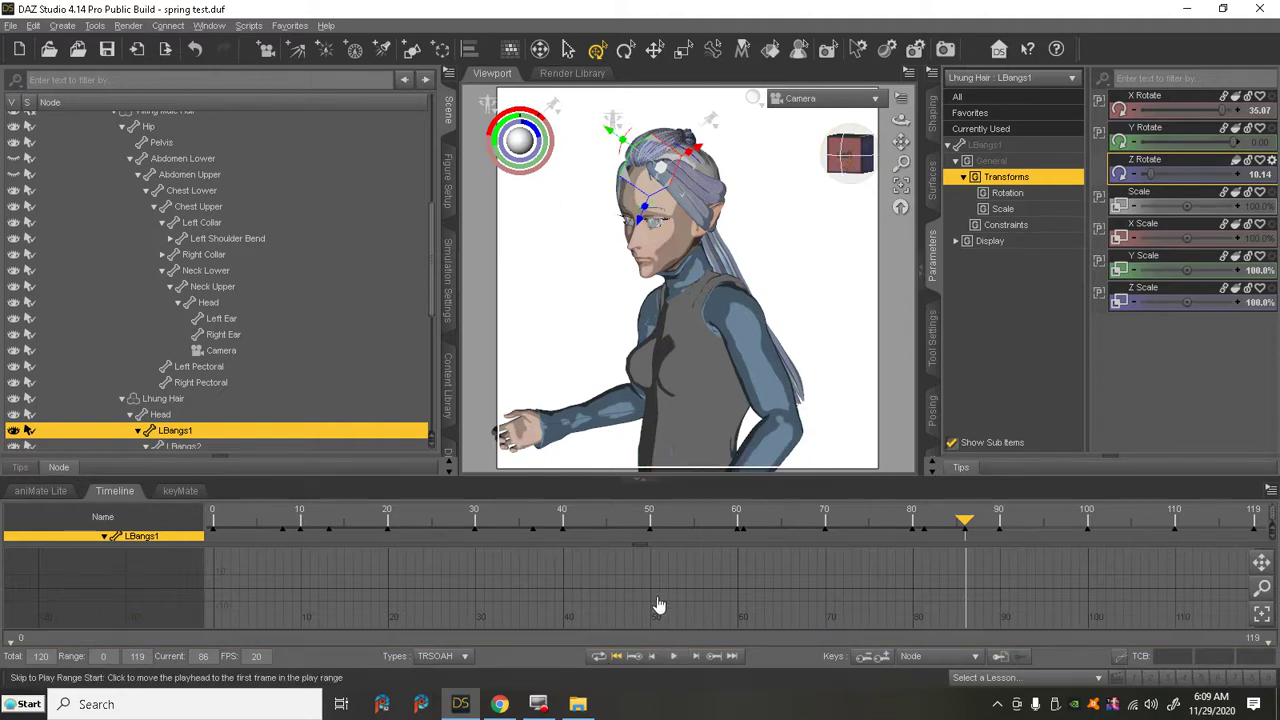
# - Play the animation from the first frame through the head-mounted camera, stop it and orbit around to the character's side
pyautogui.press('Home')
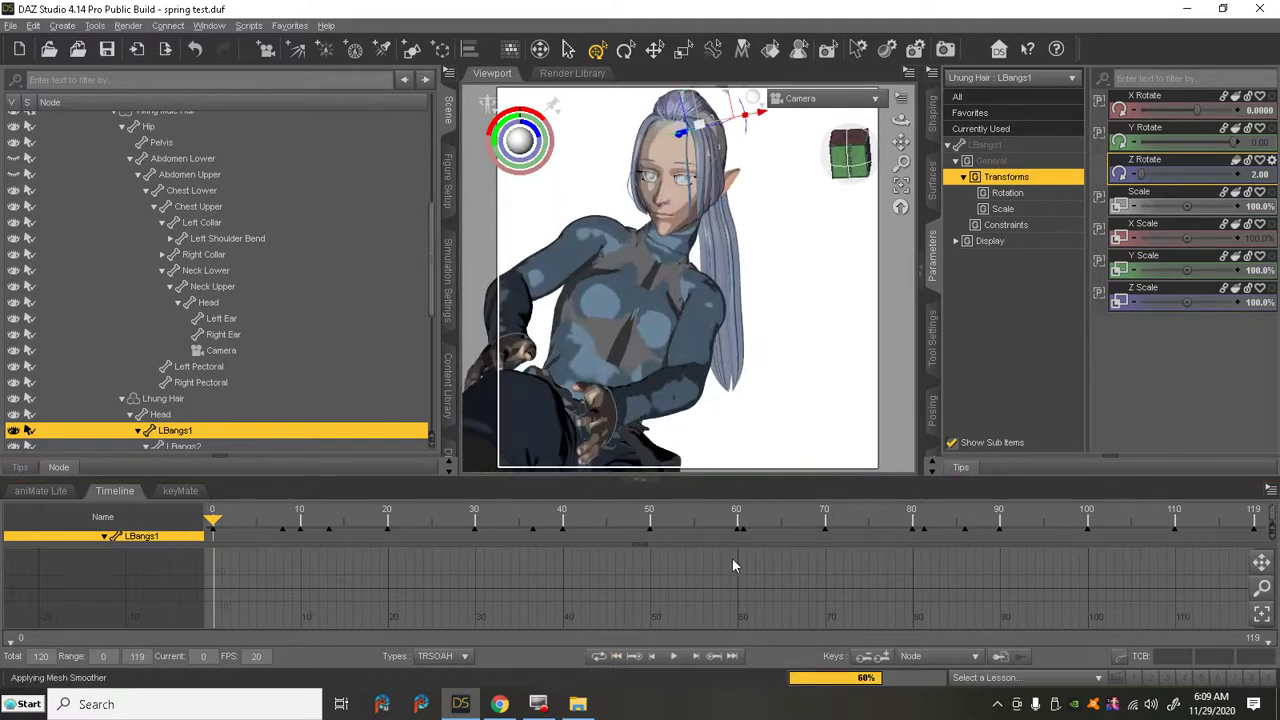
pyautogui.click(674, 658)
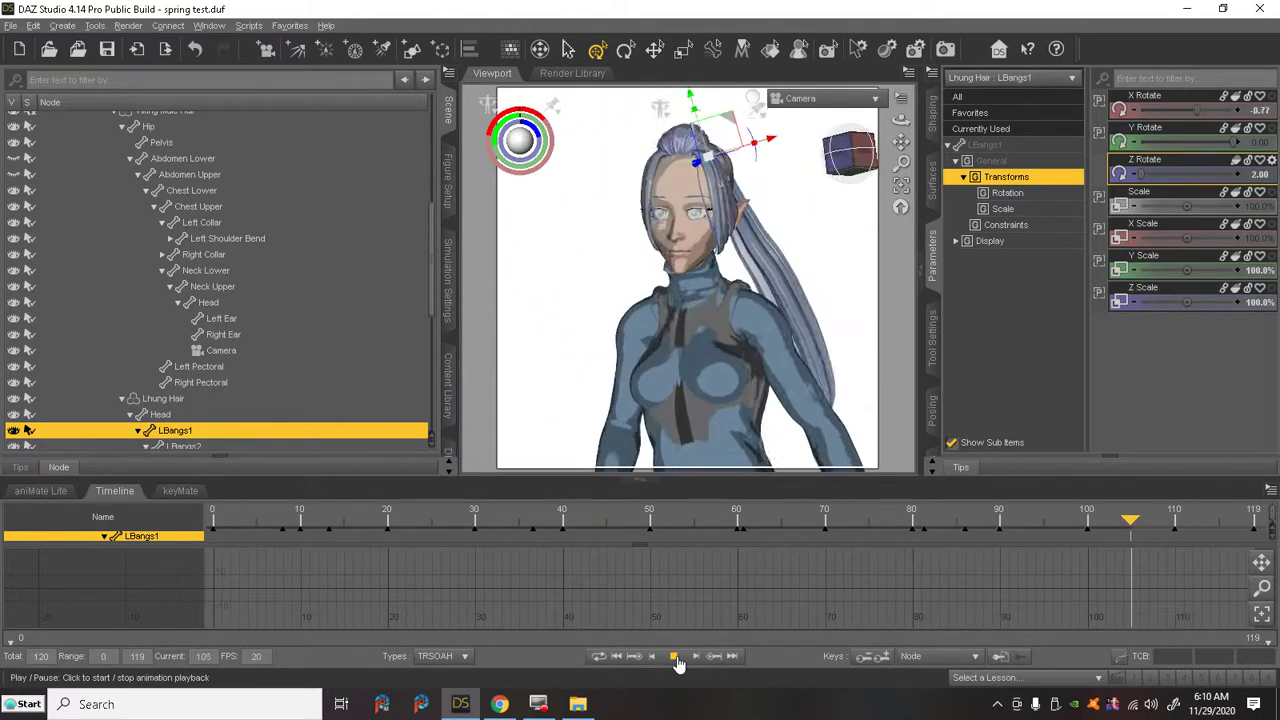
pyautogui.click(675, 658)
pyautogui.keyDown('alt'); pyautogui.moveTo(810, 210); pyautogui.dragTo(778, 256); pyautogui.keyUp('alt')
pyautogui.moveTo(900, 141); pyautogui.dragTo(860, 200)
# - Select the Lhung Hair figure, collapse the timeline and reframe the camera on the seated character from the side
pyautogui.scroll(6, 244, 241)
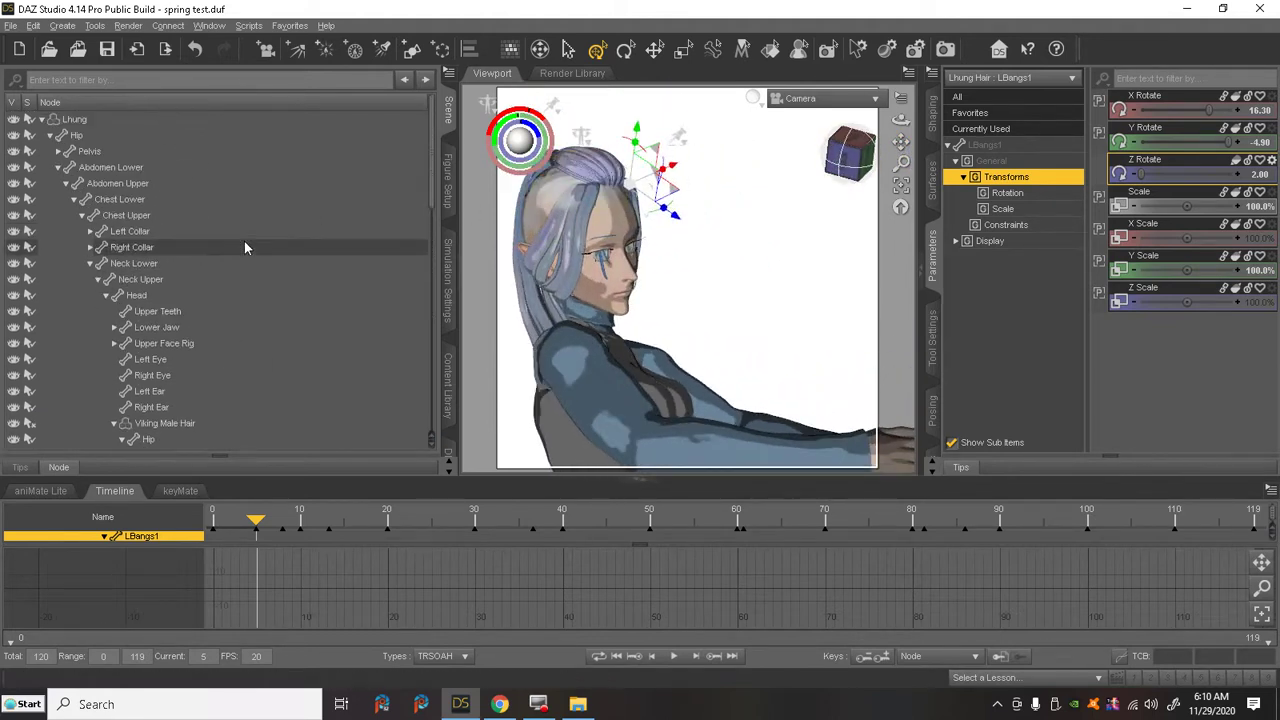
pyautogui.click(80, 121)
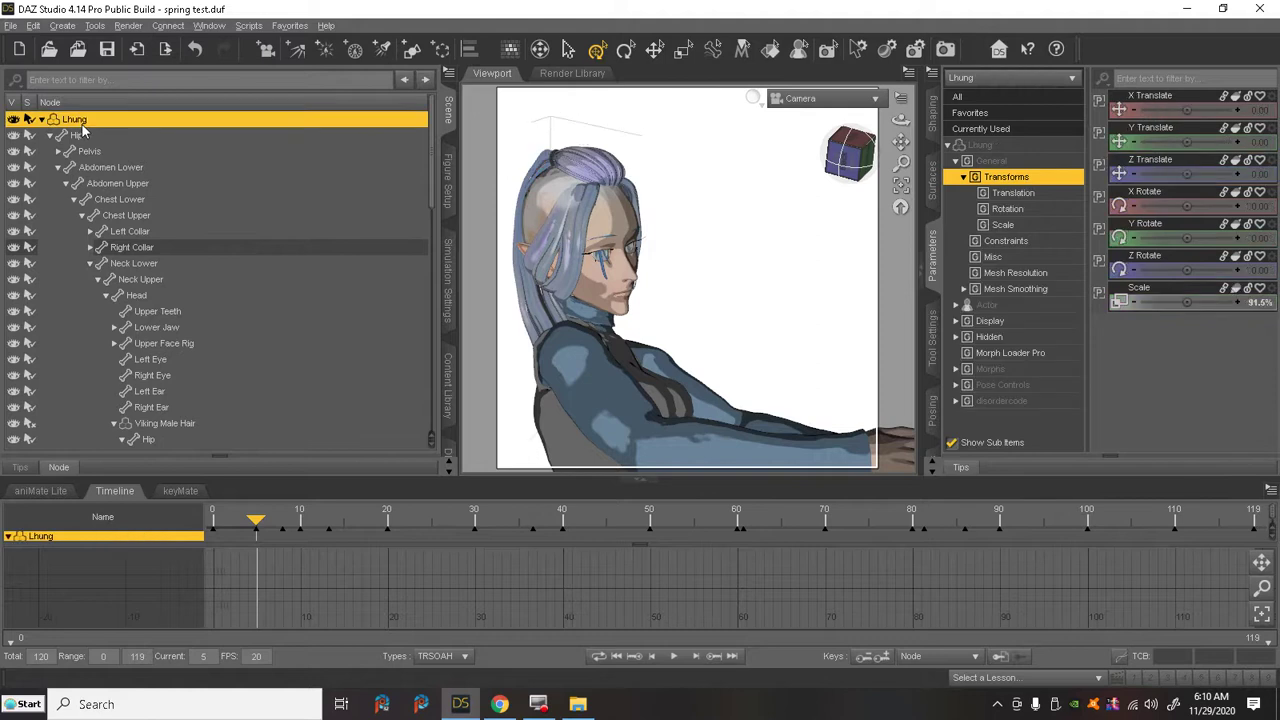
pyautogui.rightClick(525, 320)
pyautogui.click(640, 335)
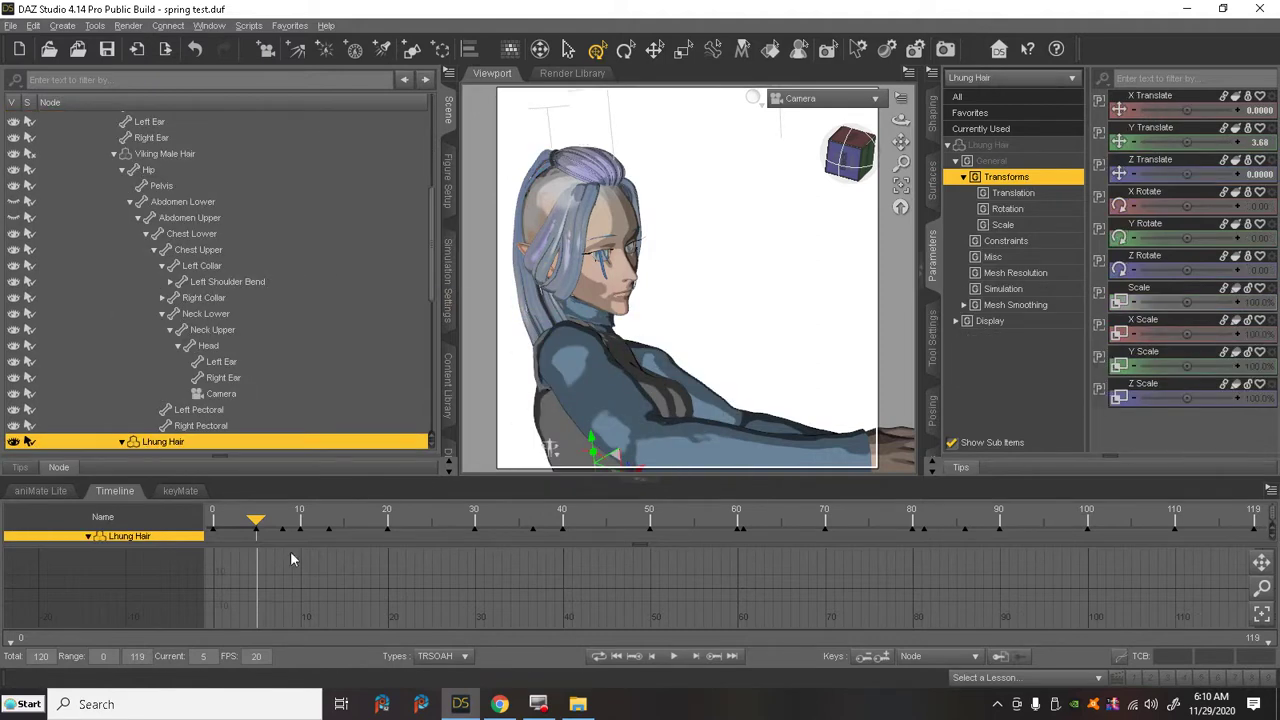
pyautogui.click(115, 492)
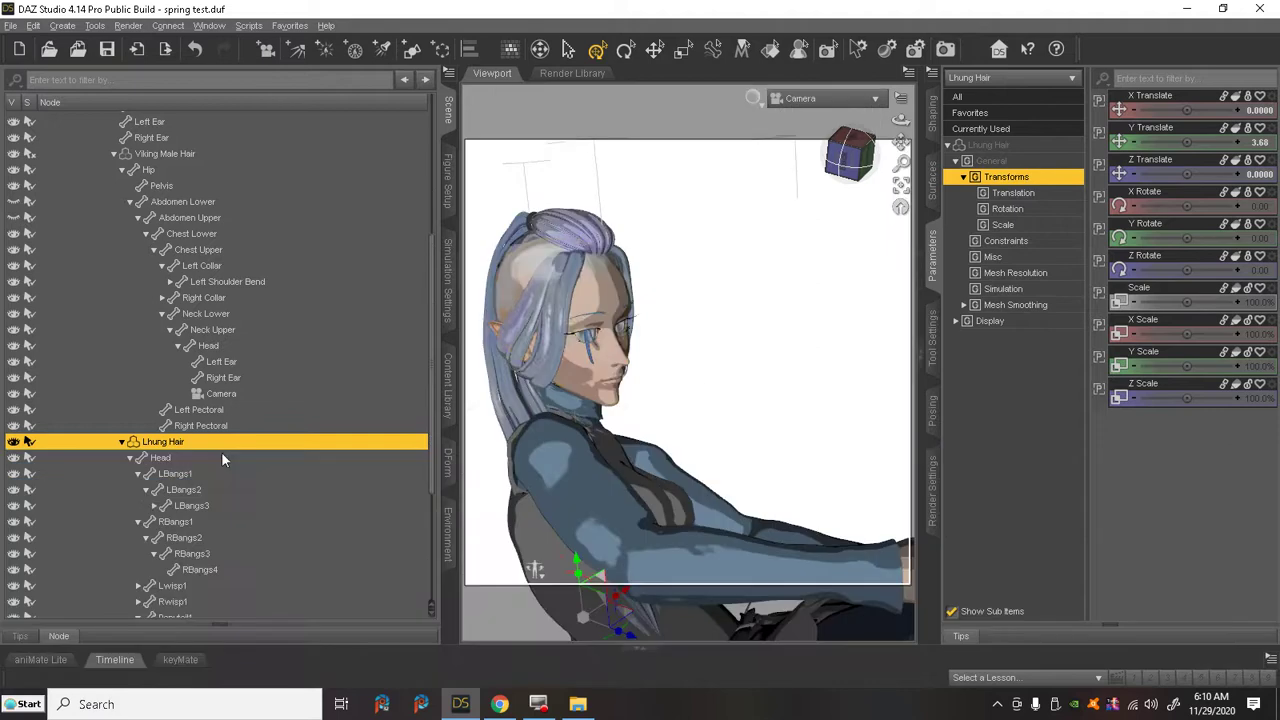
pyautogui.moveTo(901, 140); pyautogui.dragTo(955, 115)
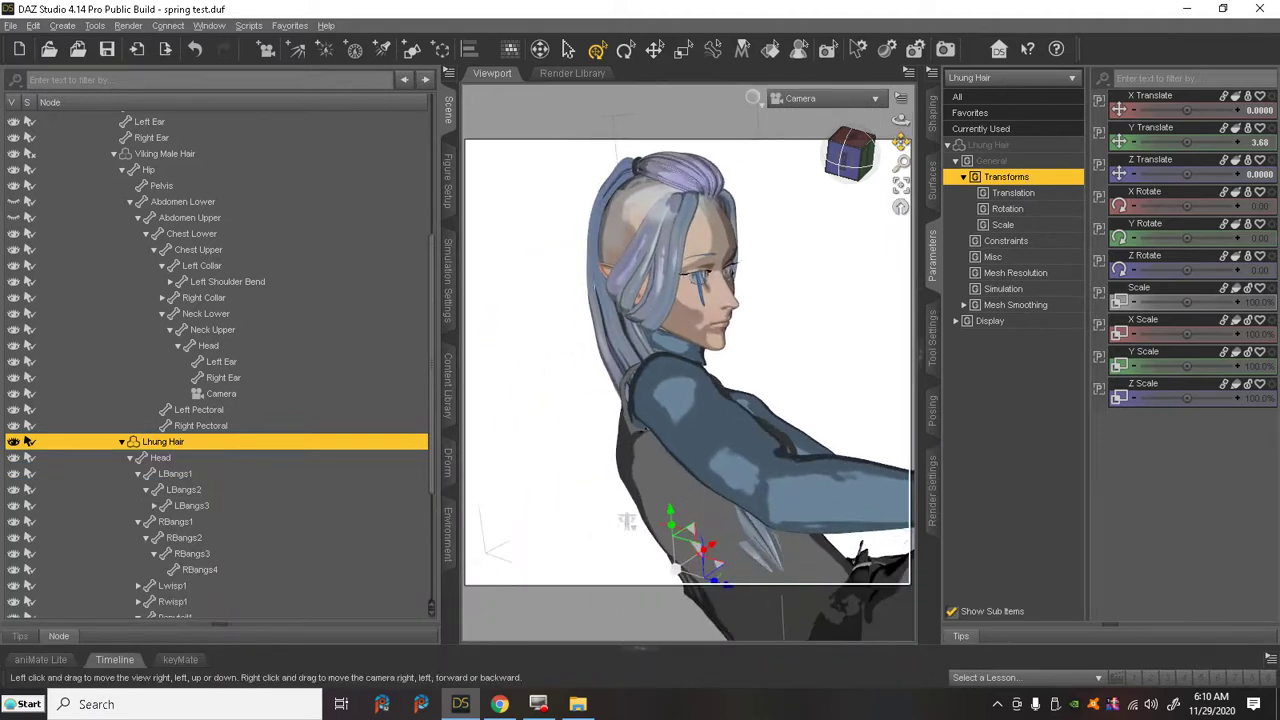
pyautogui.moveTo(850, 155); pyautogui.dragTo(900, 143)
pyautogui.scroll(-3, 716, 292)
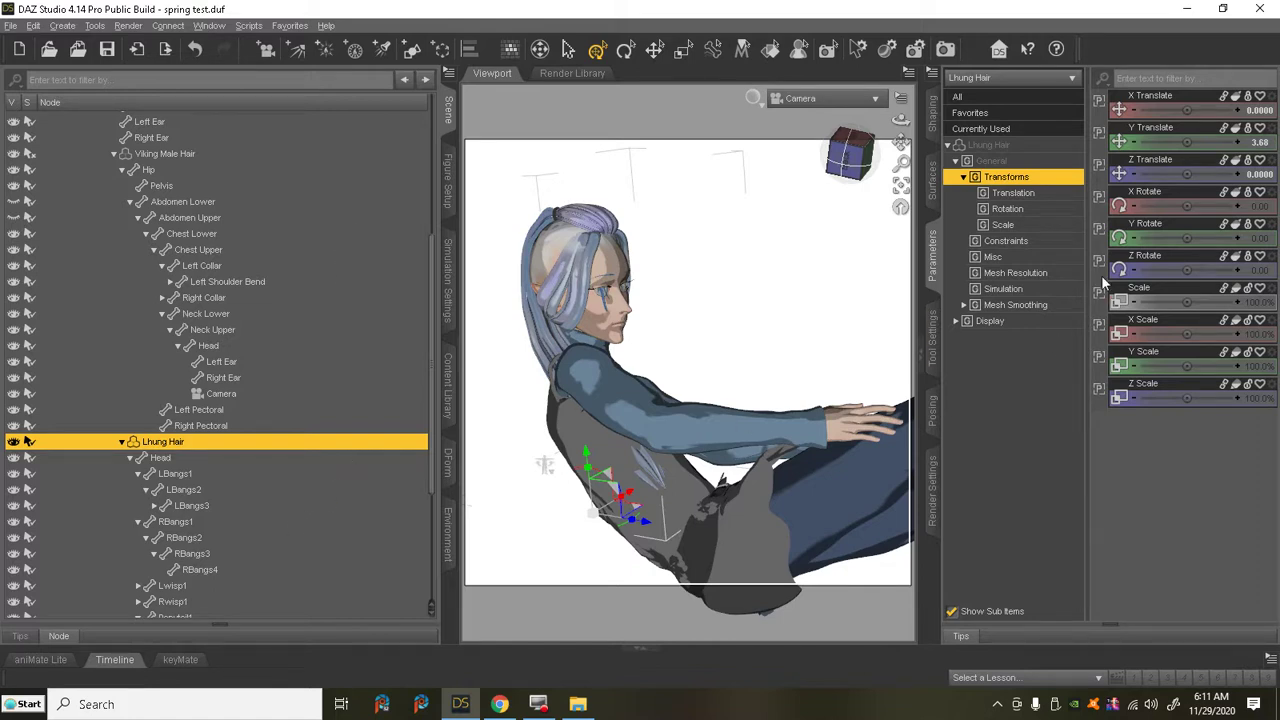
# - Set the Dynamics Strength of the Lhung Hair's hair and hair_soft surfaces to 0.71
pyautogui.click(932, 165)
pyautogui.click(1020, 160)
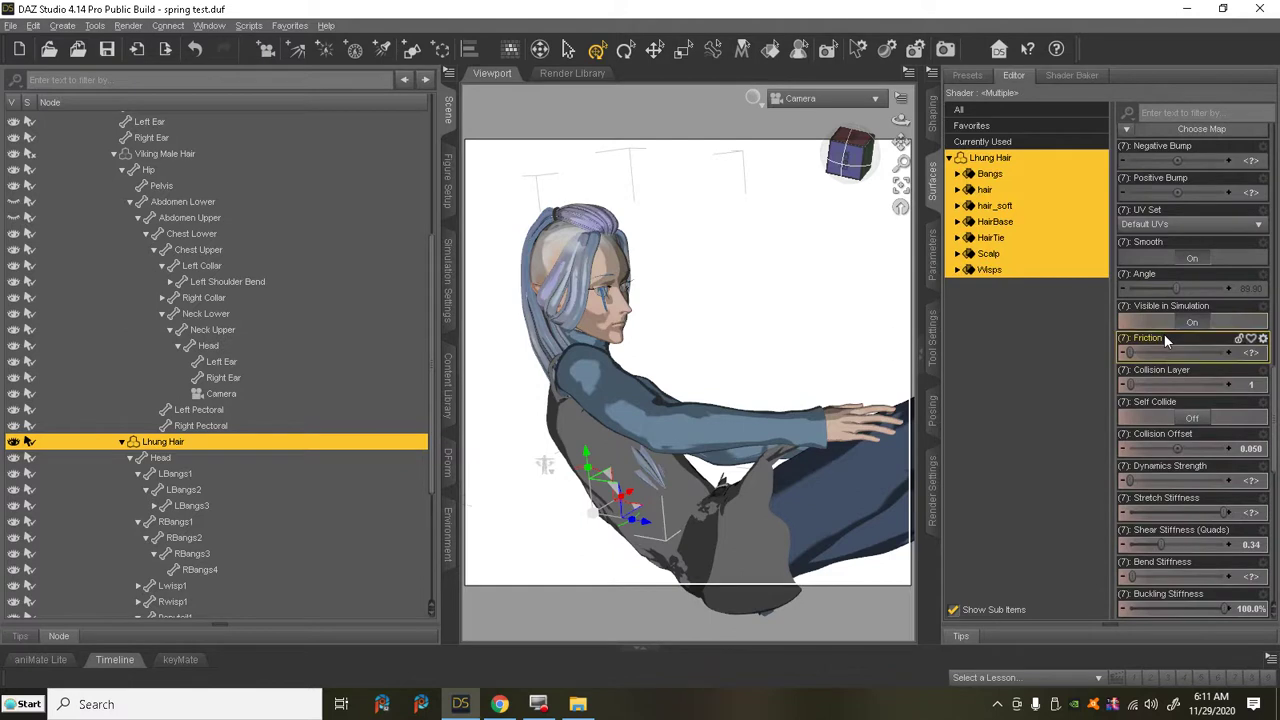
pyautogui.scroll(-3, 1181, 395)
pyautogui.click(1130, 385)
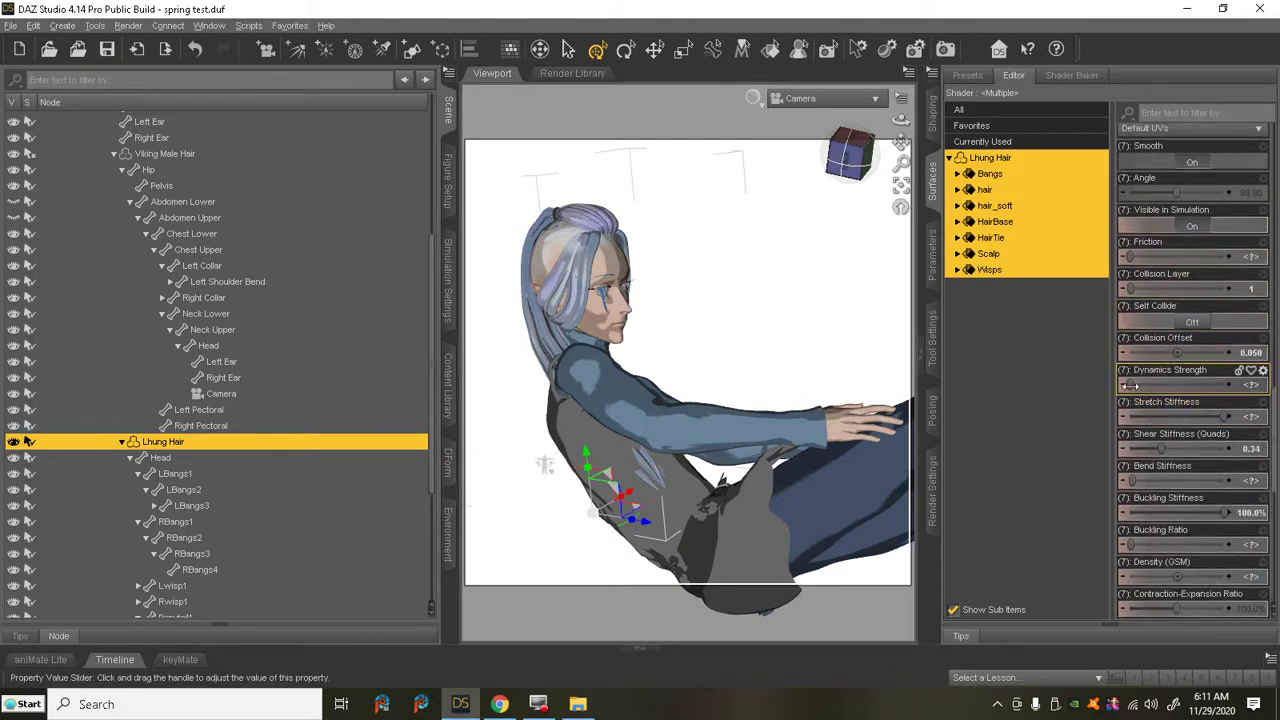
pyautogui.click(992, 192)
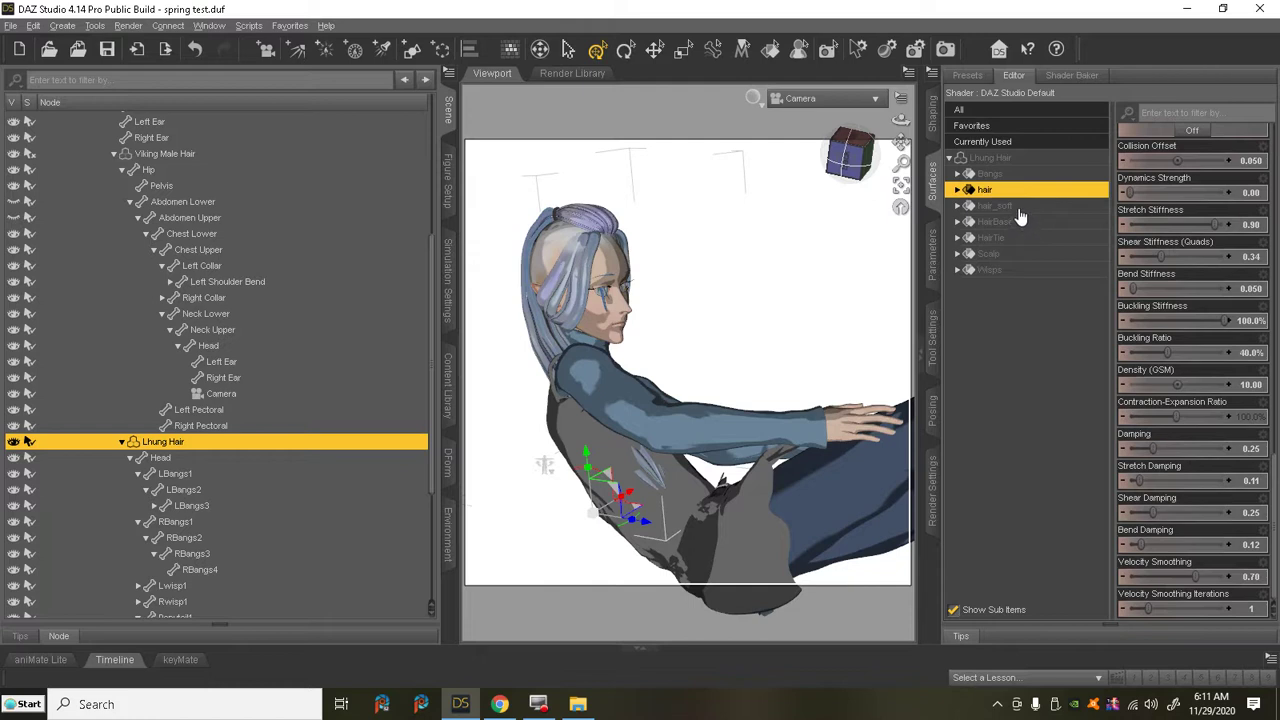
pyautogui.keyDown('ctrl'); pyautogui.click(1018, 208); pyautogui.keyUp('ctrl')
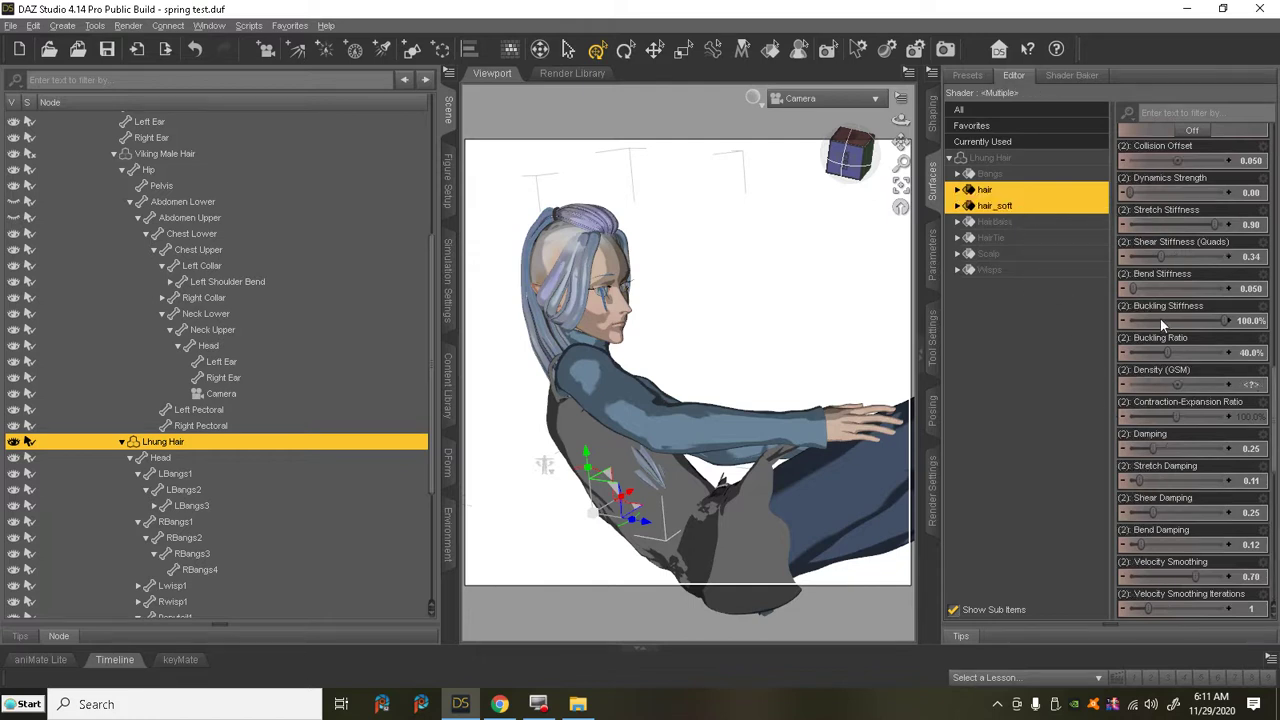
pyautogui.moveTo(1160, 191); pyautogui.dragTo(1201, 196)
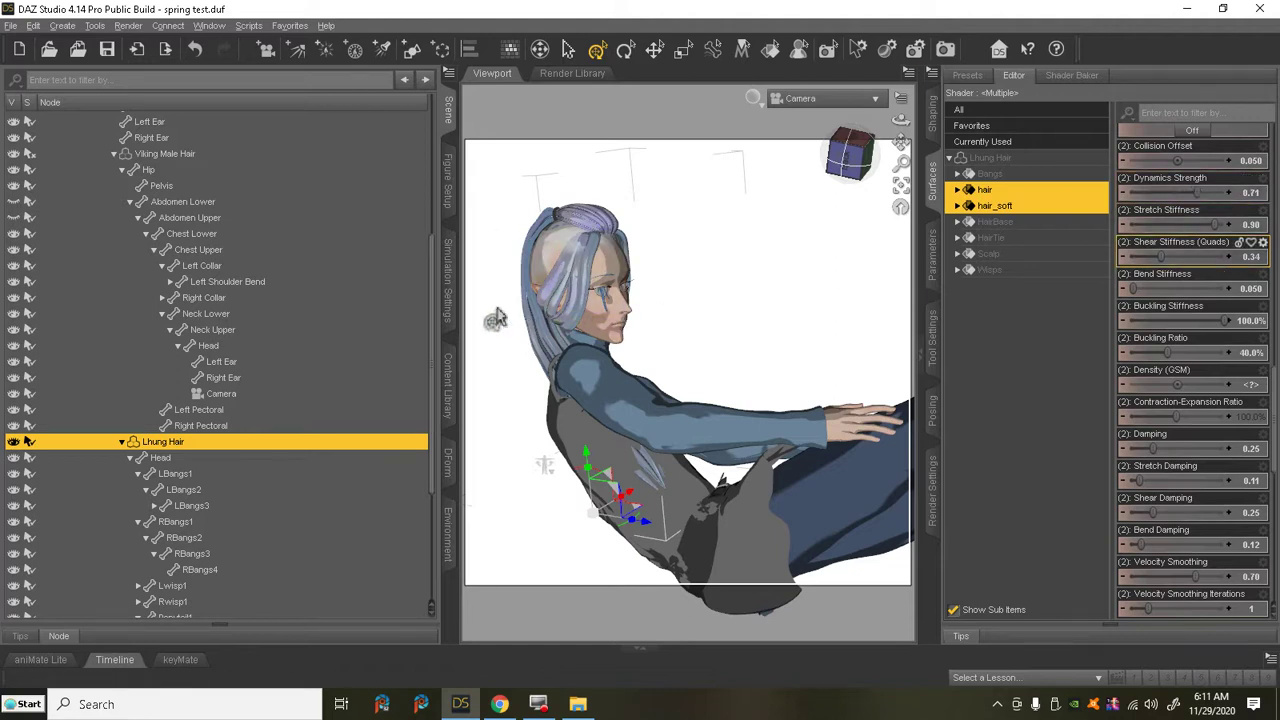
# - Set the dForce simulation to Current Frame with Start Bones From Memorized Pose on, and run the simulation
pyautogui.click(447, 300)
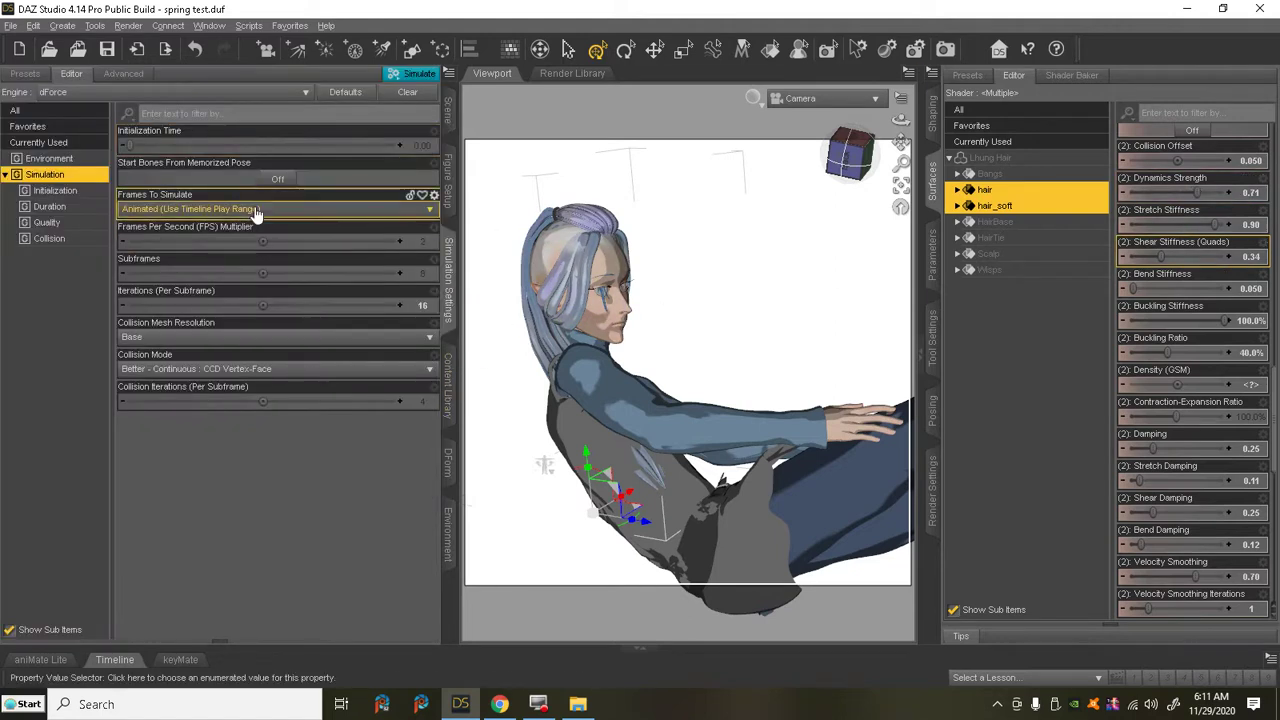
pyautogui.click(238, 211)
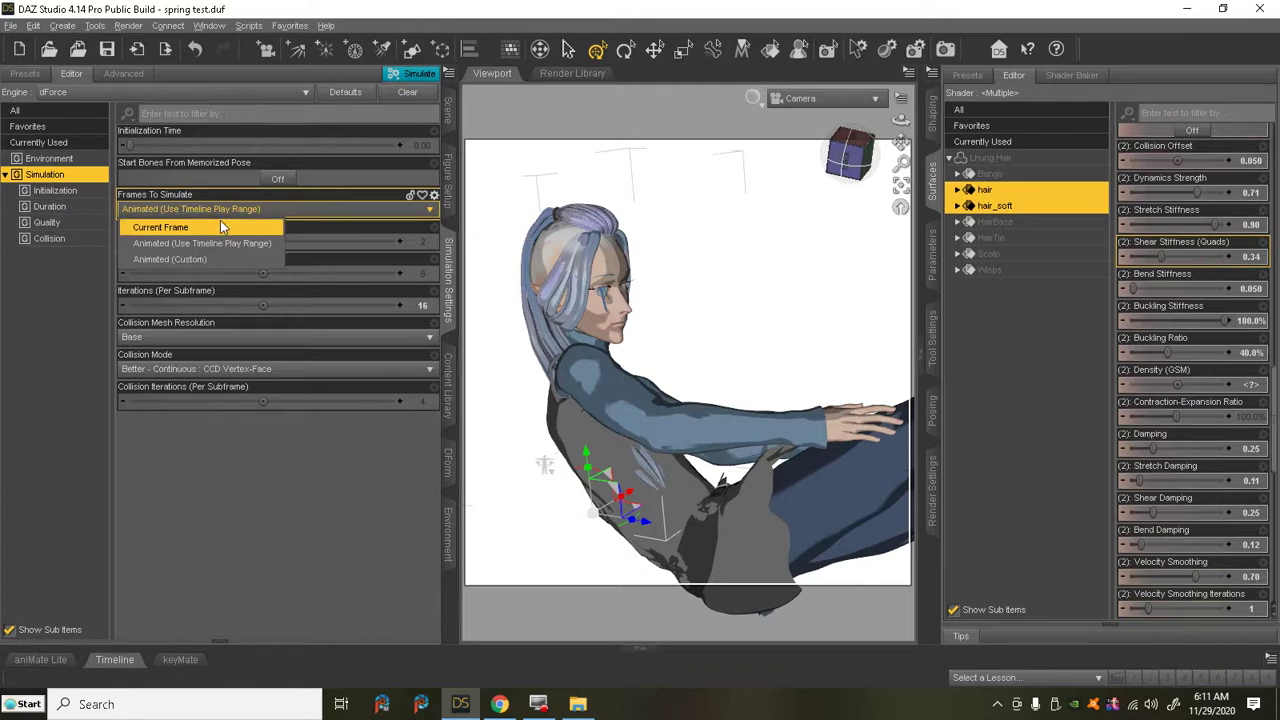
pyautogui.click(220, 227)
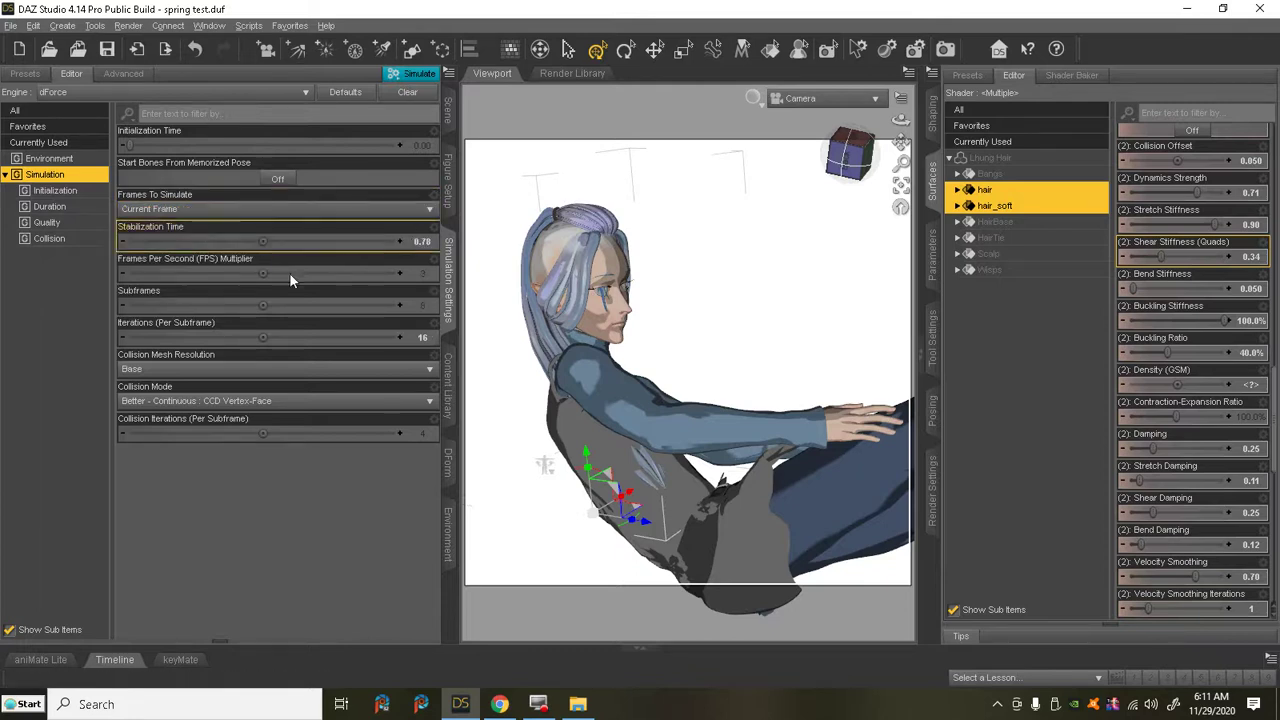
pyautogui.click(278, 180)
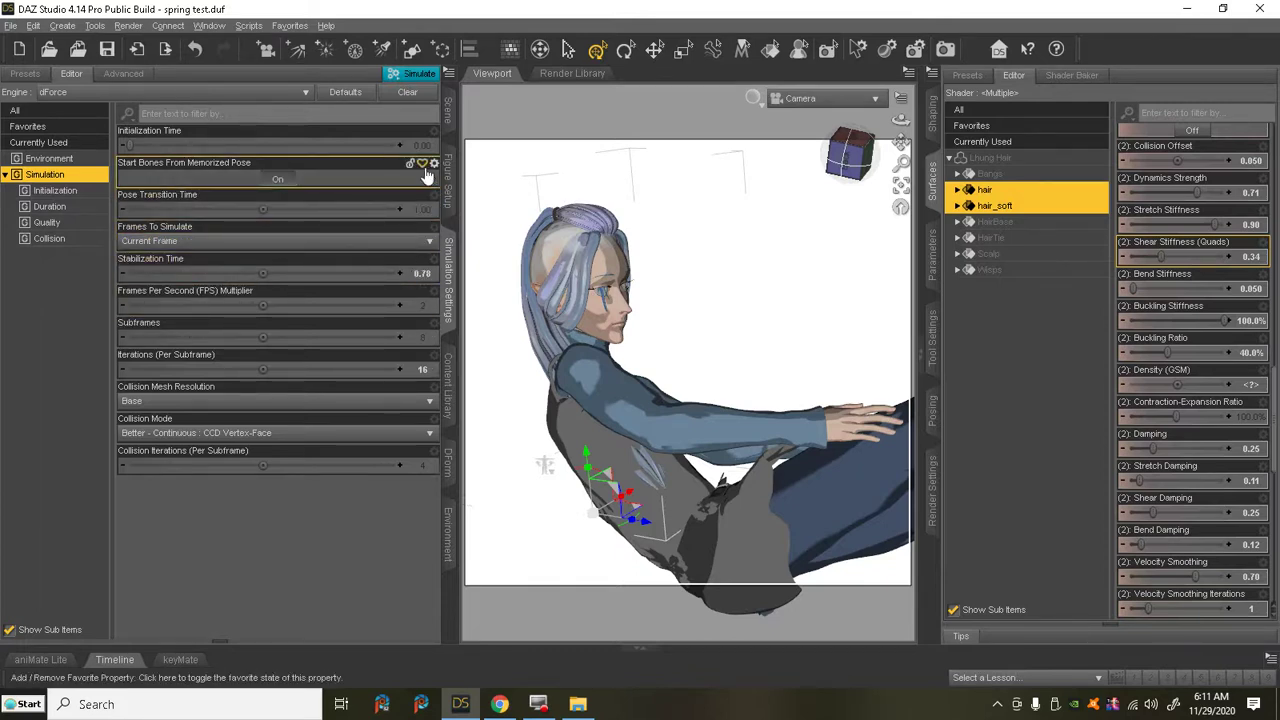
pyautogui.click(418, 76)
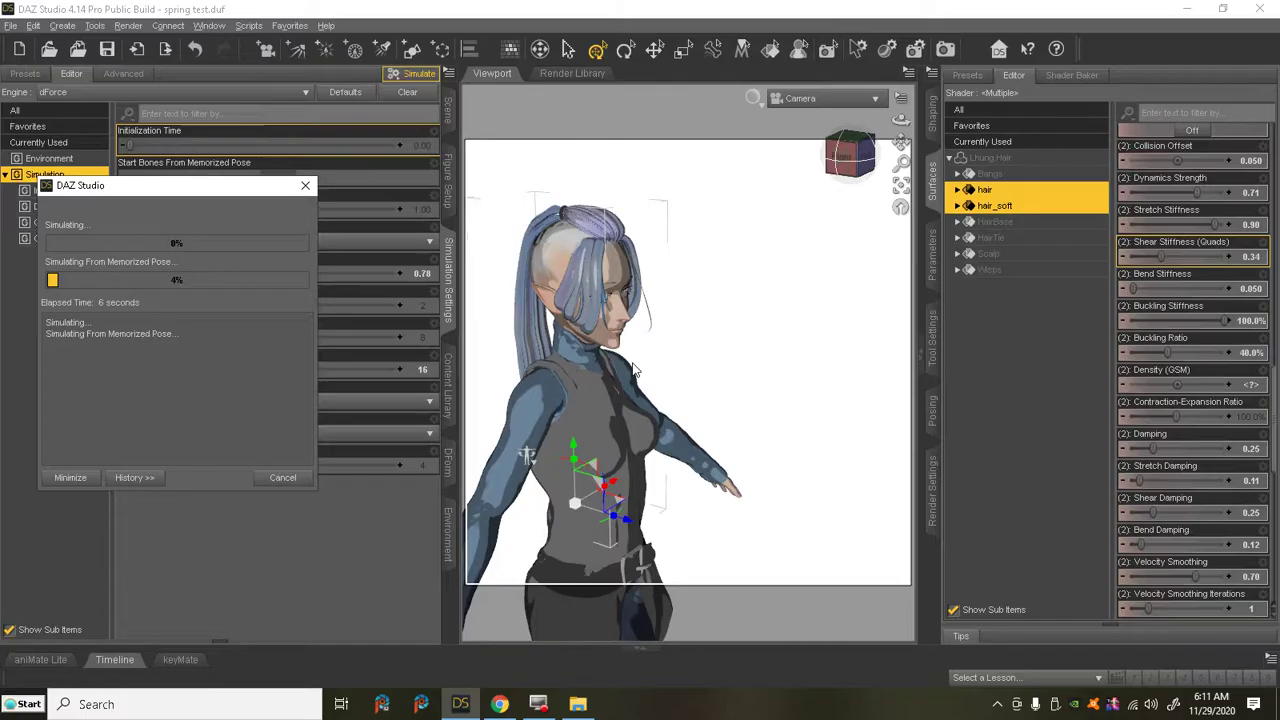
# - Open Task Manager, locate DAZStudio.exe in the process details, view its available process options and close Task Manager
pyautogui.hotkey('ctrl', 'shift', 'Escape')
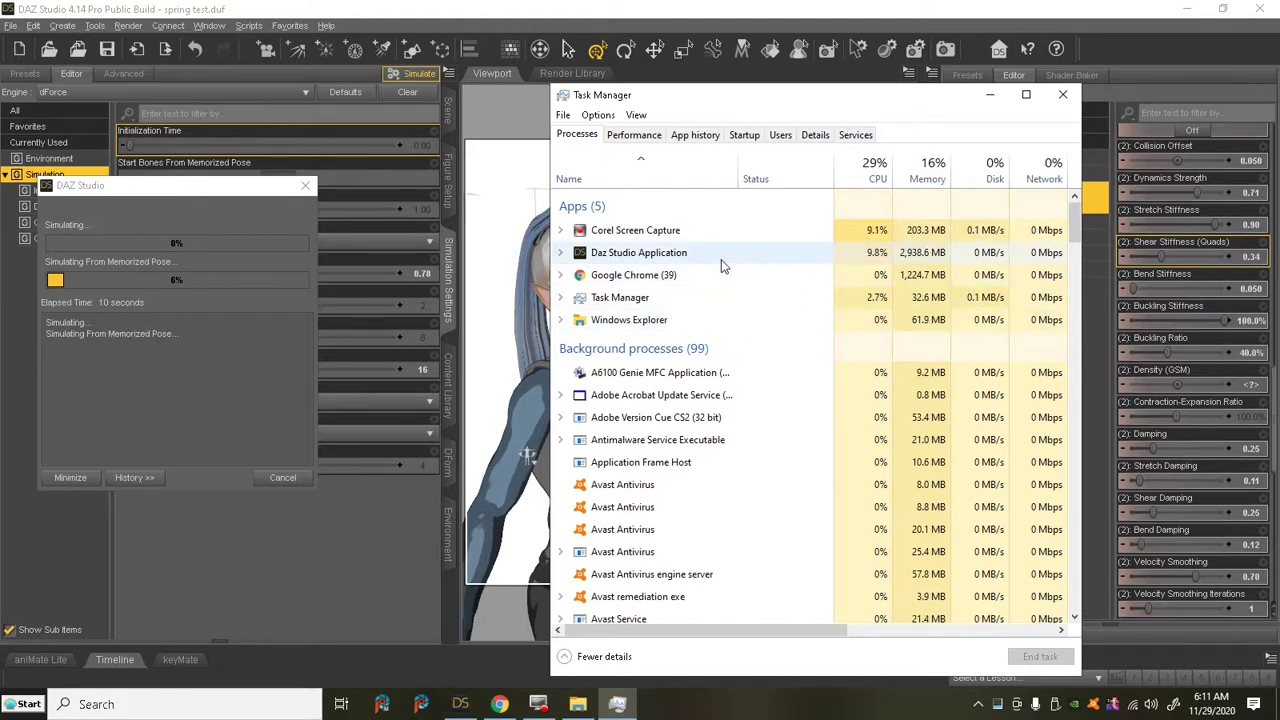
pyautogui.click(816, 134)
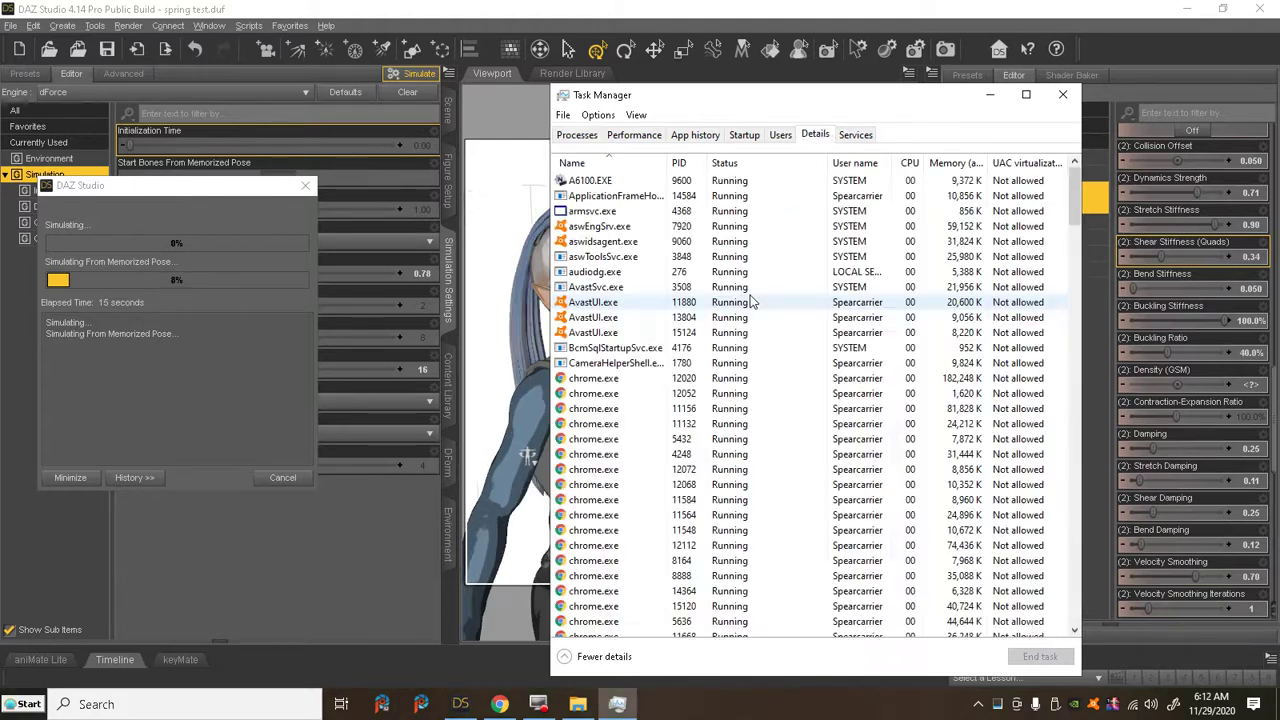
pyautogui.scroll(-5, 673, 347)
pyautogui.scroll(-5, 673, 347)
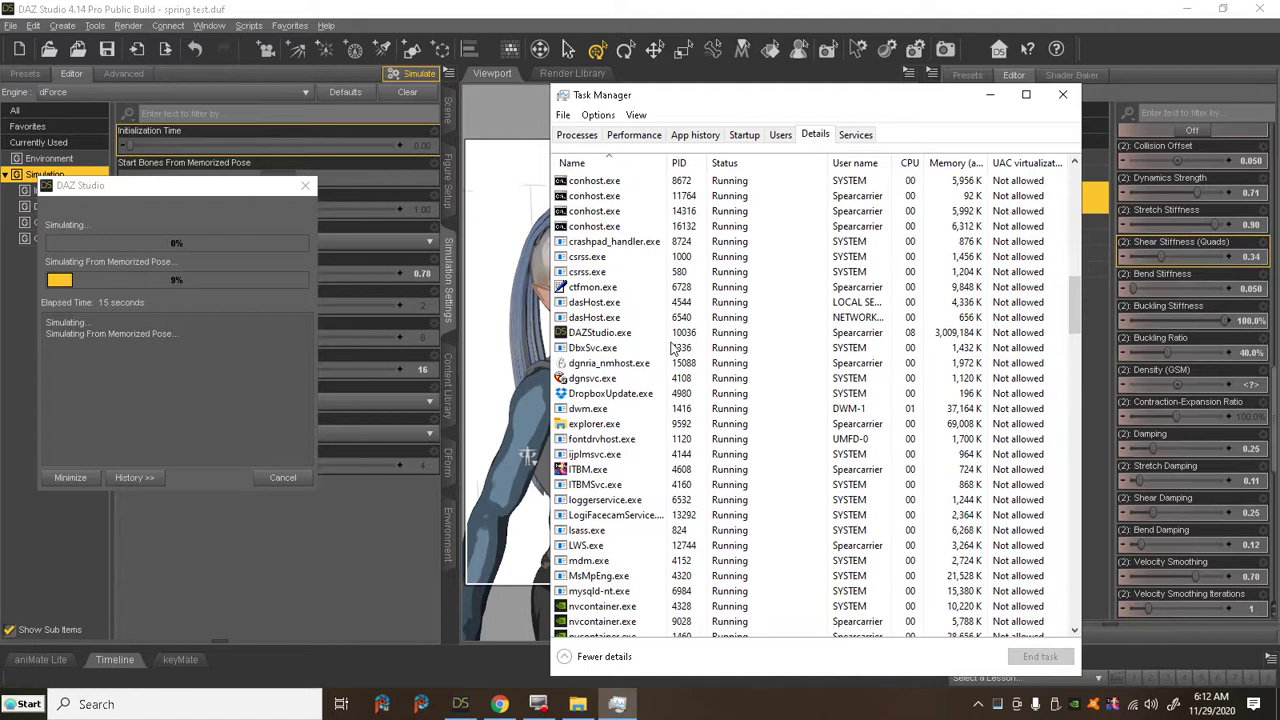
pyautogui.rightClick(636, 333)
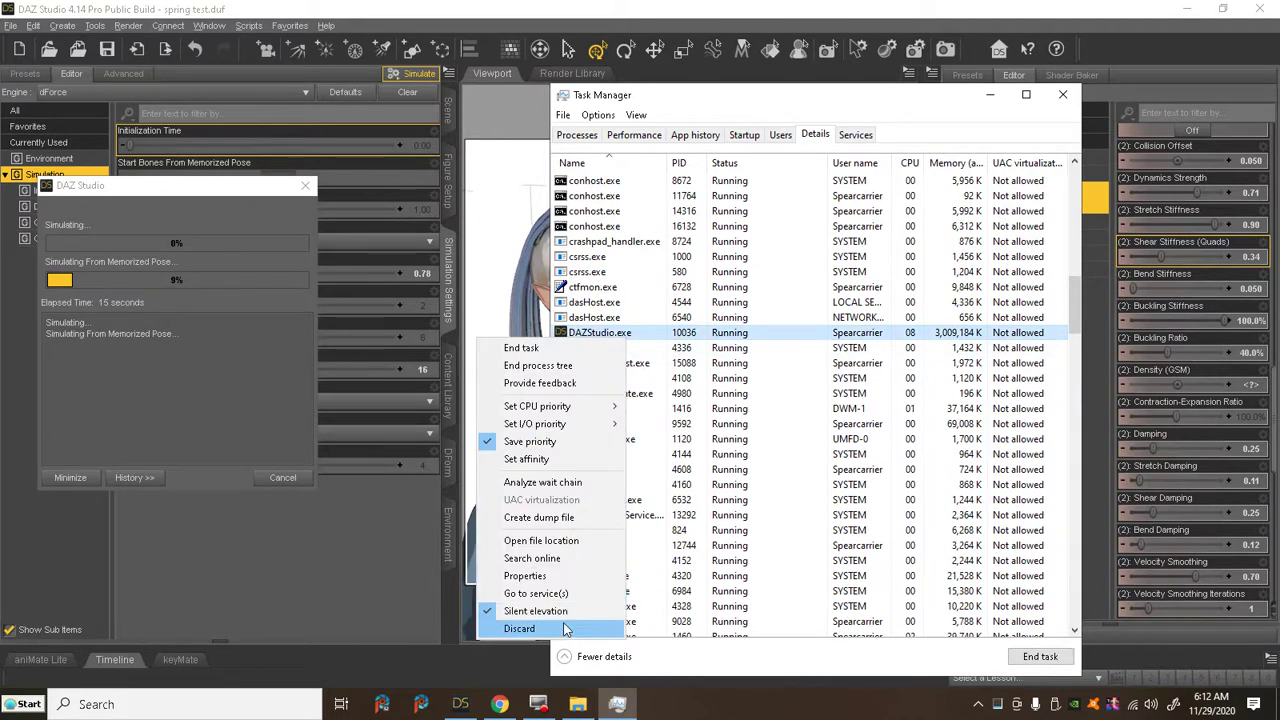
pyautogui.click(1063, 96)
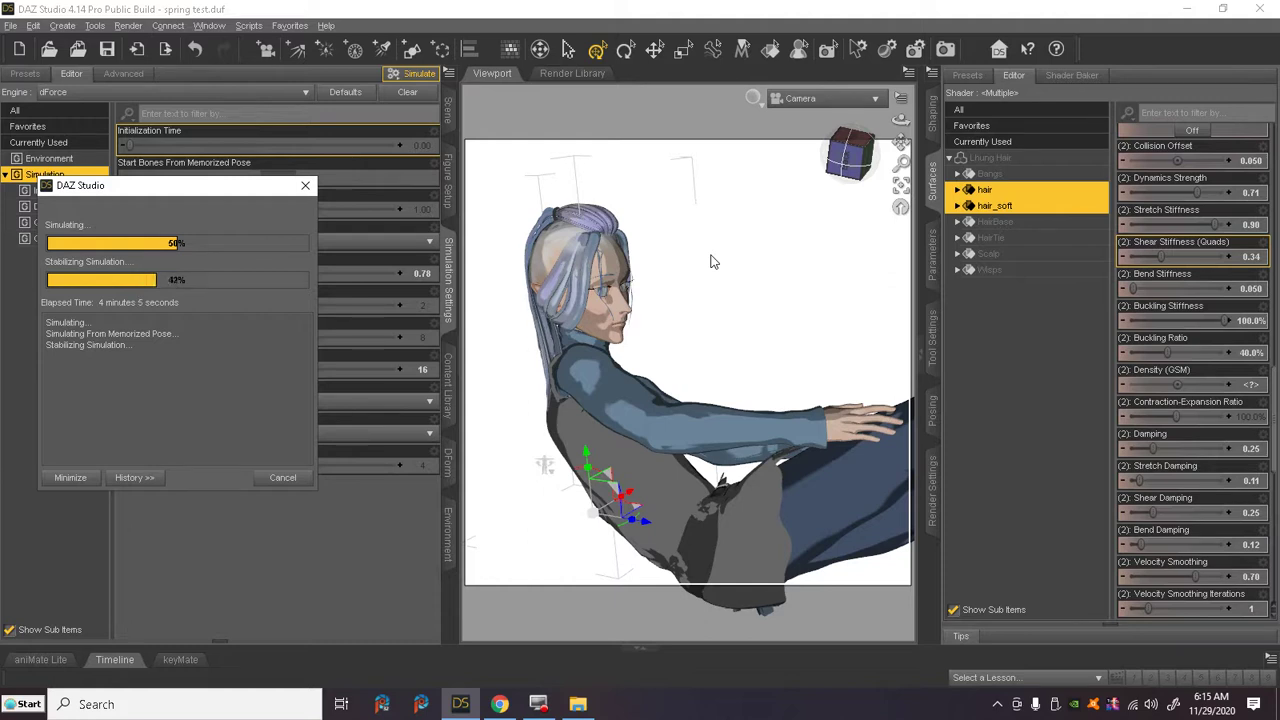
# - Cancel the running dForce simulation and pull the camera back to frame more of the seated figure
pyautogui.click(284, 481)
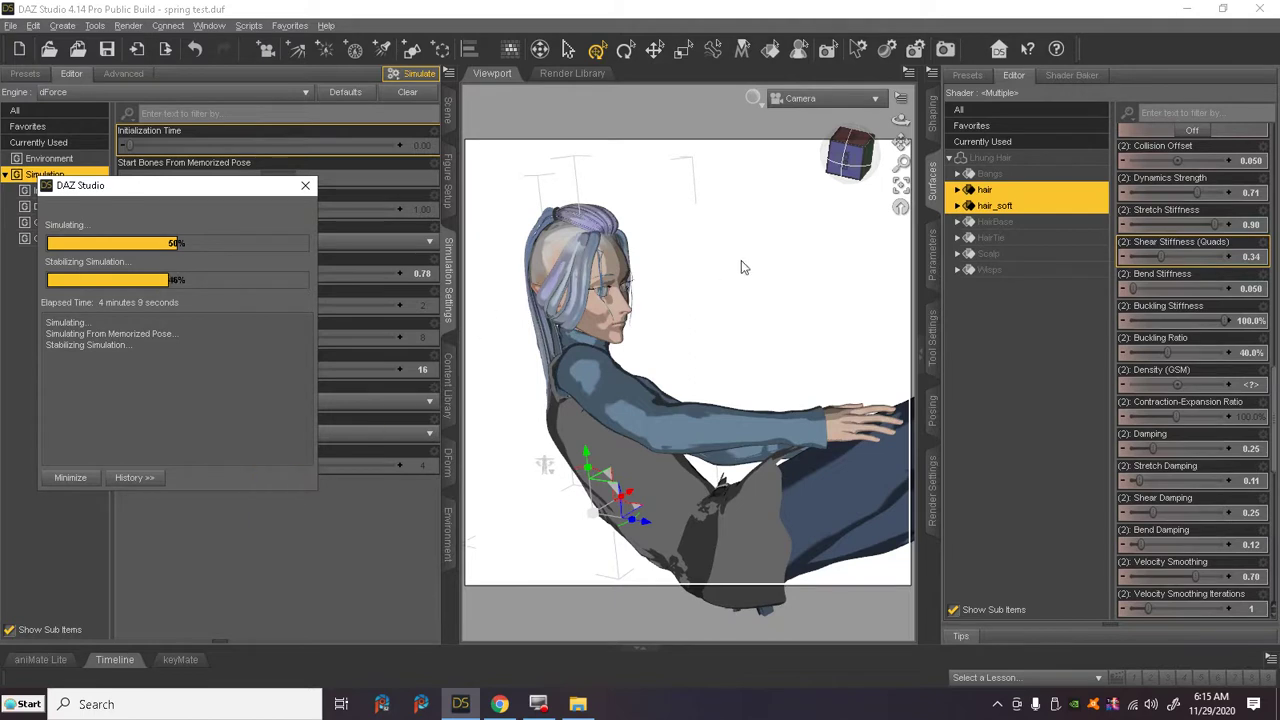
pyautogui.moveTo(848, 160); pyautogui.dragTo(622, 568)
pyautogui.moveTo(630, 440); pyautogui.dragTo(834, 283)
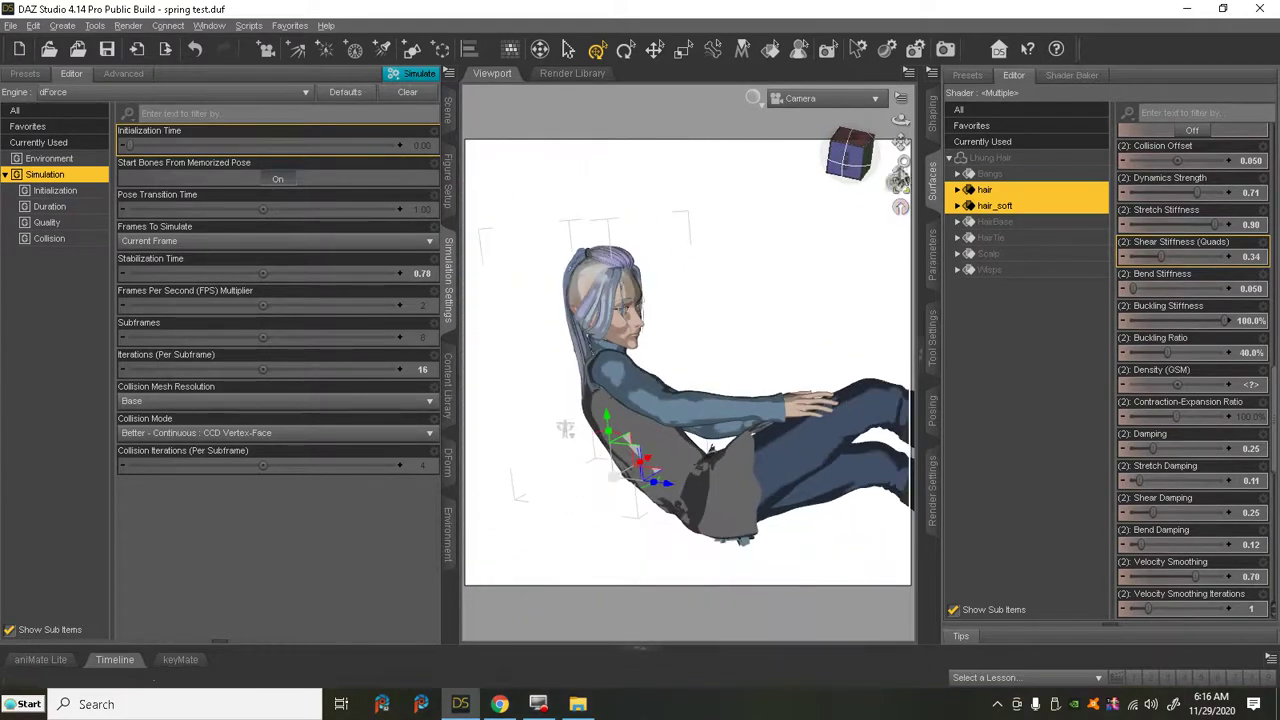
pyautogui.moveTo(898, 150); pyautogui.dragTo(898, 134)
# - Expand the timeline and scrub through the frames to check how the simulated hair follows the animation
pyautogui.click(120, 660)
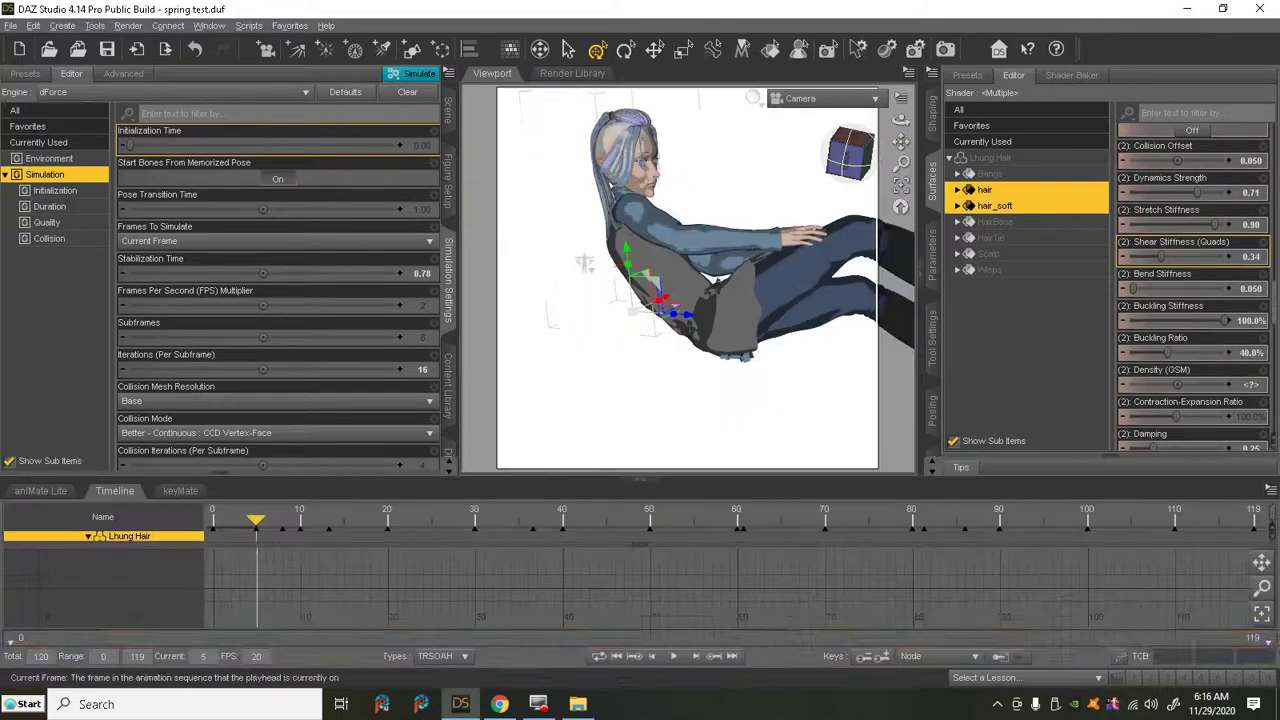
pyautogui.moveTo(258, 524); pyautogui.dragTo(921, 692)
pyautogui.moveTo(778, 700); pyautogui.dragTo(822, 603)
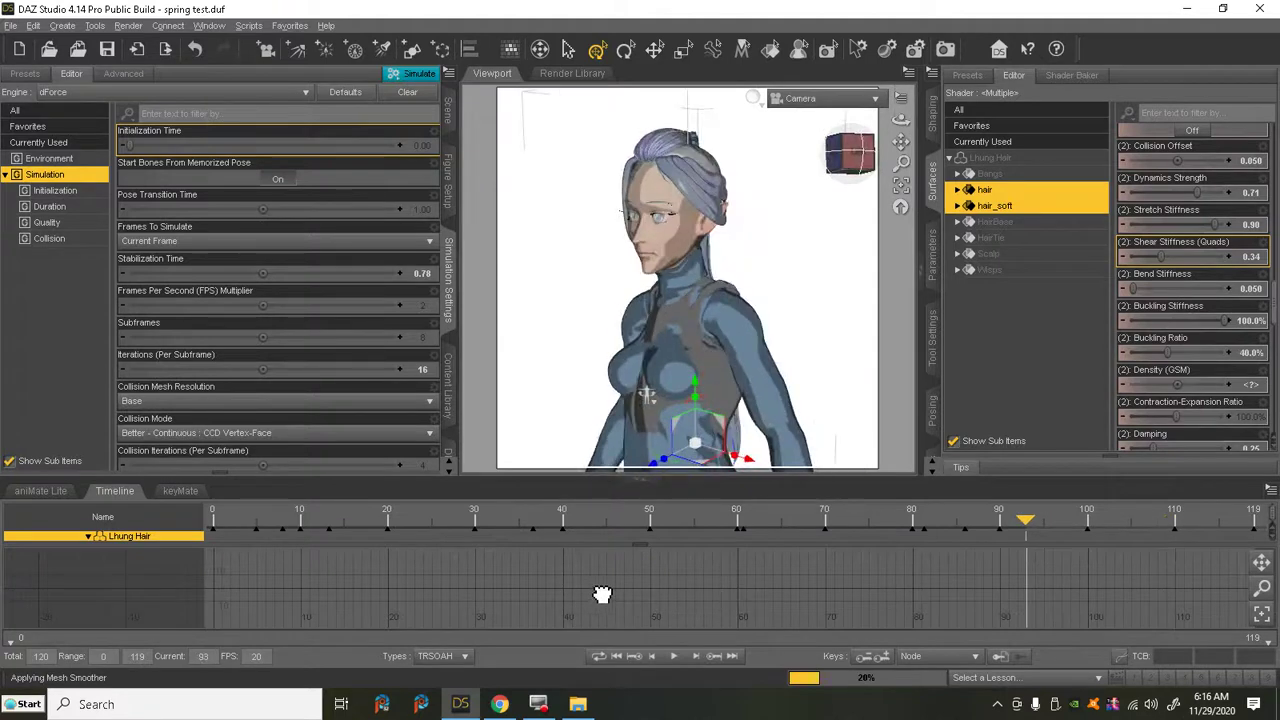
pyautogui.moveTo(488, 572); pyautogui.dragTo(274, 532)
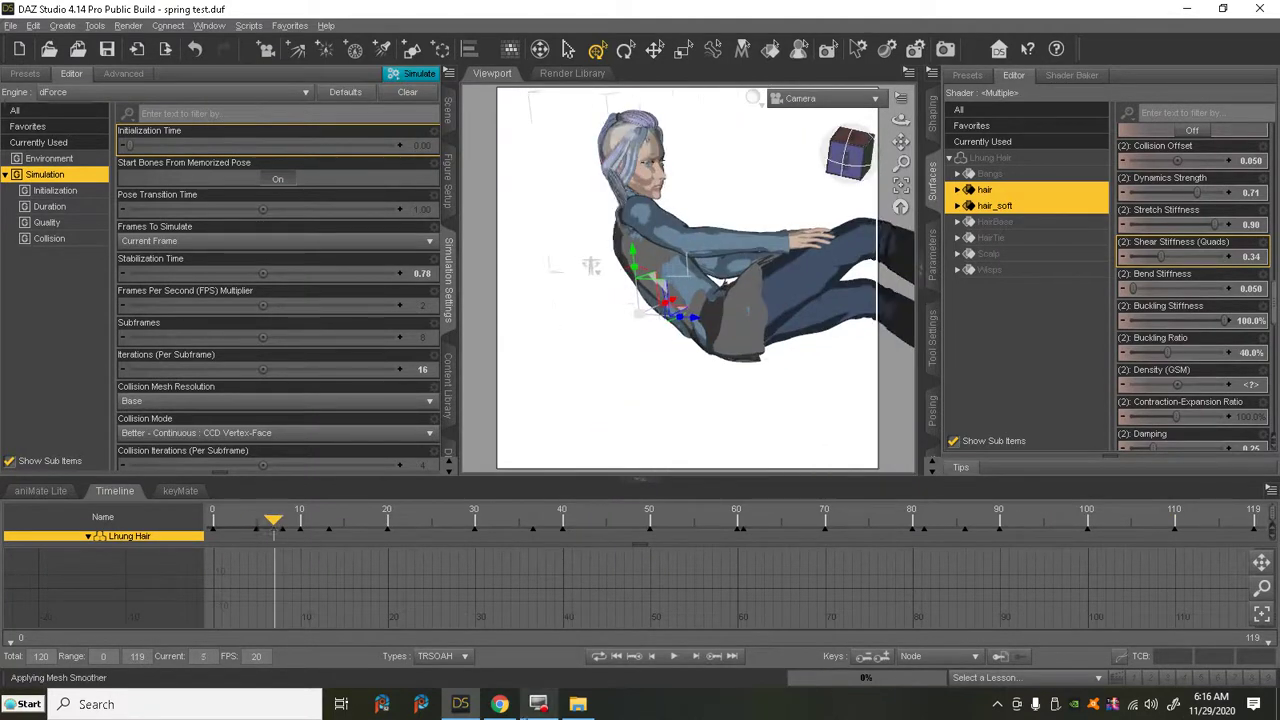